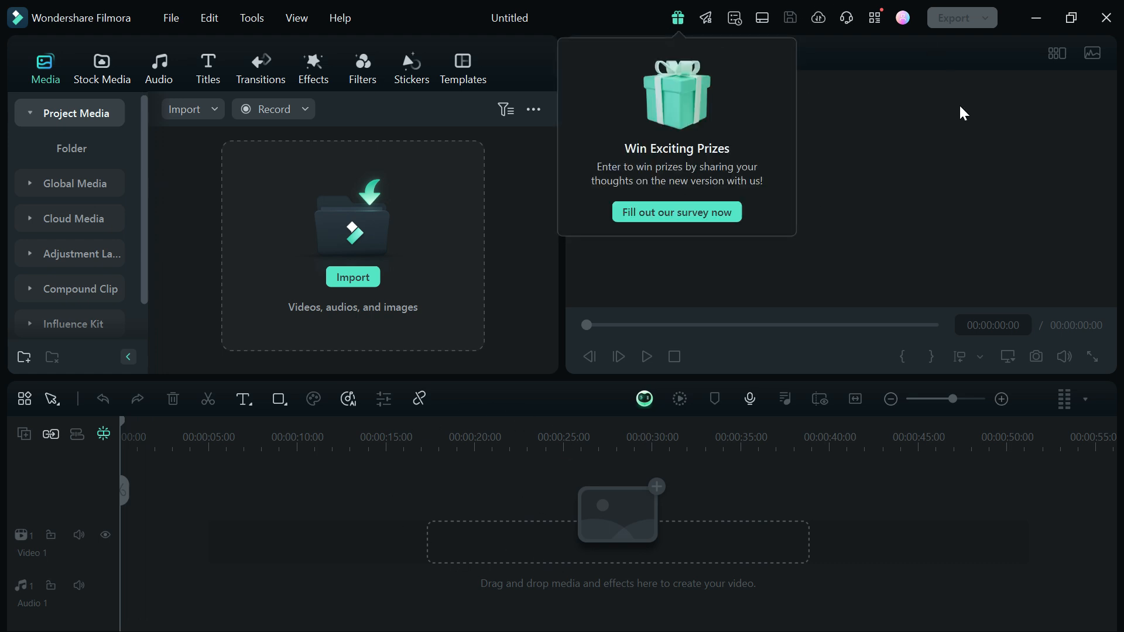
Import the clip 6002020_People_Person_1920x1080 from the VIDEO TEMPLATES folder into the project media
left_click(956, 178)
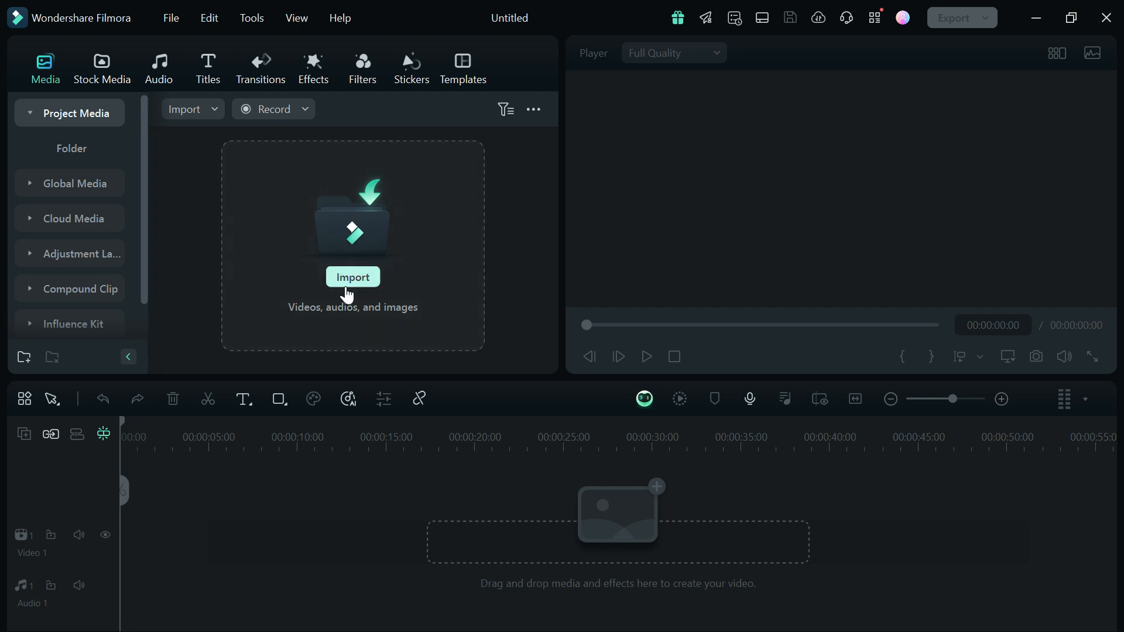
left_click(350, 285)
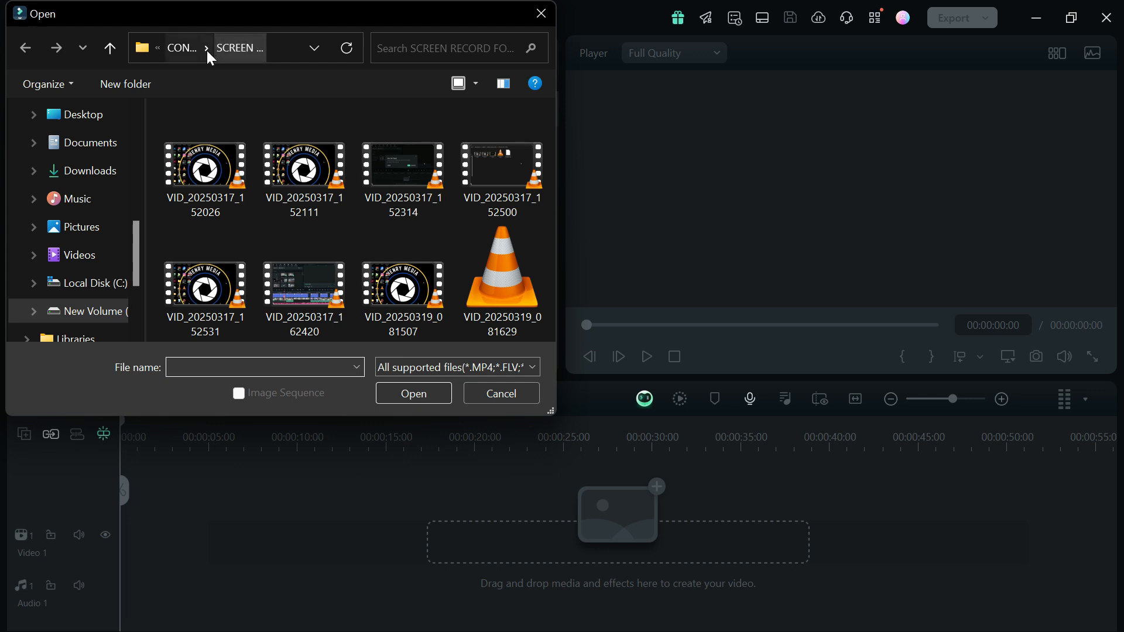
left_click(182, 49)
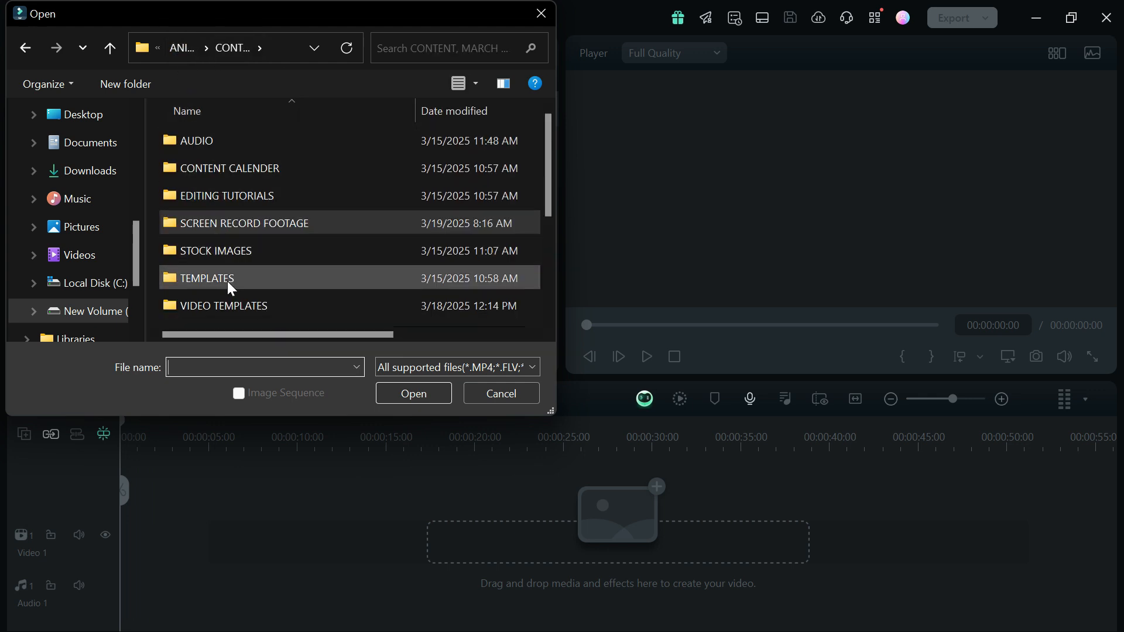
double_click(240, 304)
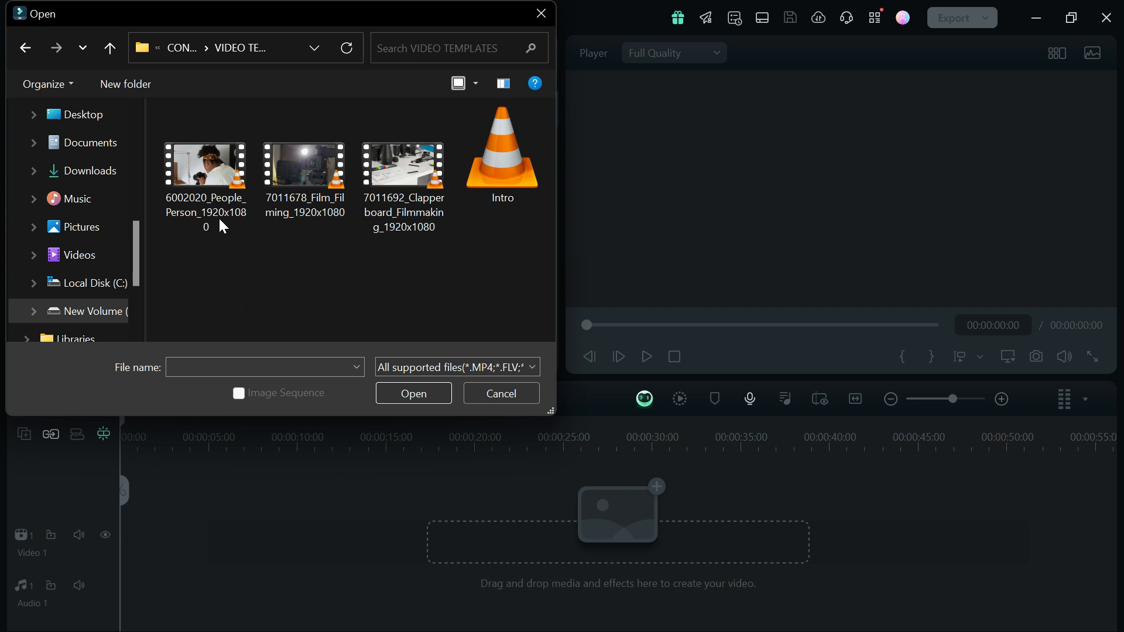
double_click(215, 184)
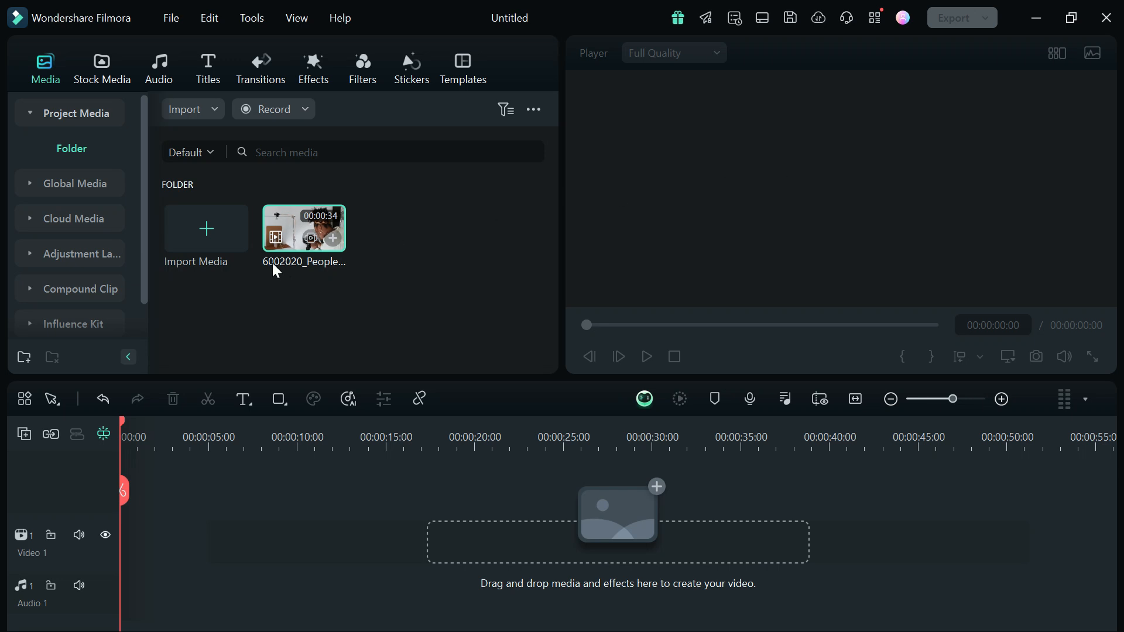
Preview the first few seconds of the imported clip in the player
left_click(297, 221)
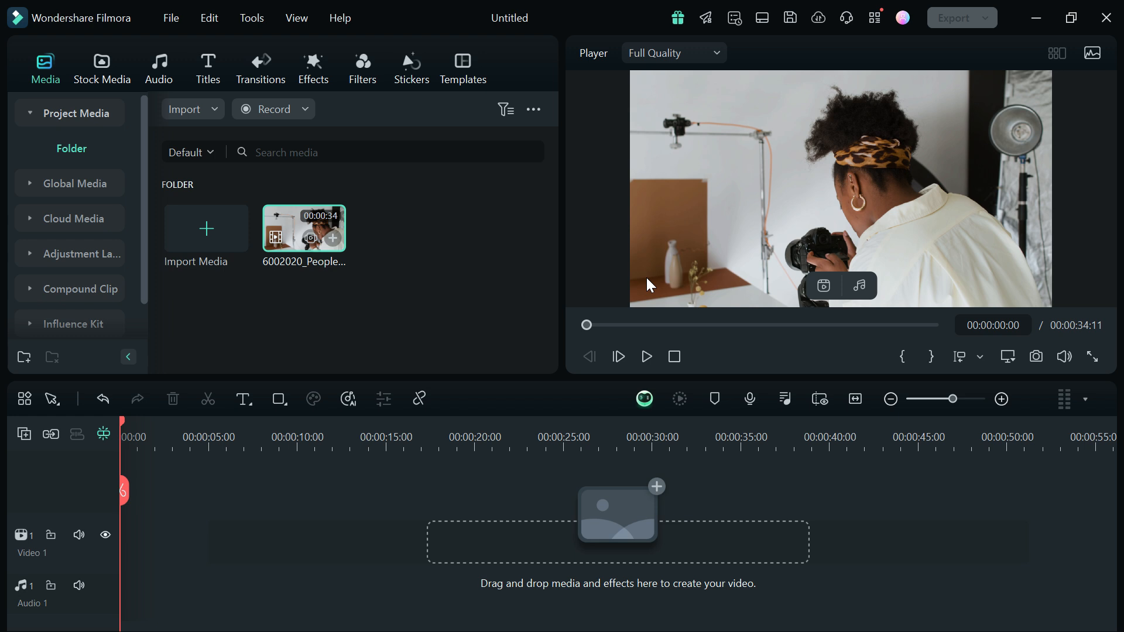
left_click(644, 362)
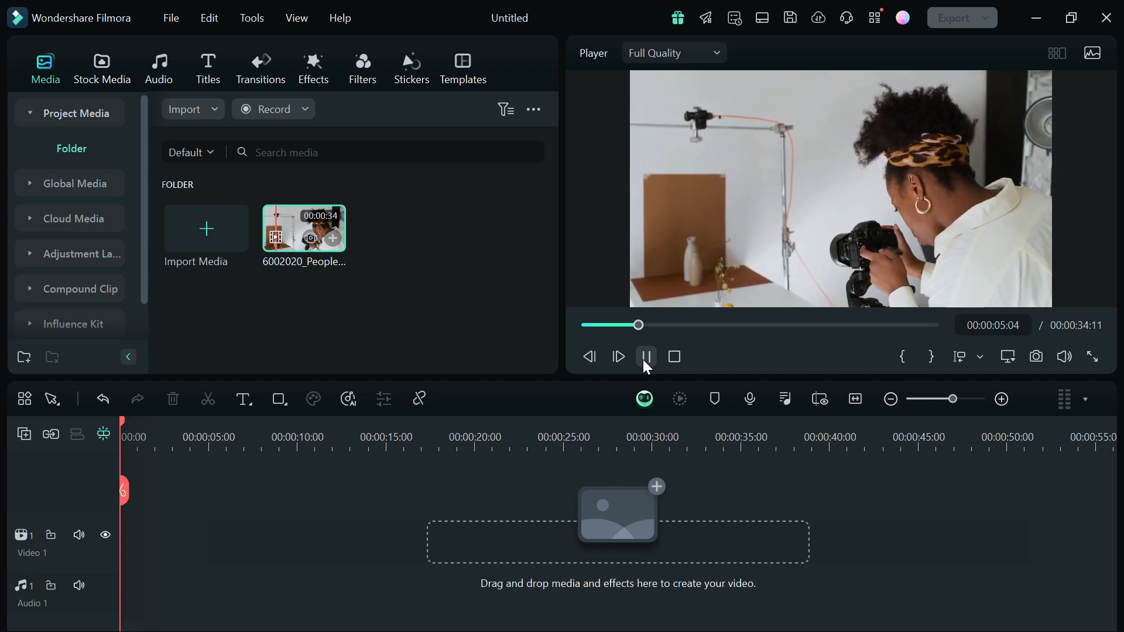
left_click(646, 358)
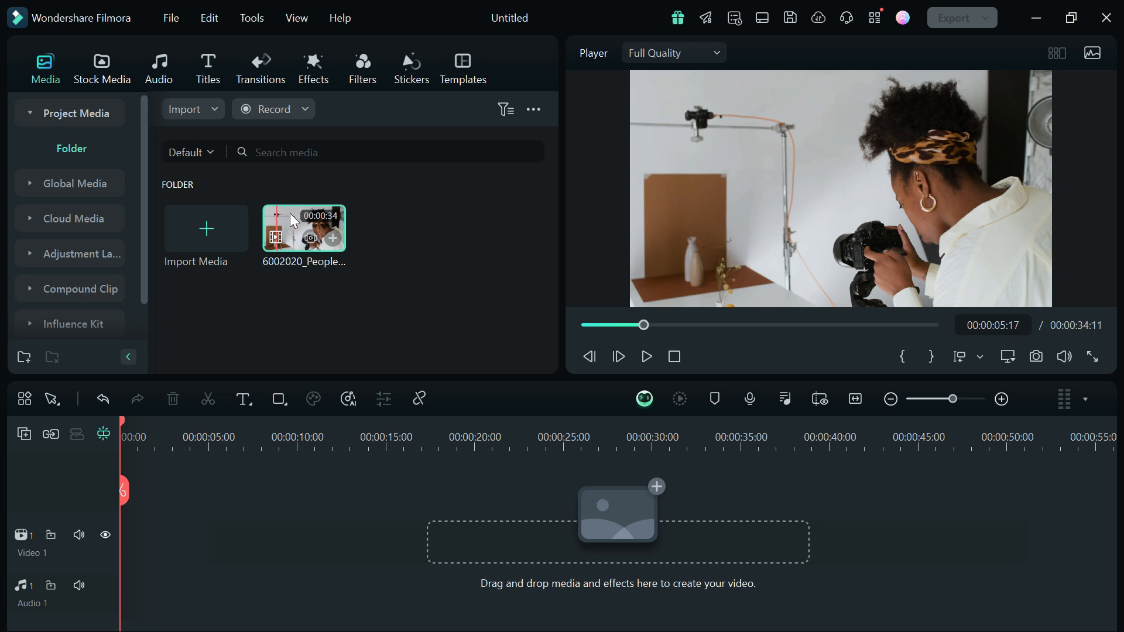
Place the imported clip at the start of the Video 1 track and play its first seconds
left_click_drag(296, 222, 86, 552)
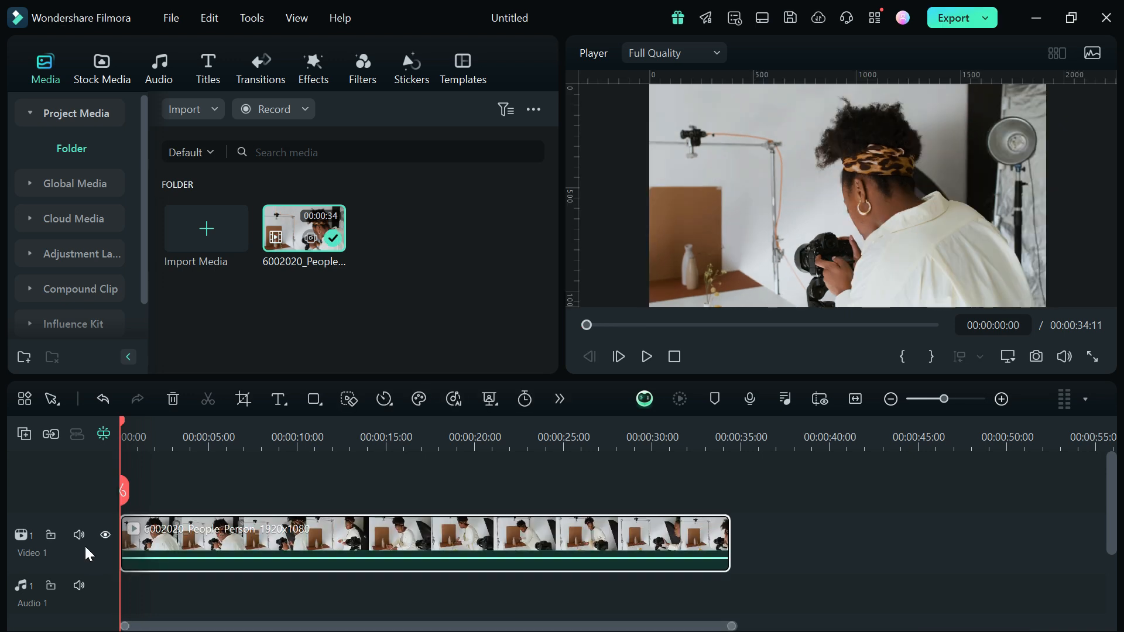
key("space")
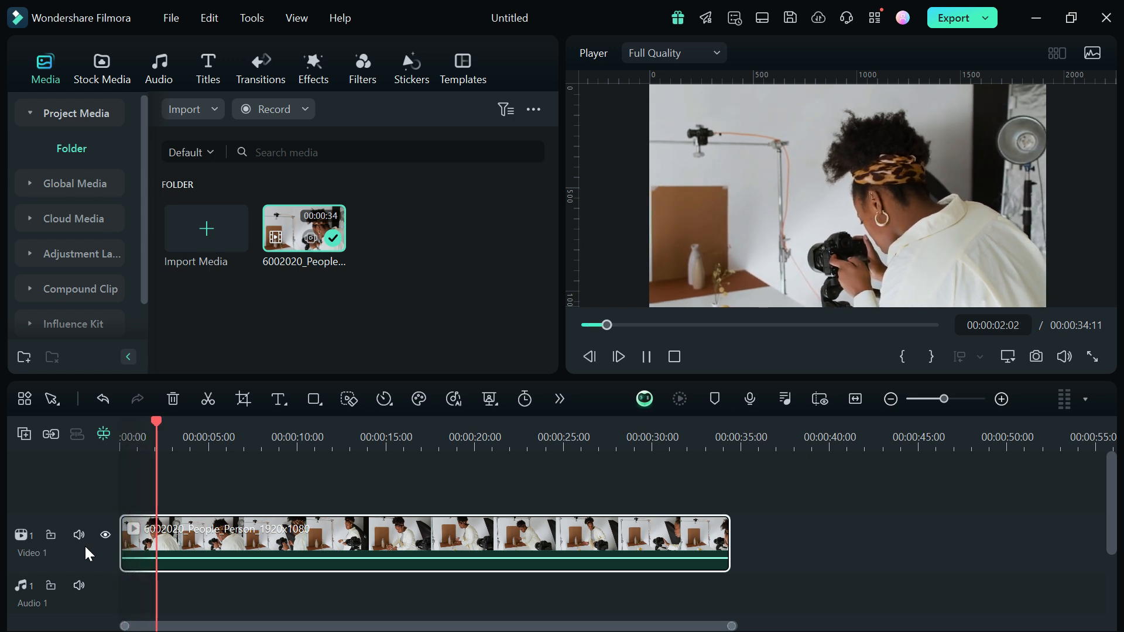
left_click(758, 160)
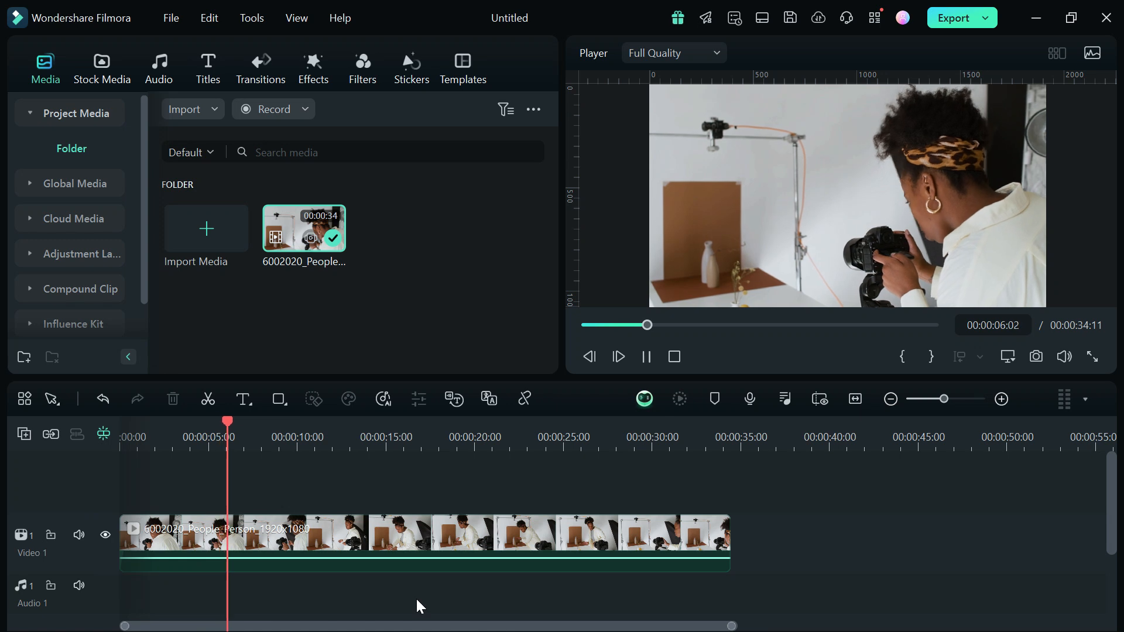
key("space")
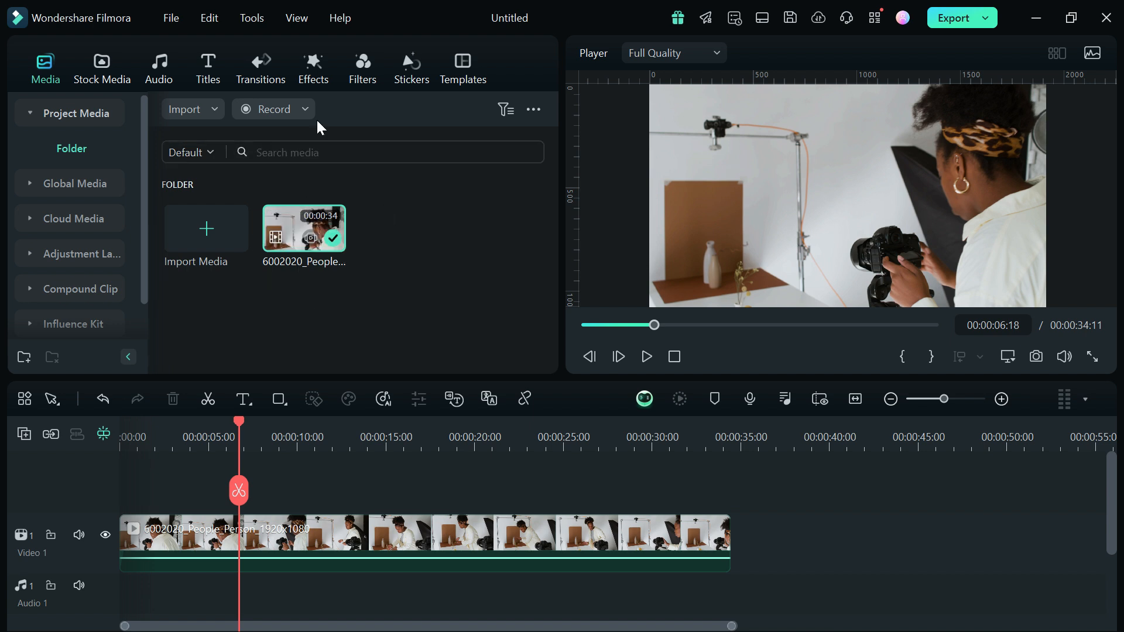
Browse the stock media library's Cinematic category and the favourites in the audio library
left_click(103, 65)
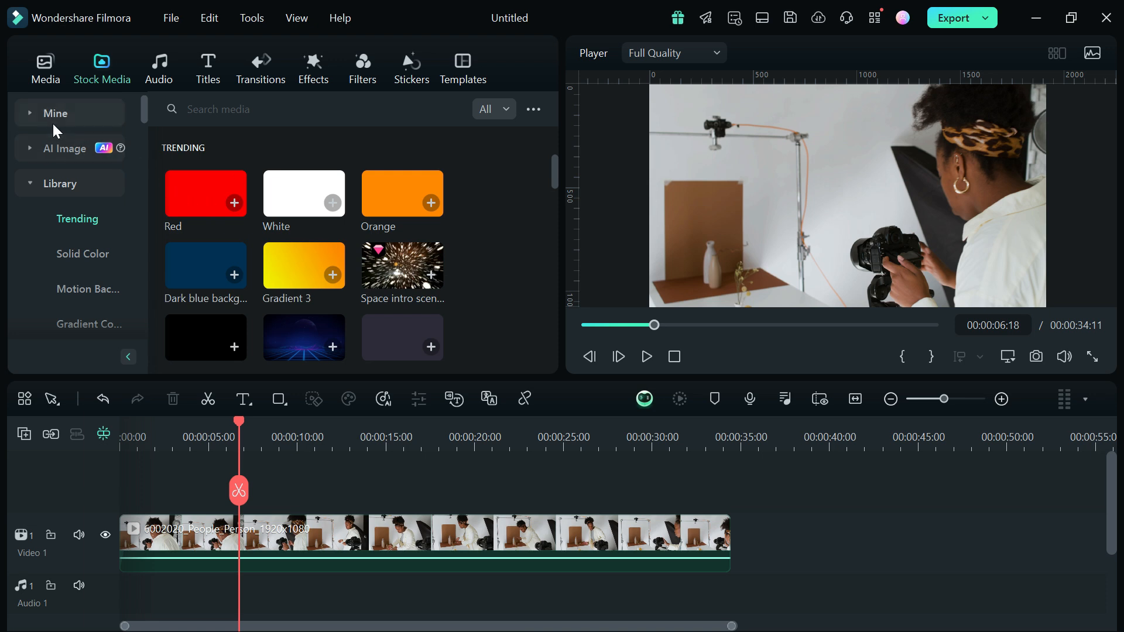
mouse_move(120, 148)
left_click_drag(142, 106, 142, 178)
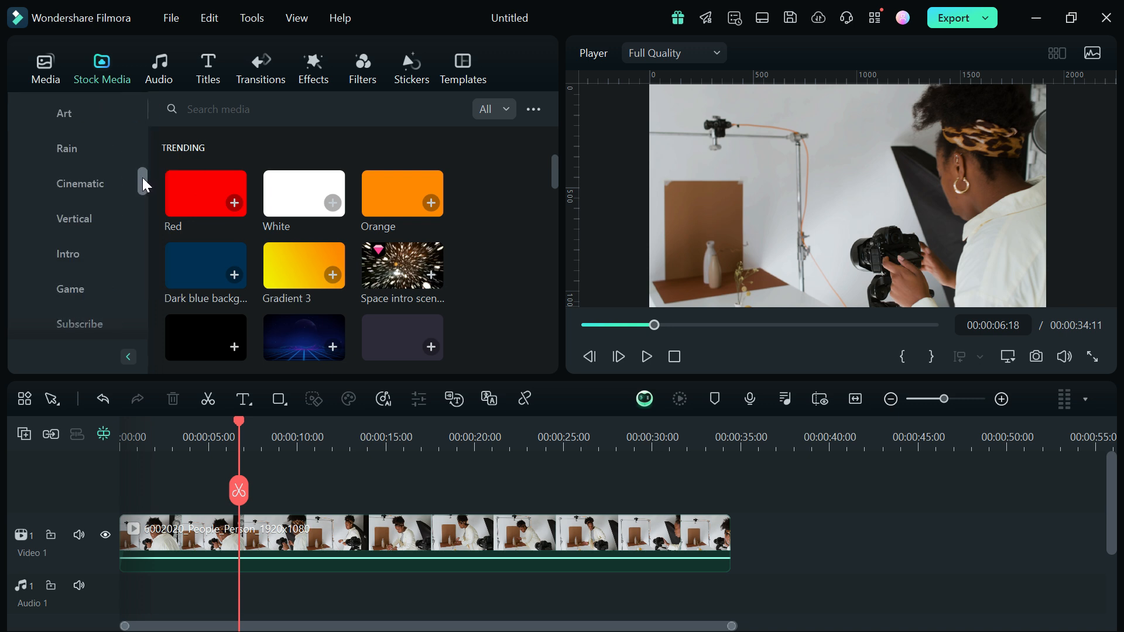
left_click(97, 184)
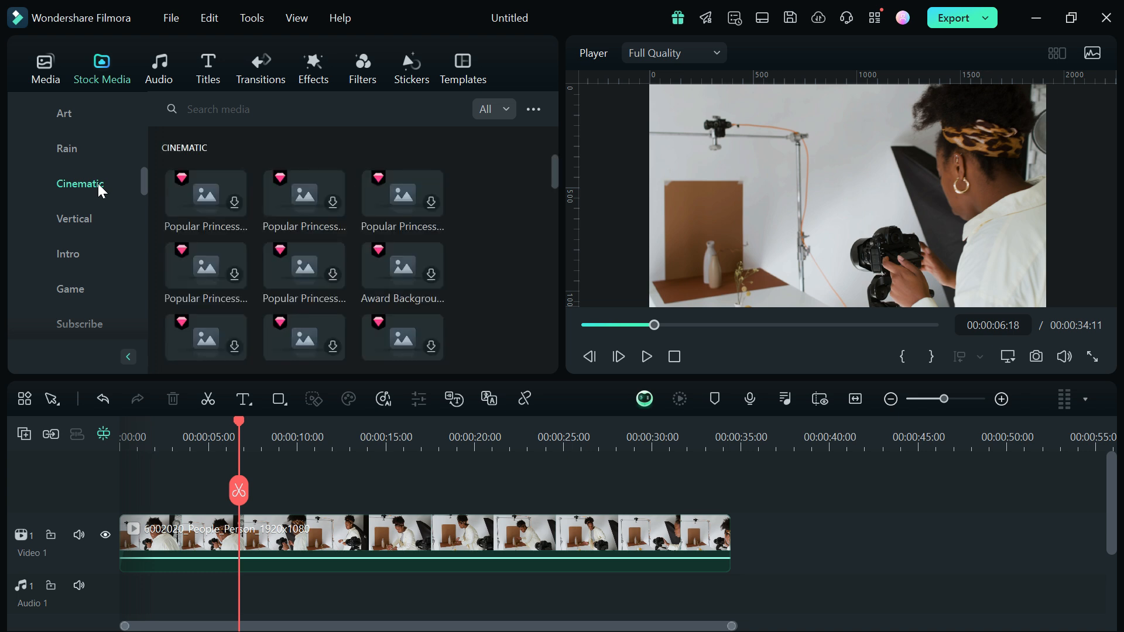
left_click(153, 75)
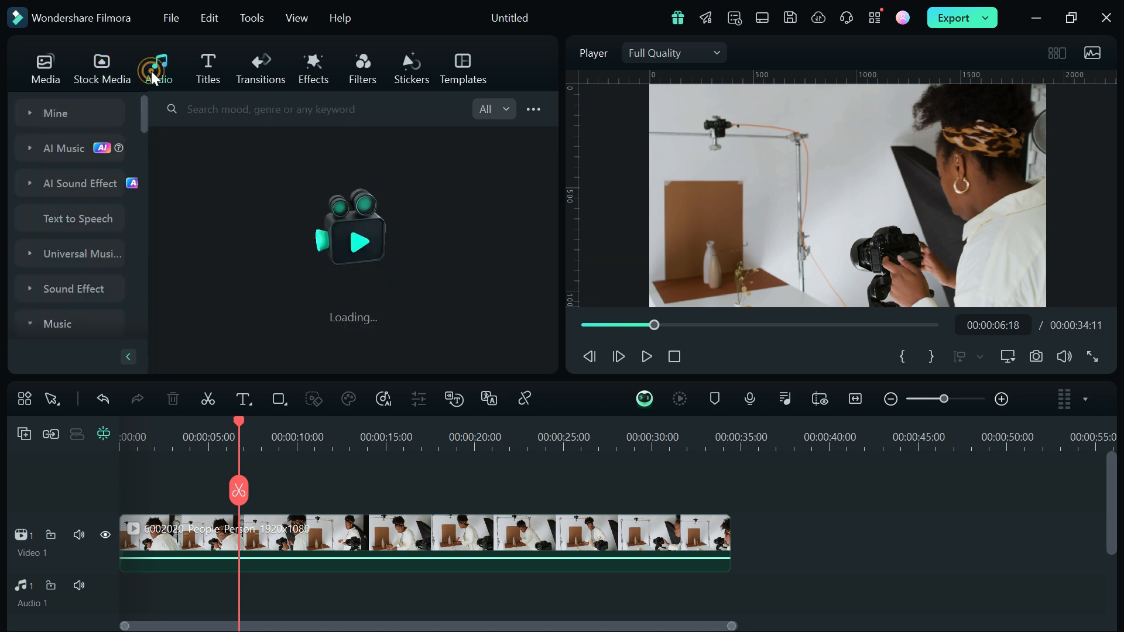
left_click(155, 76)
left_click(156, 77)
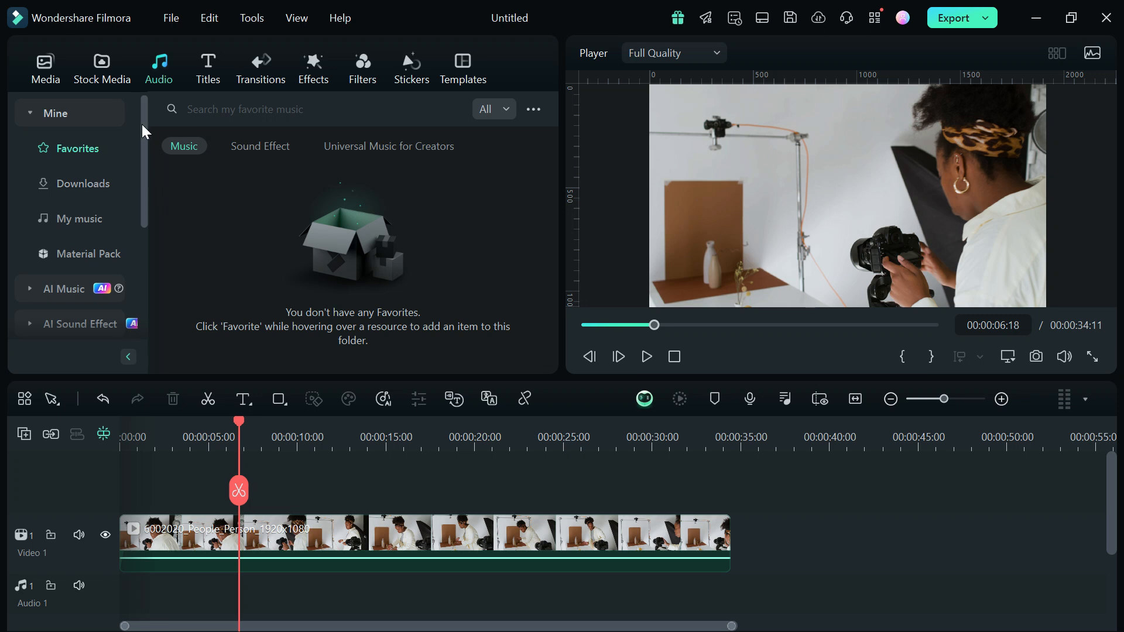
Preview the Default Title and look through the trending transitions and effects
left_click(210, 78)
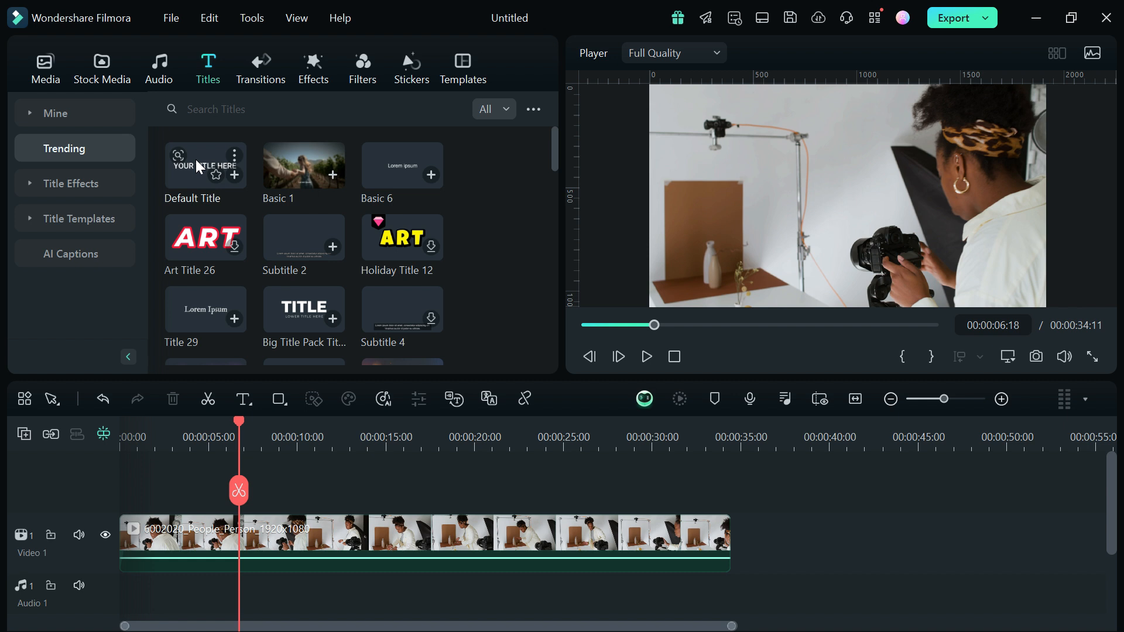
left_click(189, 182)
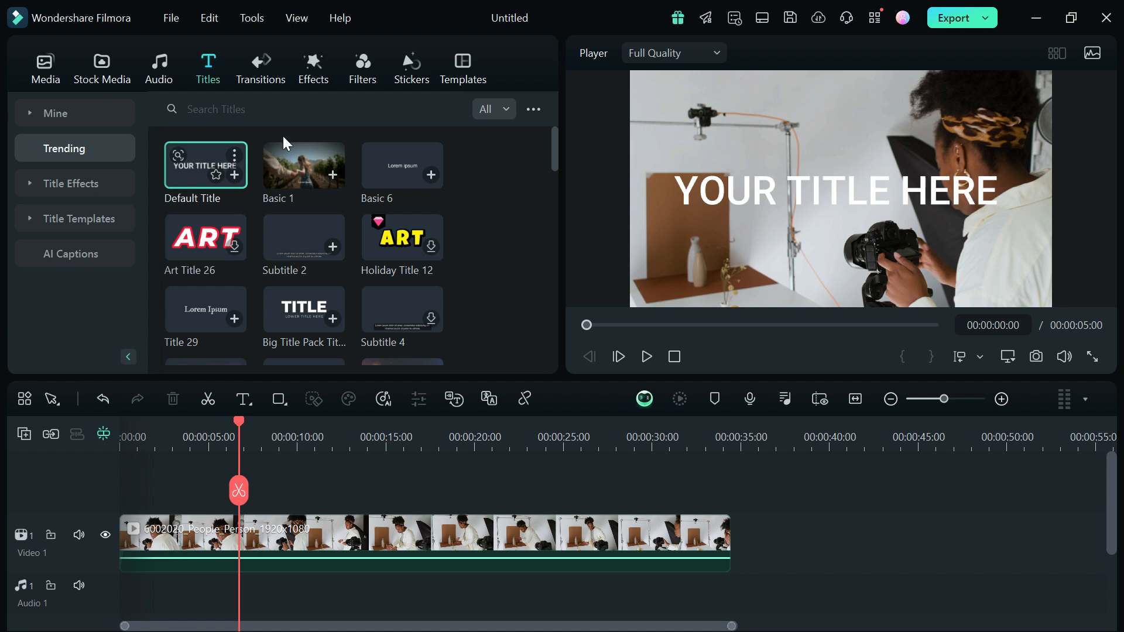
left_click(279, 72)
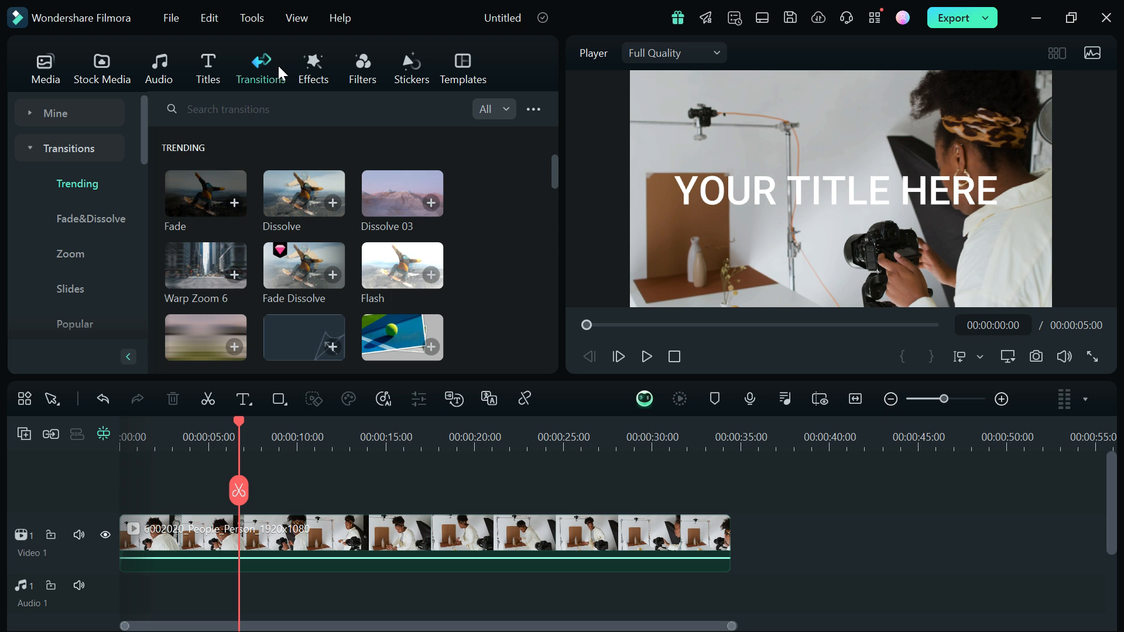
left_click(301, 63)
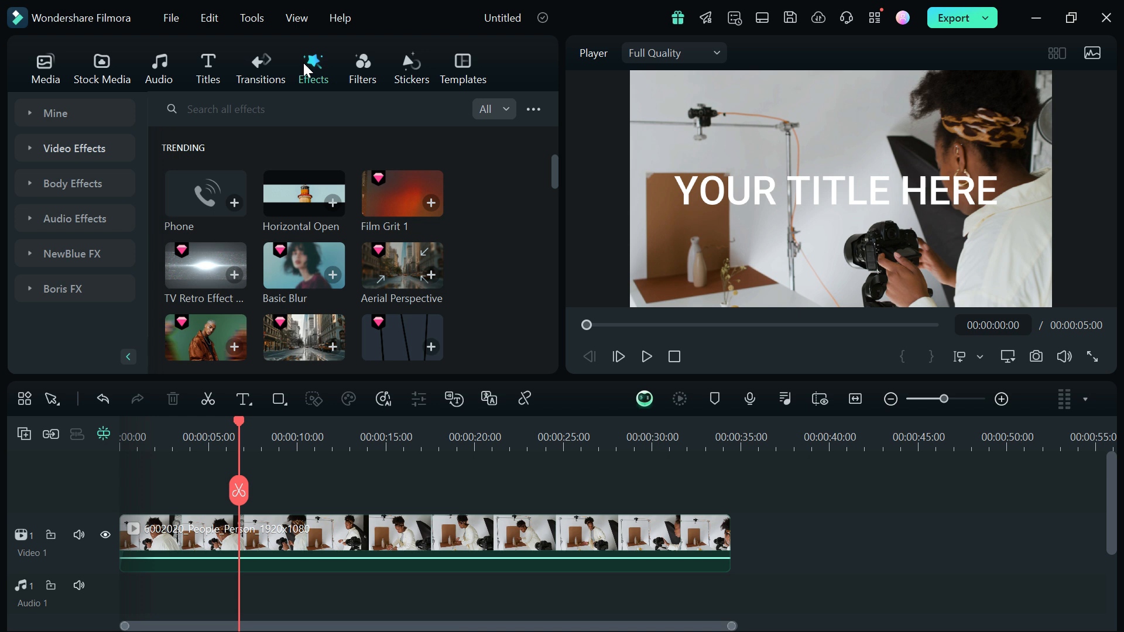
Preview the Sierra, AI White Balance and black-and-white filters, and the trending cat sticker
left_click(371, 72)
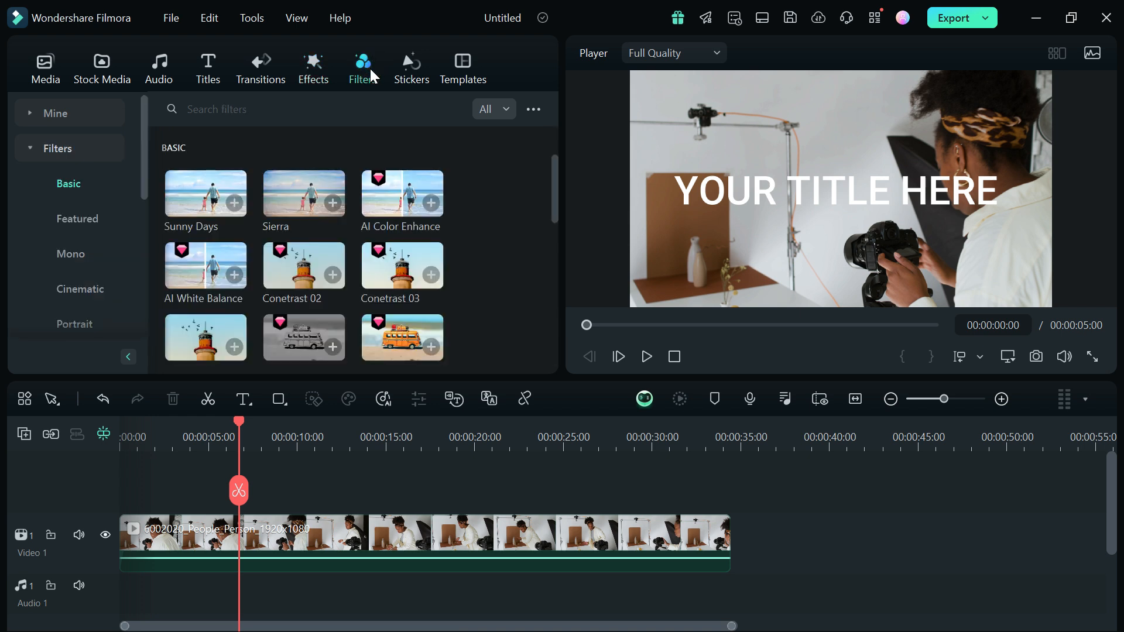
left_click(300, 193)
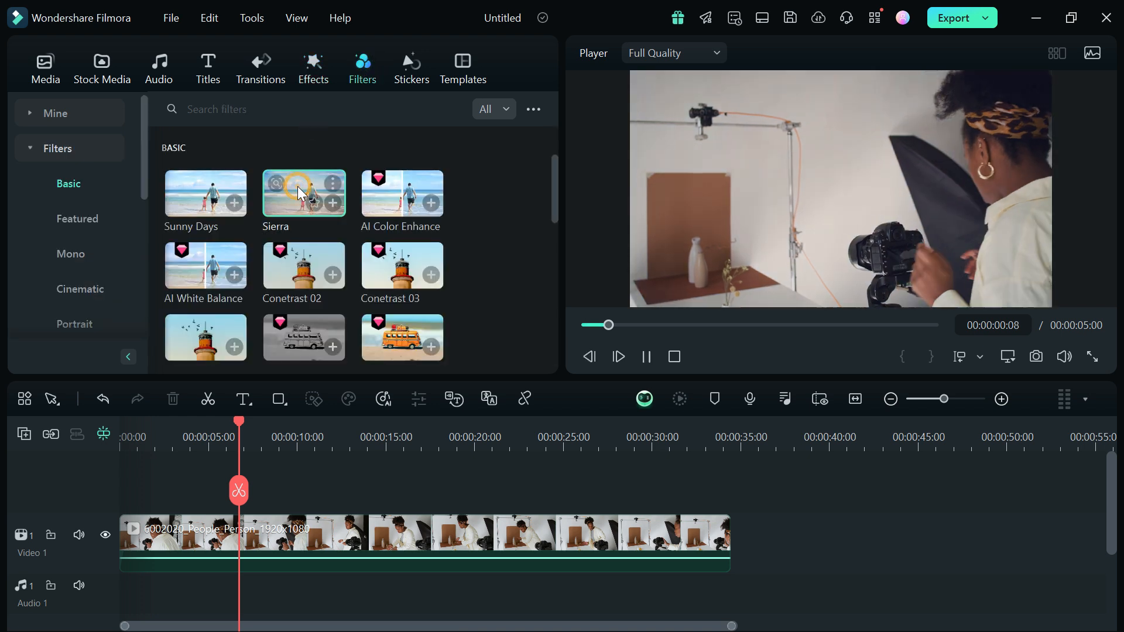
left_click(199, 250)
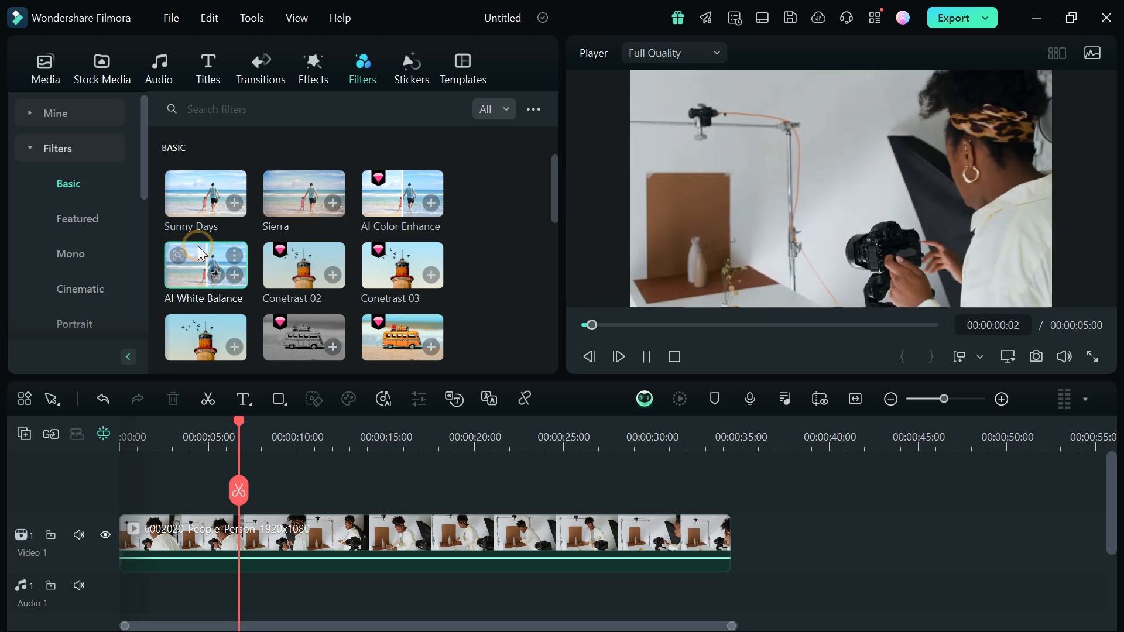
left_click(301, 329)
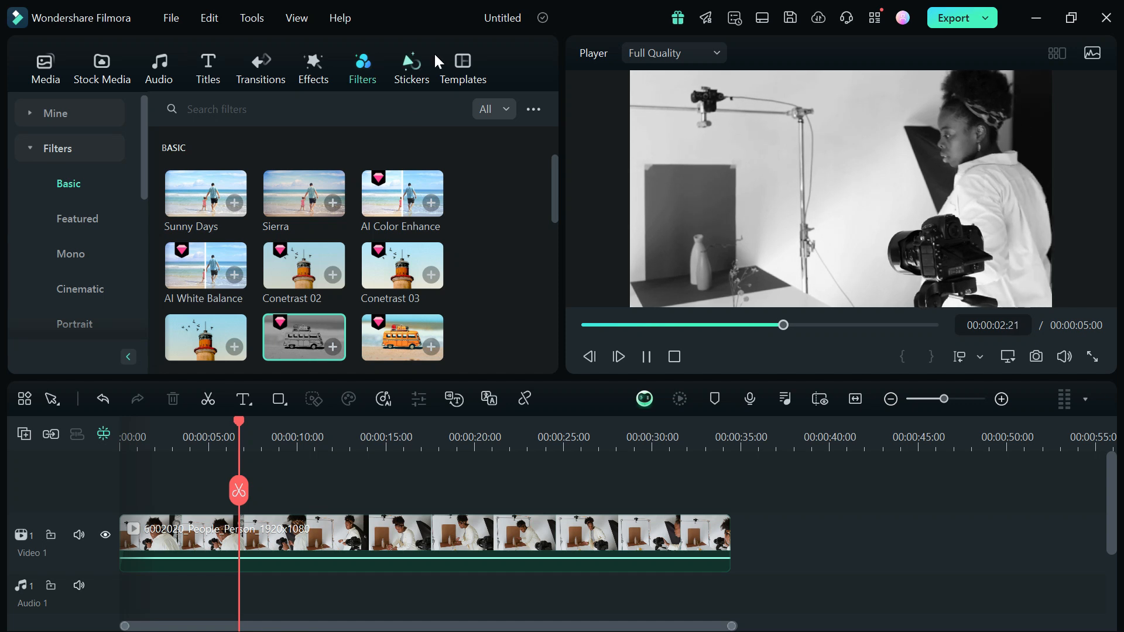
left_click(414, 70)
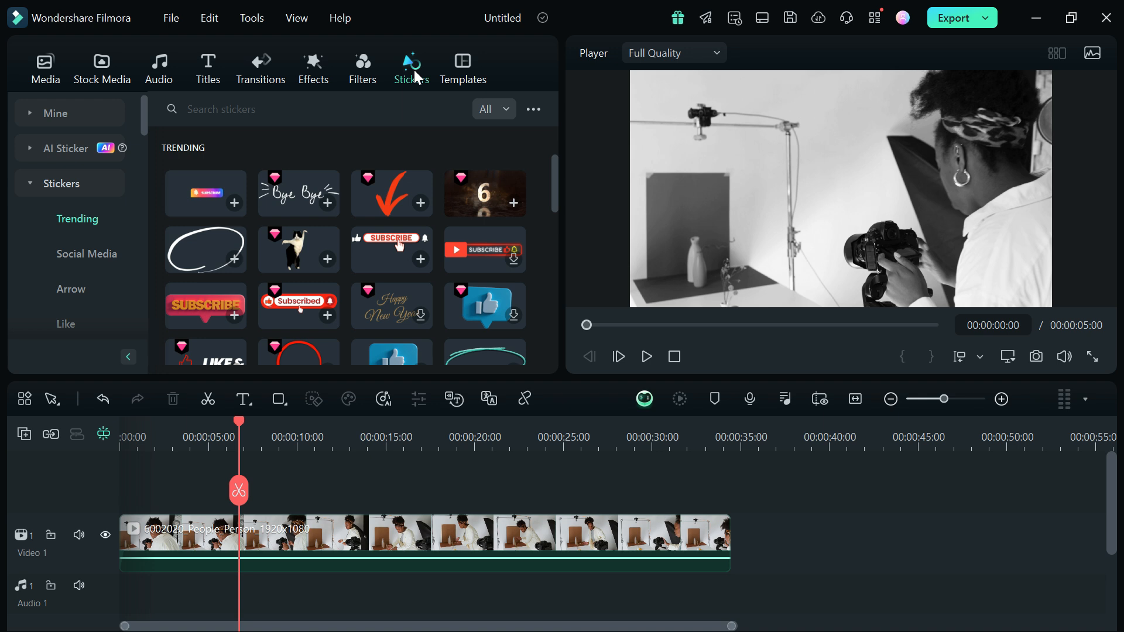
left_click(301, 234)
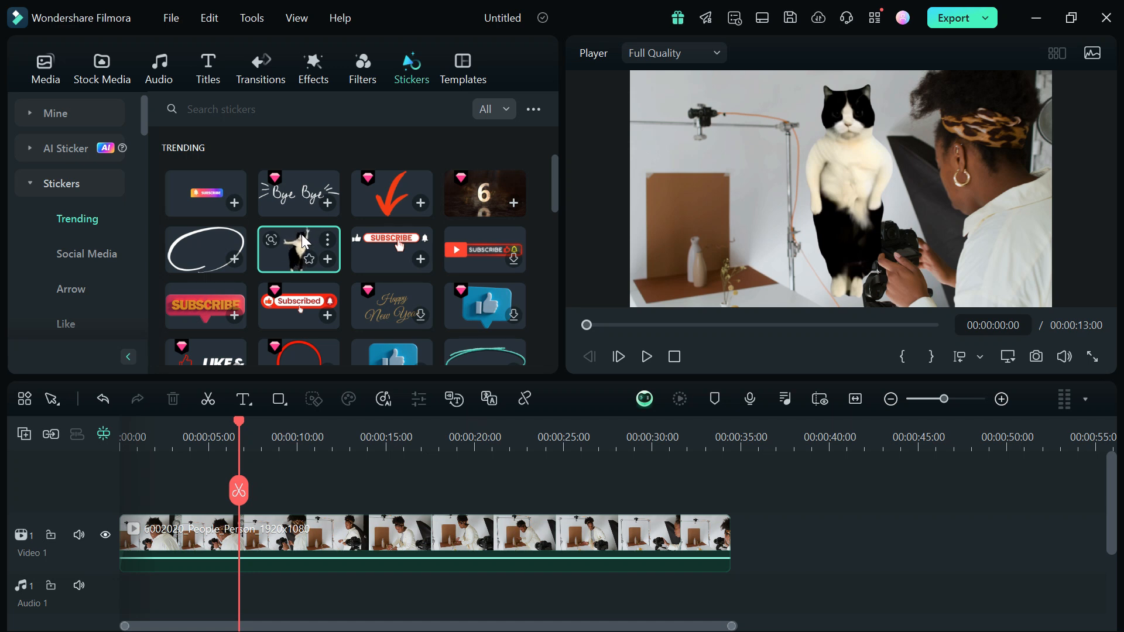
Return to the project media and play the timeline from its beginning, pausing at 00:00:29:02
left_click(39, 73)
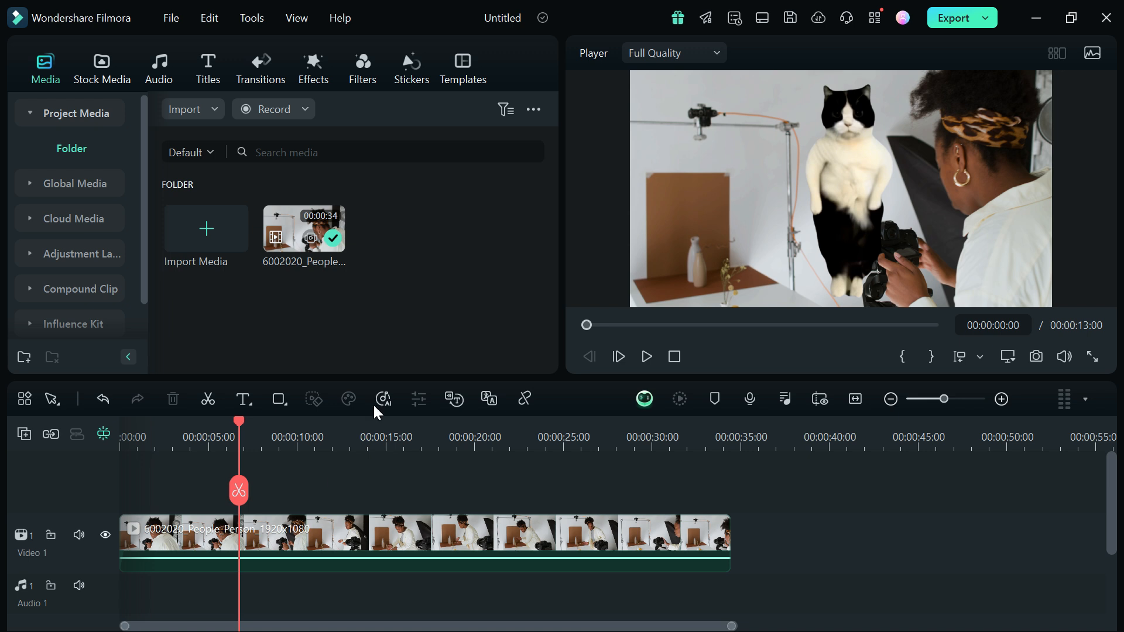
left_click(675, 356)
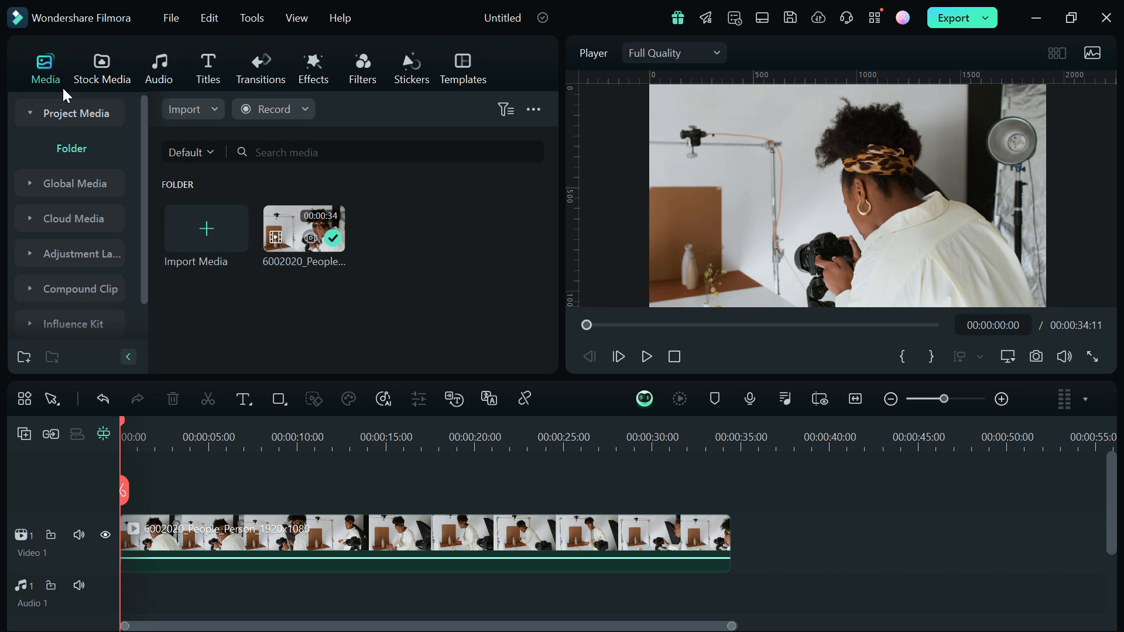
key("space")
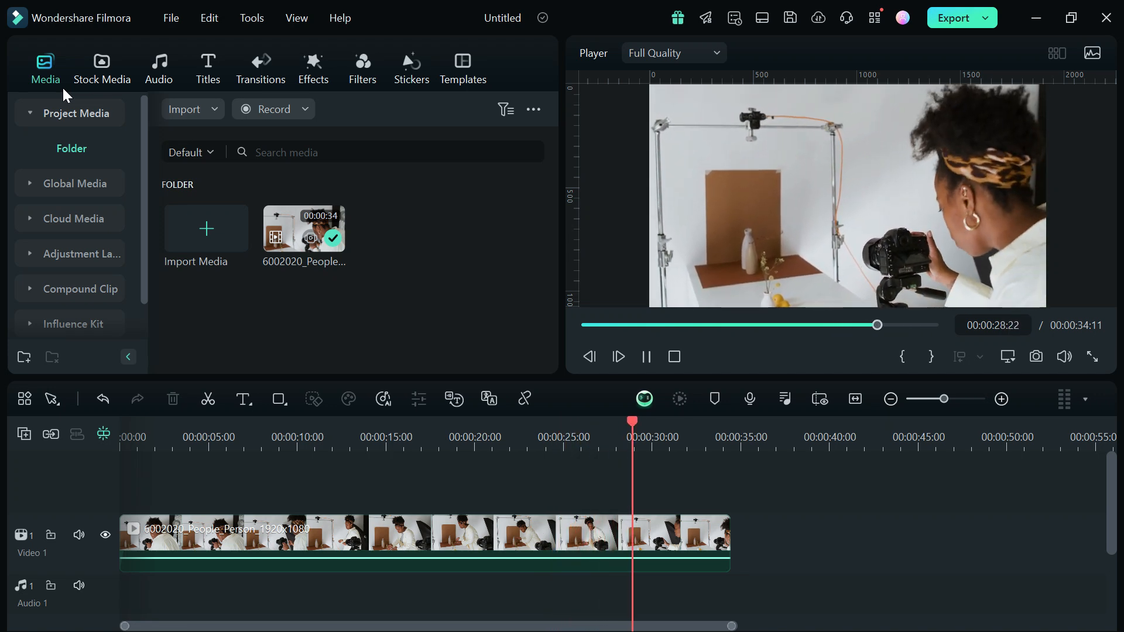
key("space")
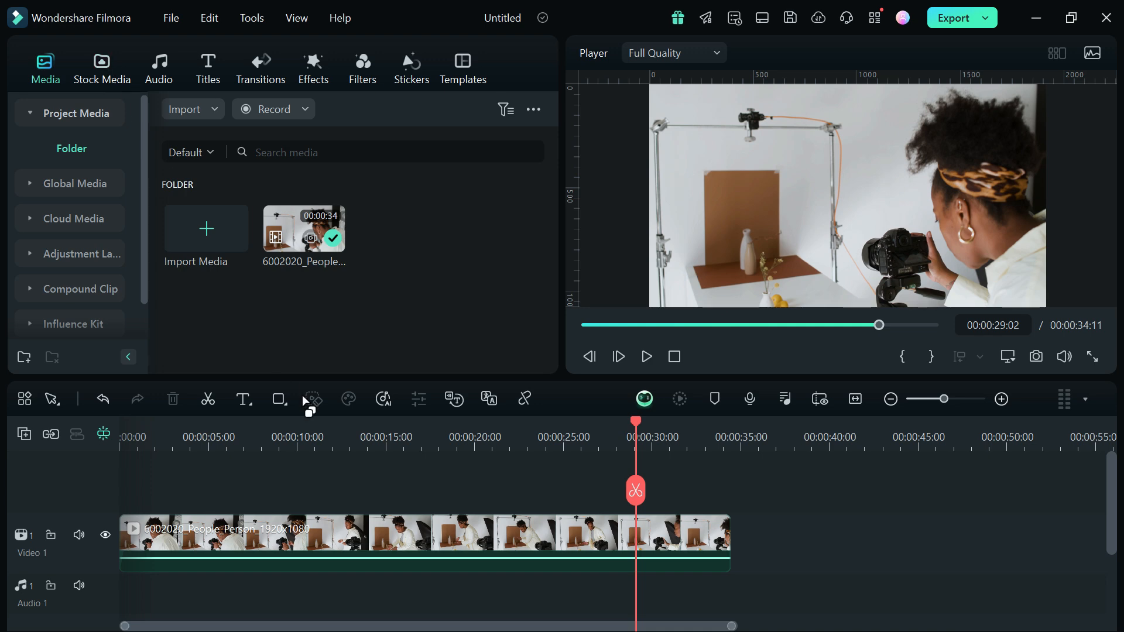
Select the clip on Video 1 and replay it from the beginning, pausing at 00:00:06:17
left_click(301, 532)
double_click(301, 531)
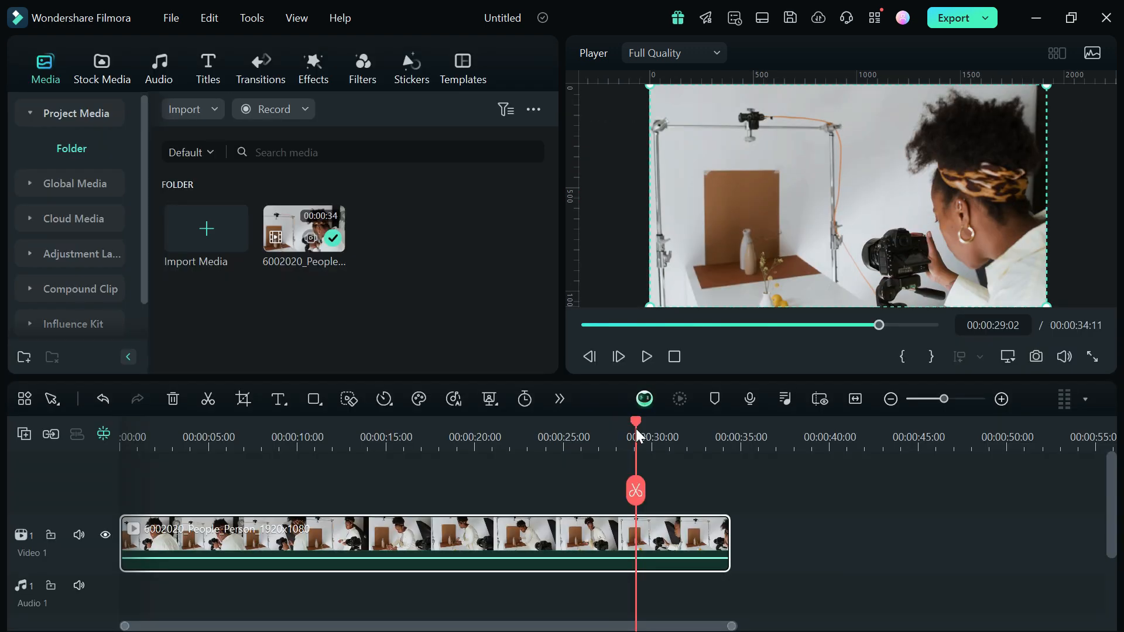
left_click_drag(634, 427, 121, 434)
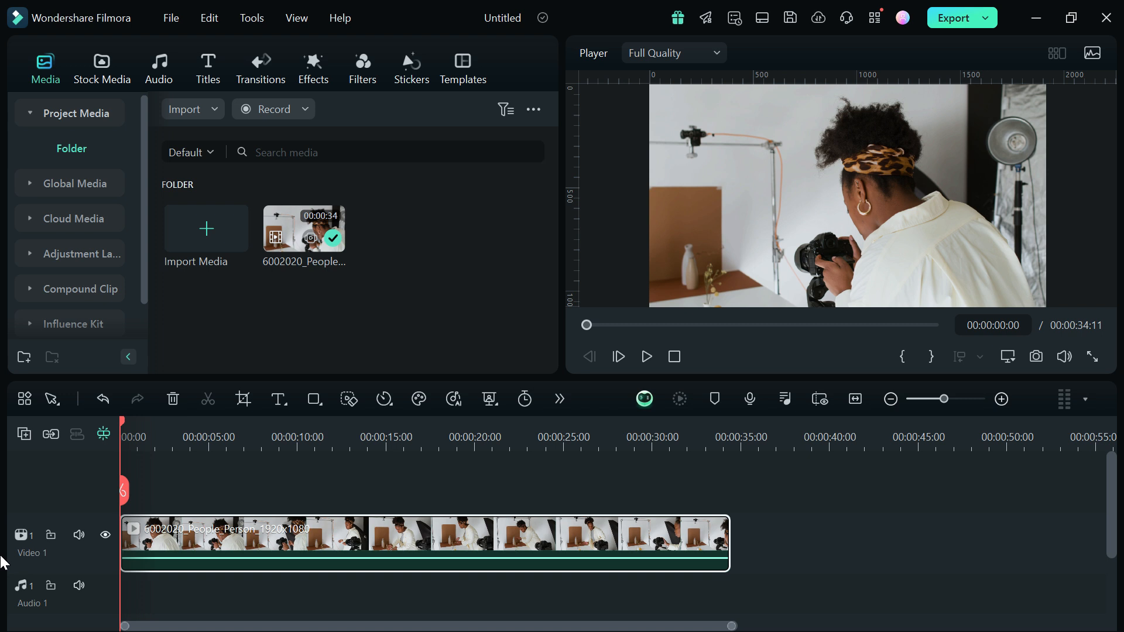
key("space")
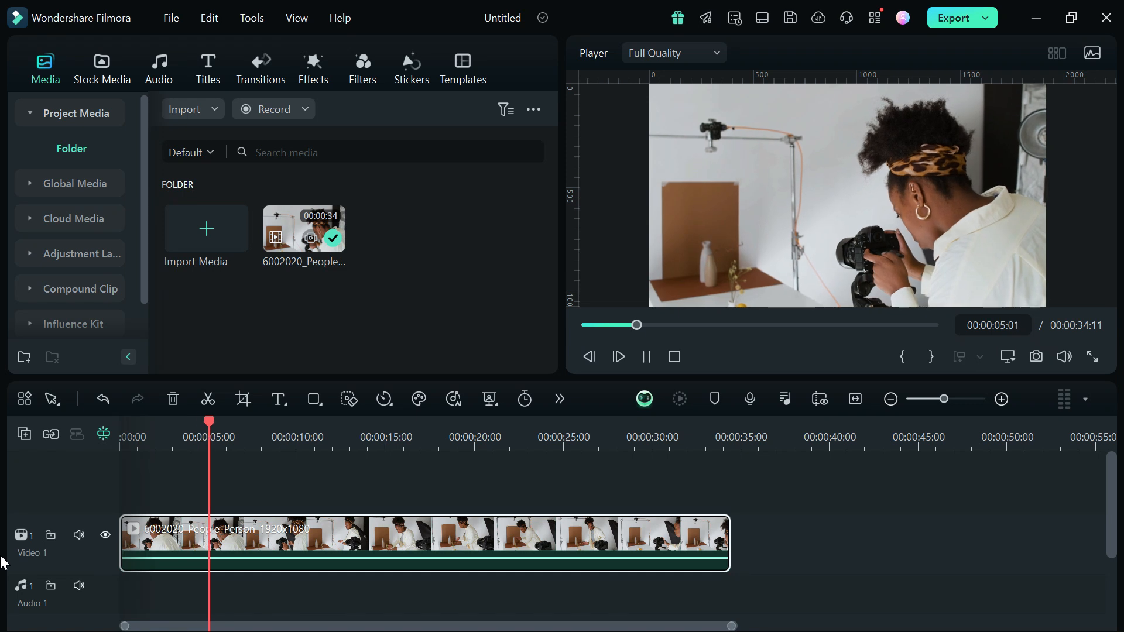
key("space")
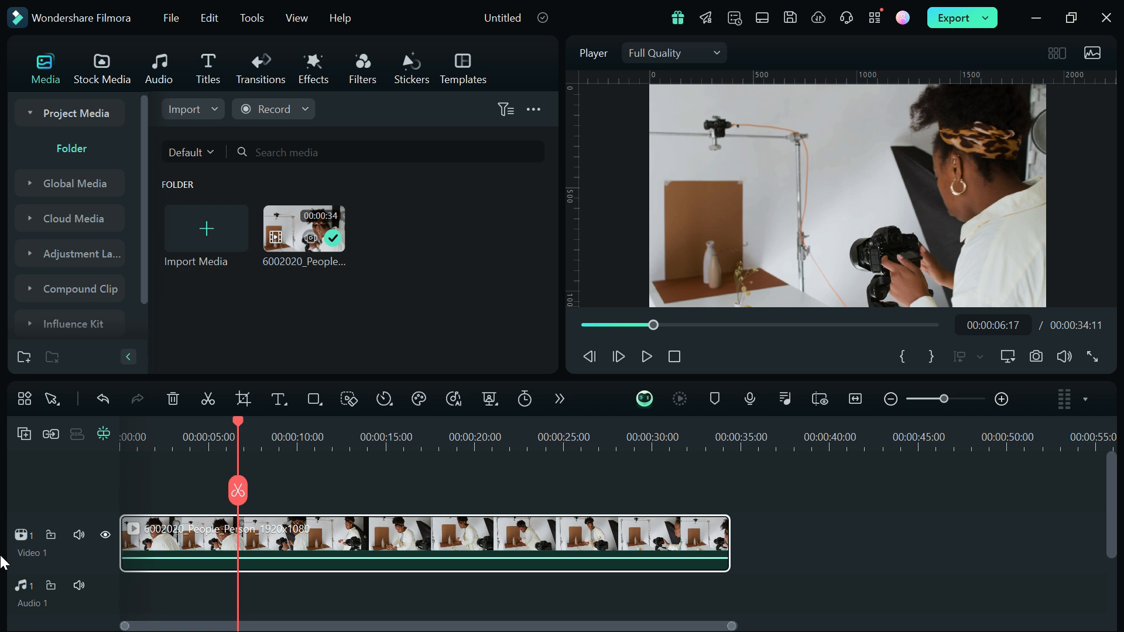
Split the clip on Video 1 at 00:00:06:17 and select the piece after the cut
left_click(235, 493)
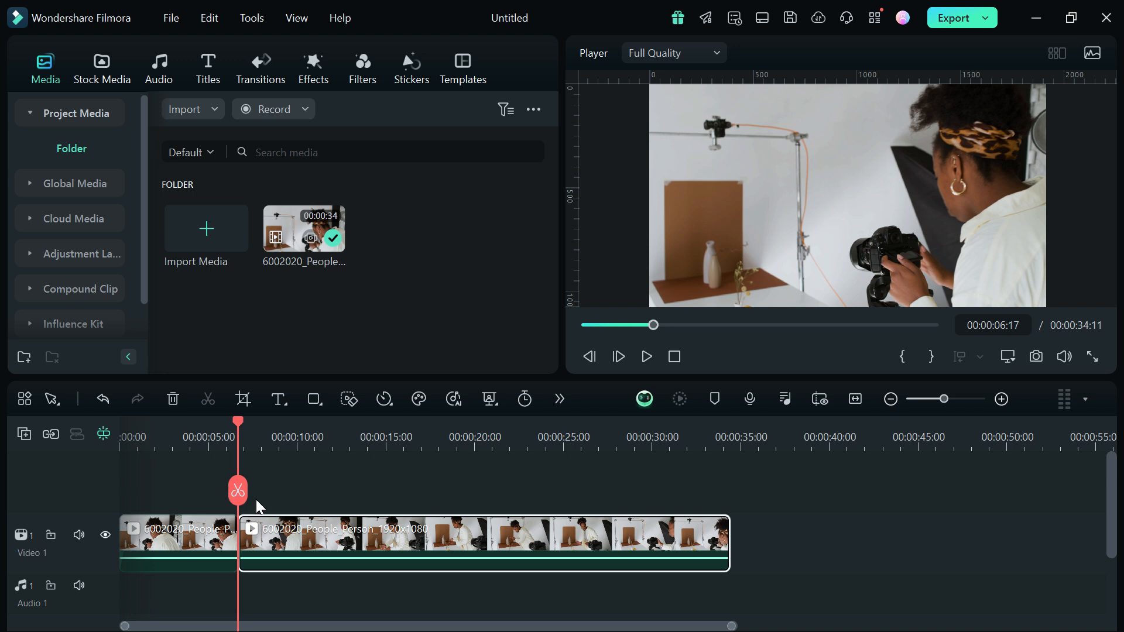
left_click(178, 562)
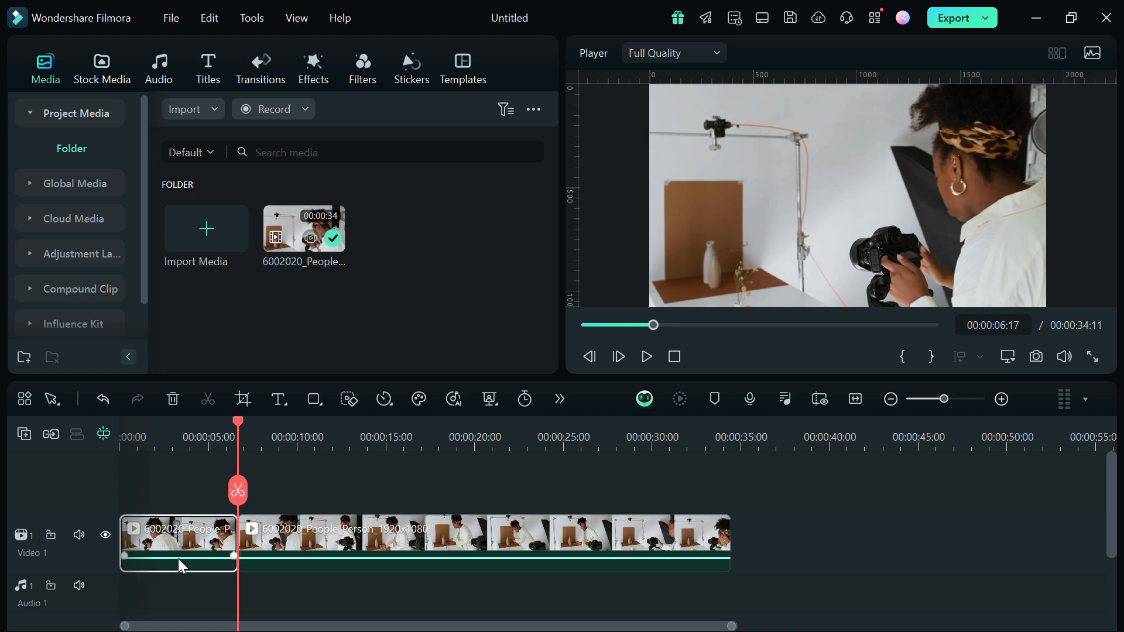
left_click(291, 530)
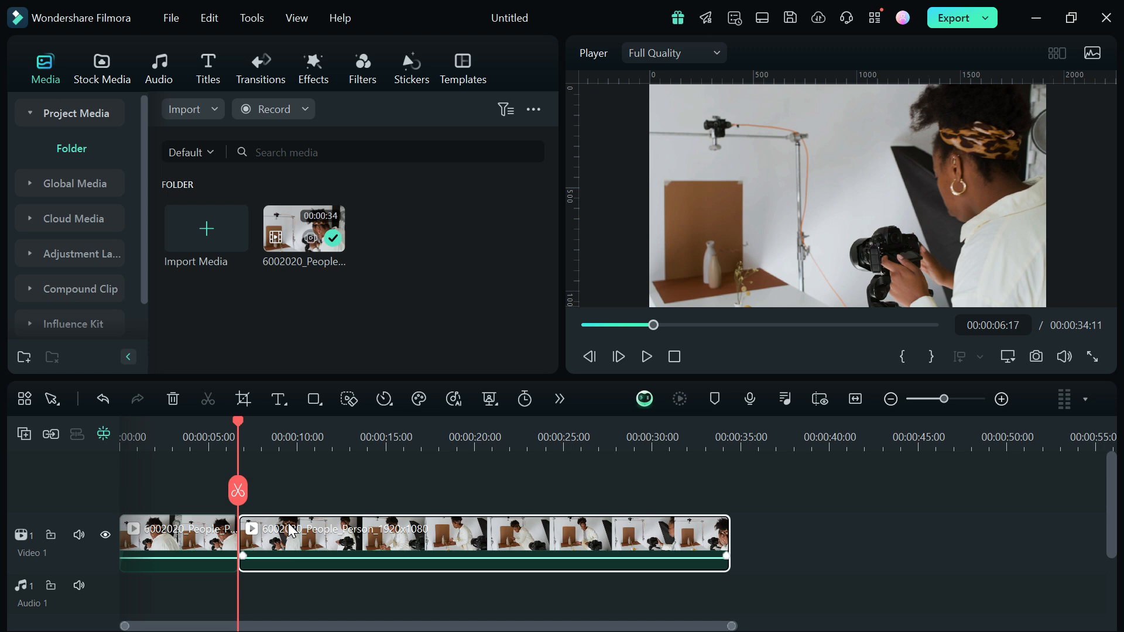
Play on to 00:00:28:14, split the second piece there and select the resulting pieces in turn
key("space")
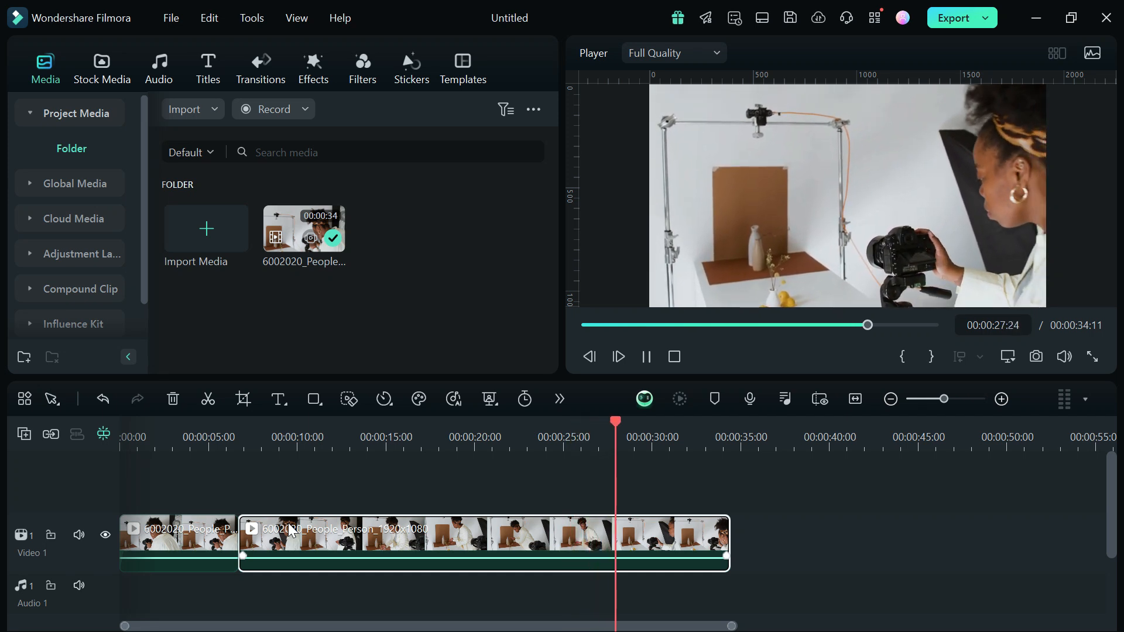
key("space")
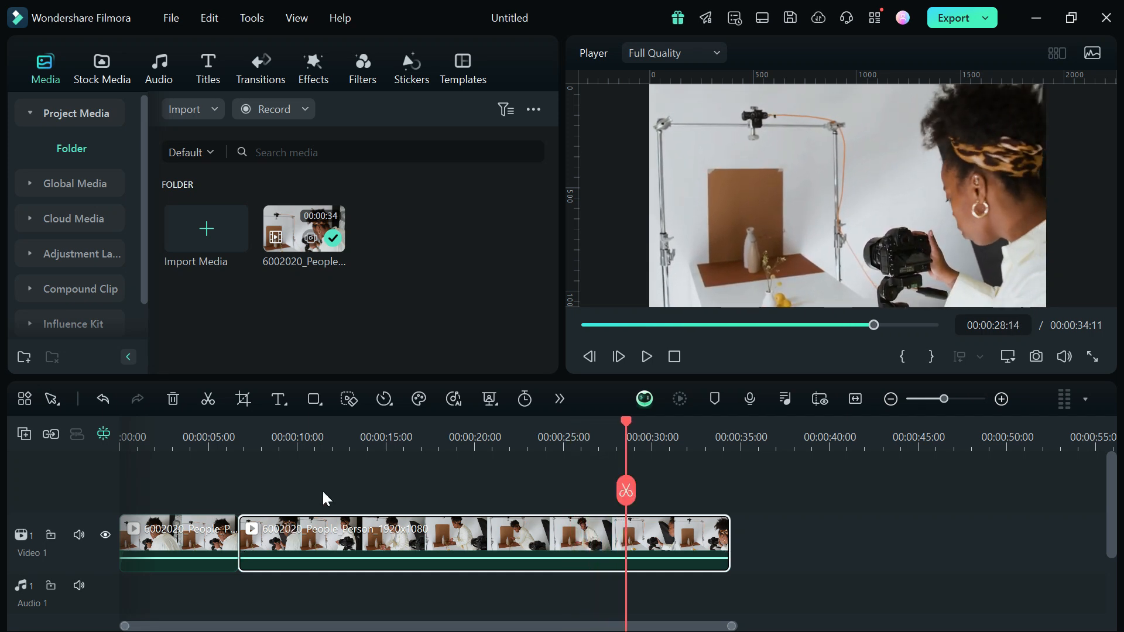
left_click(627, 490)
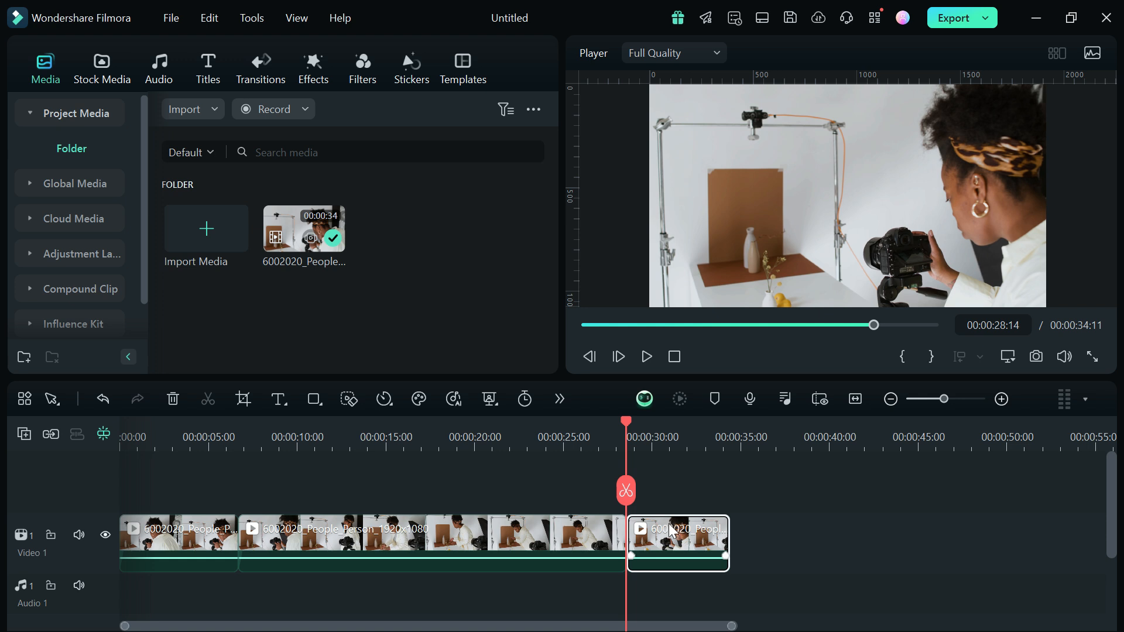
left_click(519, 530)
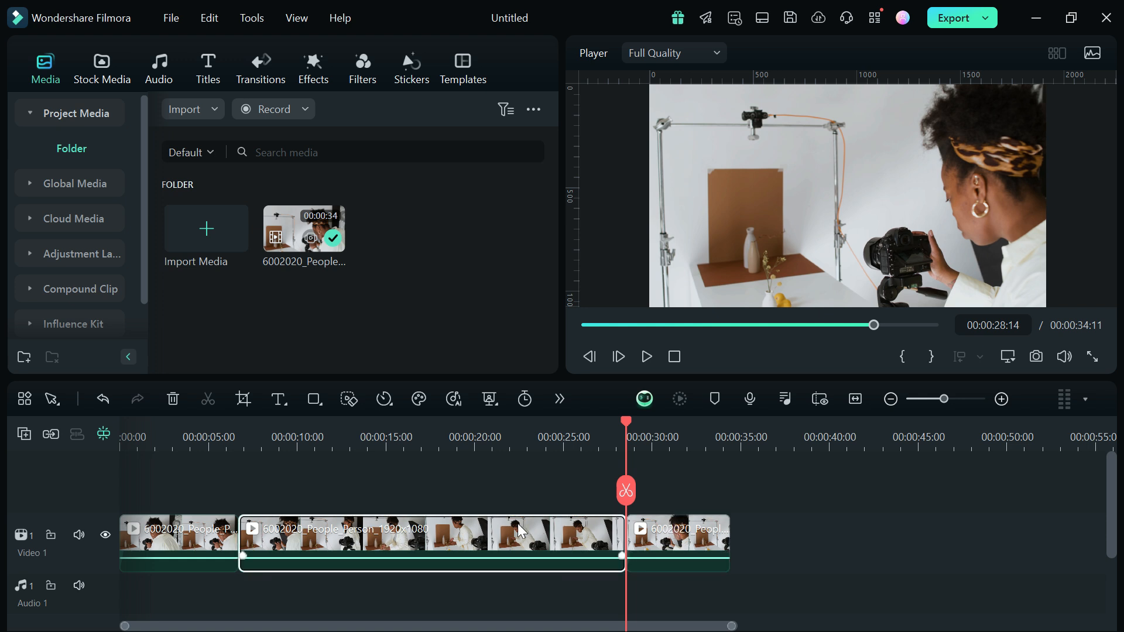
left_click(193, 537)
Delete the middle piece between the two cuts and ripple delete the gap it leaves on Video 1
left_click(472, 545)
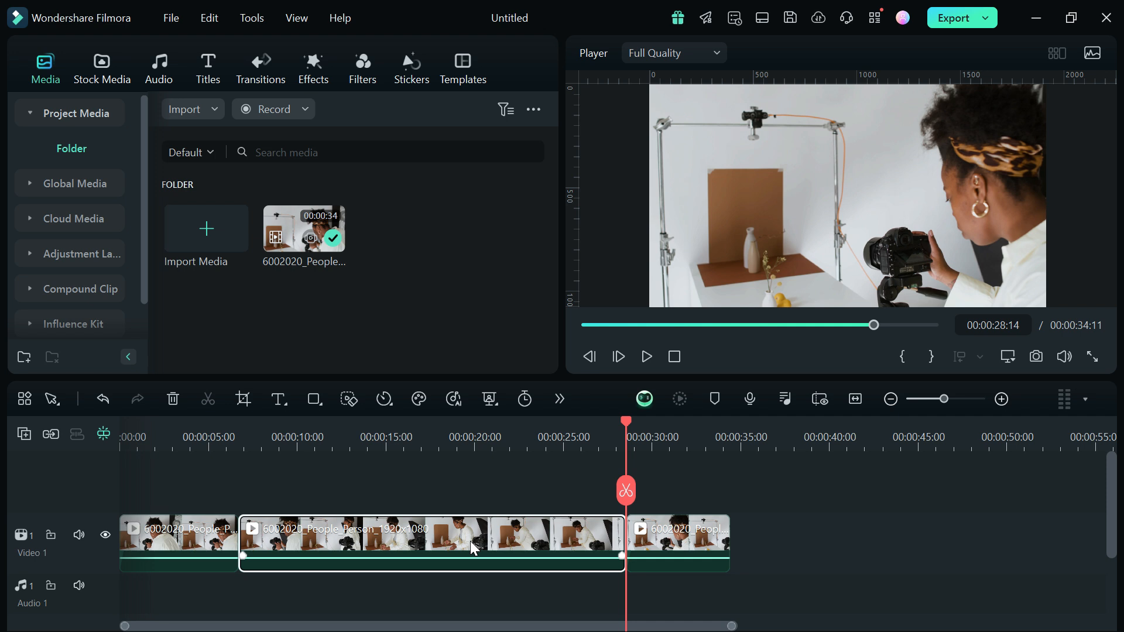
key("Delete")
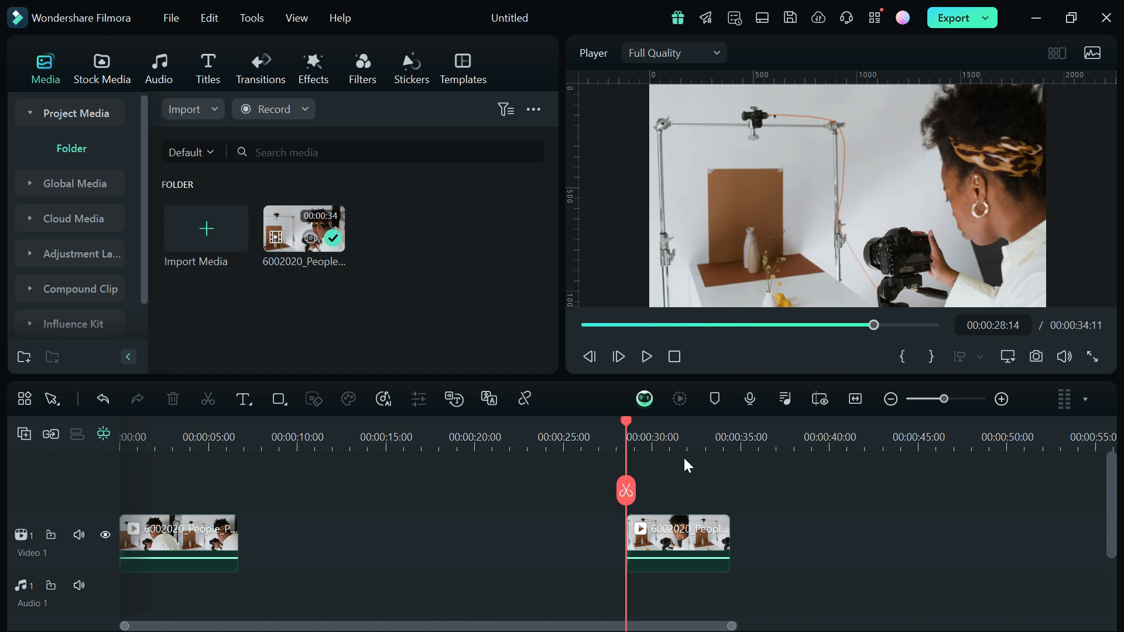
left_click(306, 551)
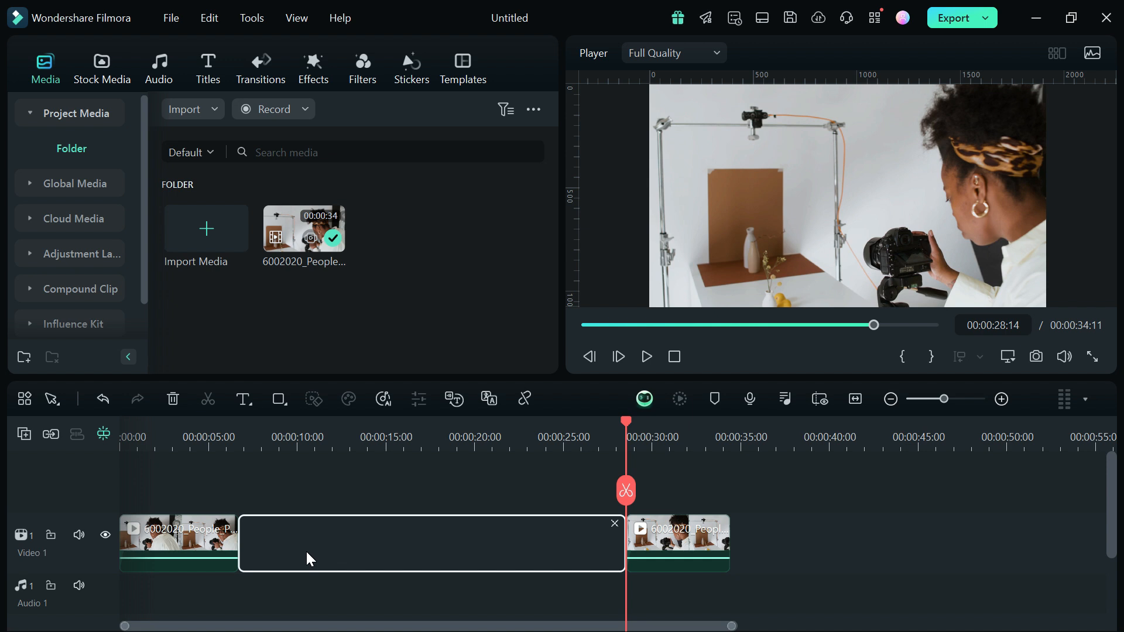
right_click(307, 551)
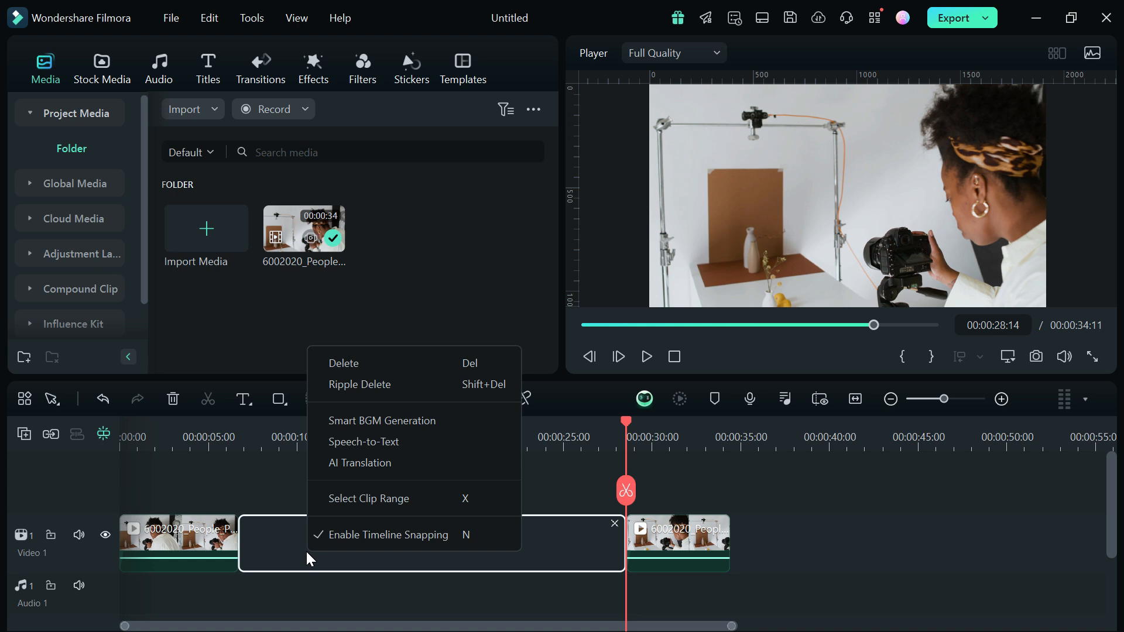
left_click(352, 387)
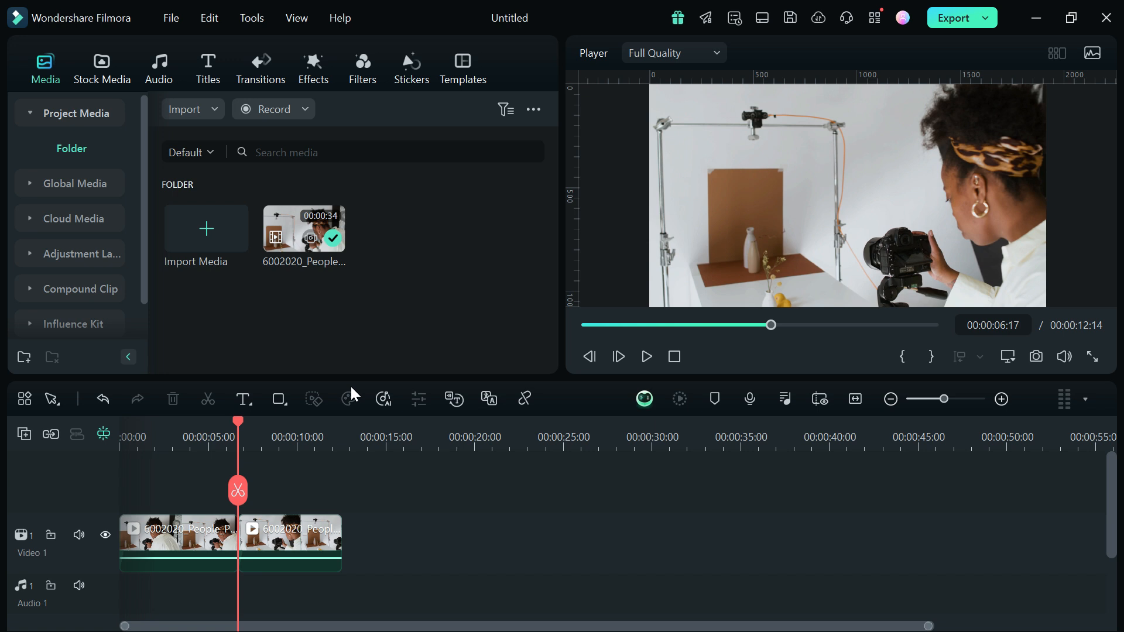
Play the joined clips from 00:00:03:18 across the cut, then set the playhead to 00:00:05:02
left_click(185, 440)
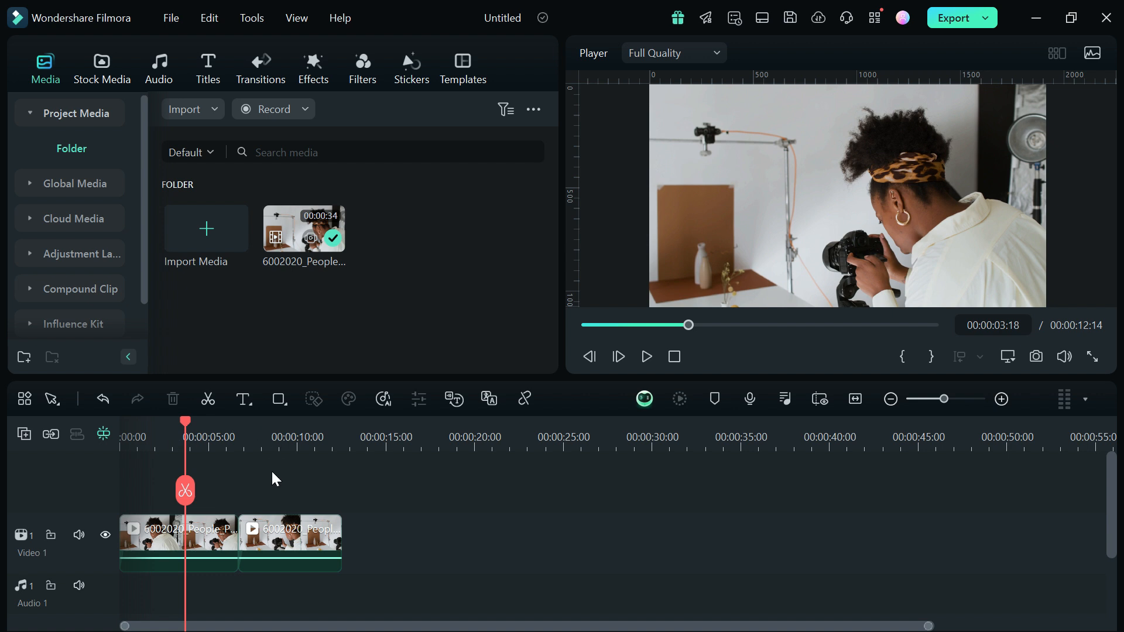
left_click(219, 538)
left_click(275, 537)
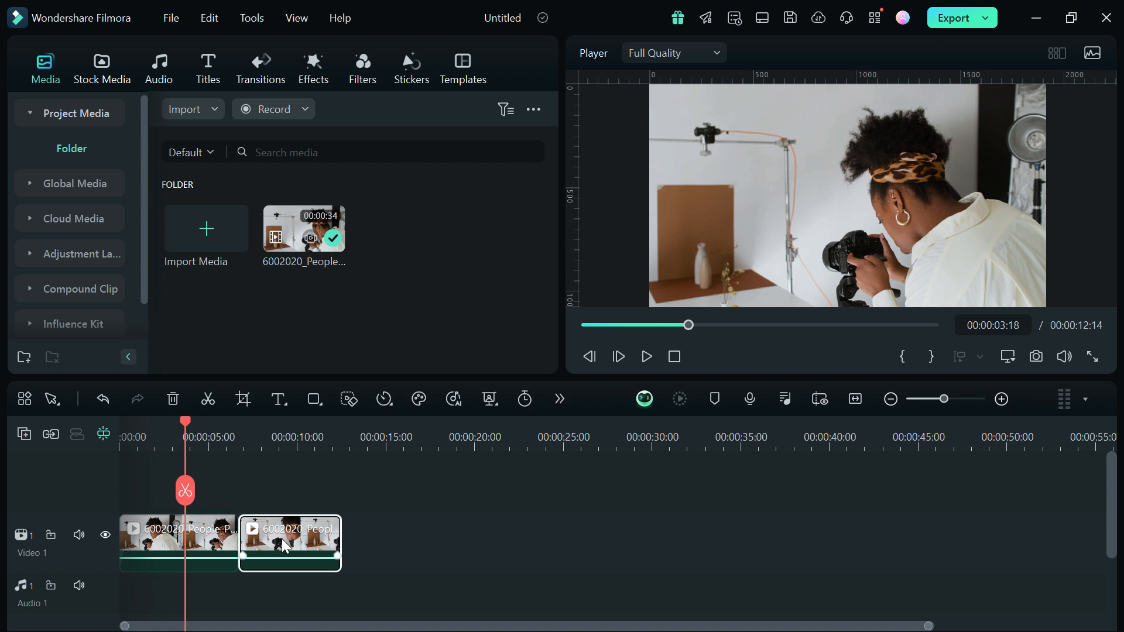
key("space")
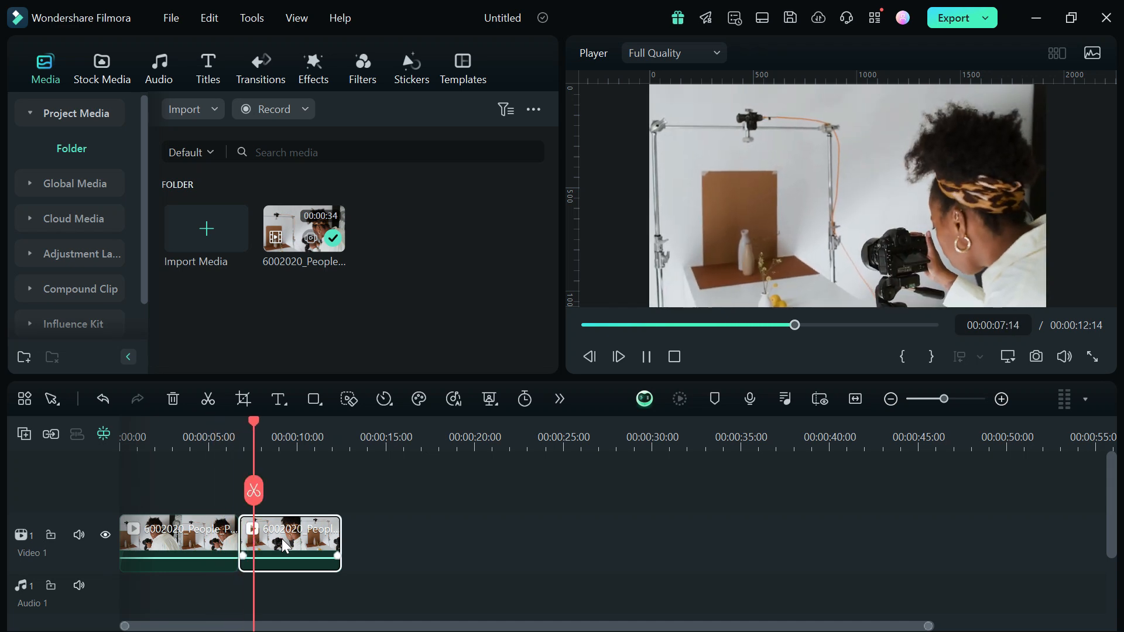
key("space")
left_click(209, 441)
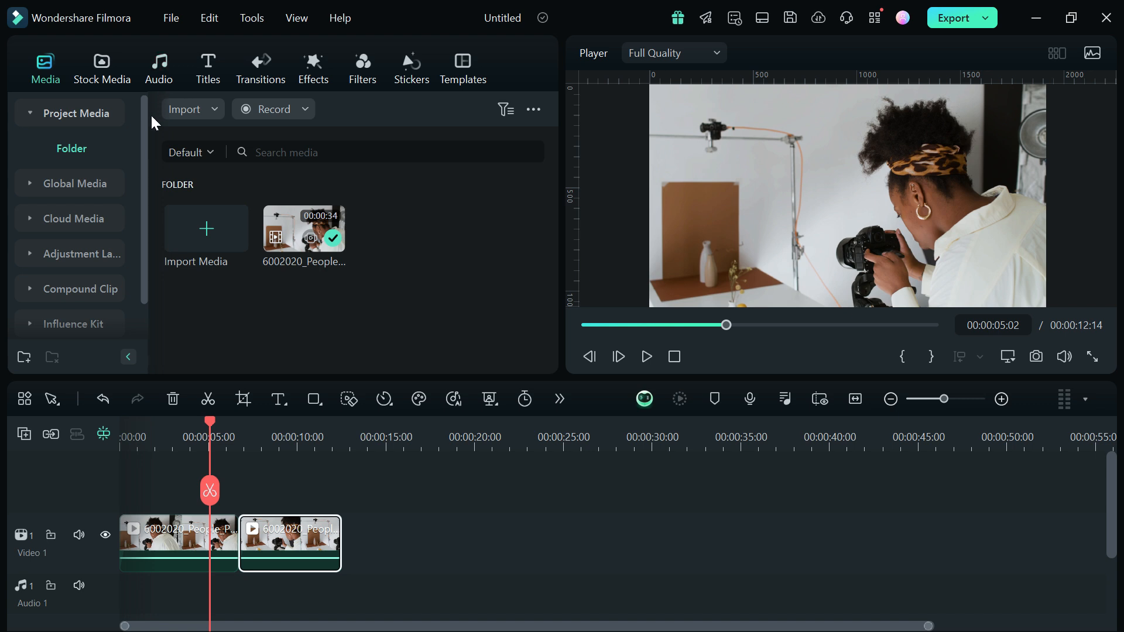
Add Cross The Street from the downloaded music to Audio 1 at the start of the timeline
left_click(156, 82)
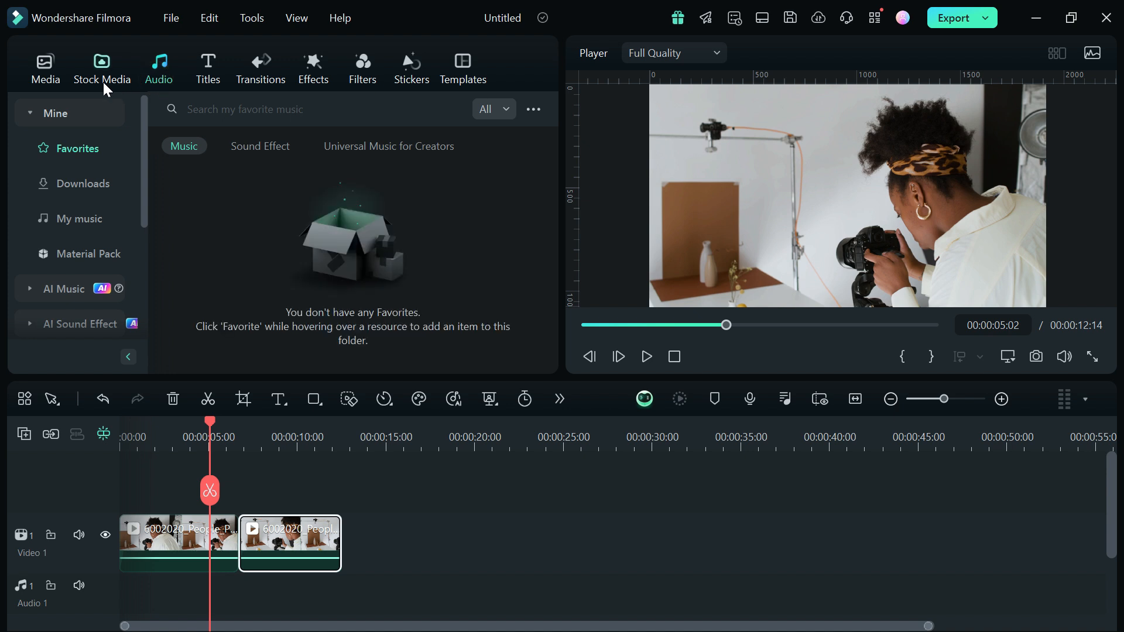
left_click(86, 114)
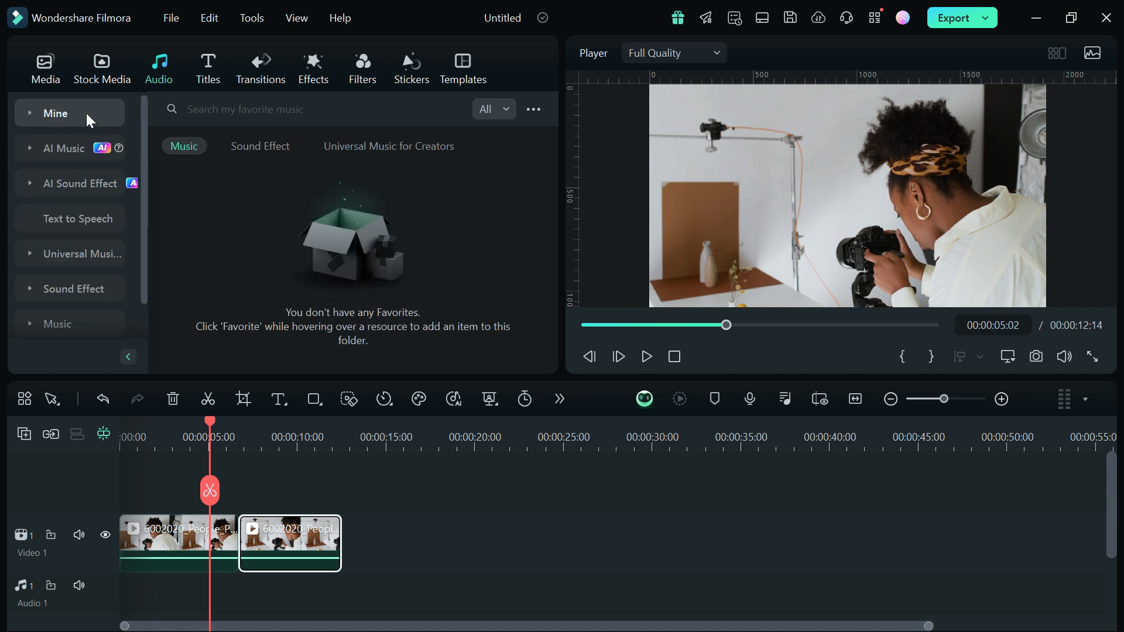
left_click(86, 113)
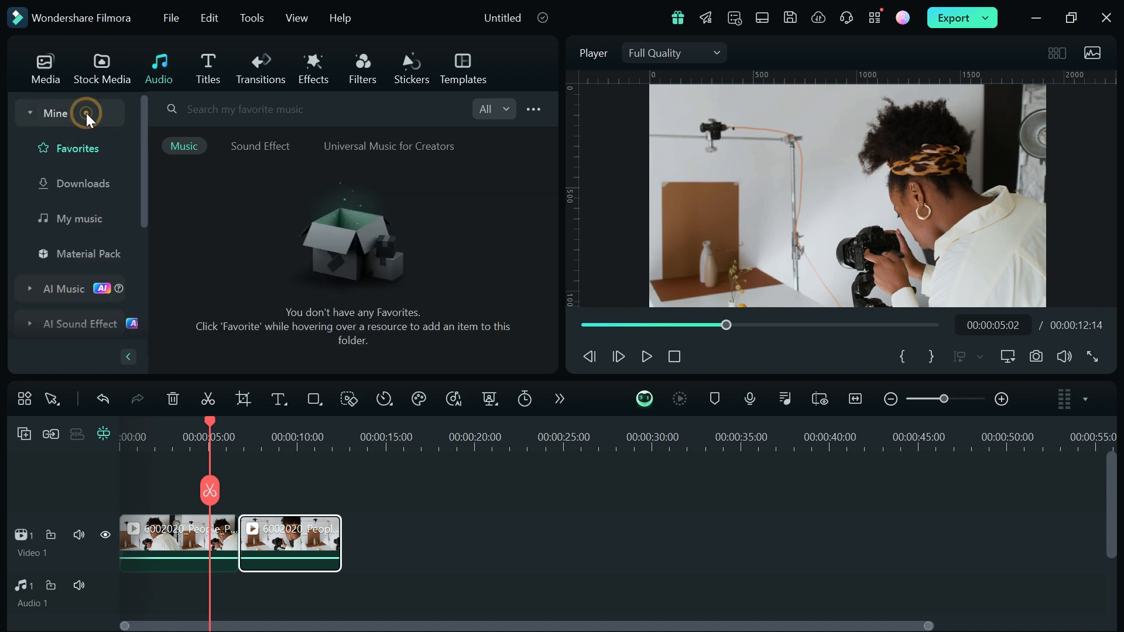
left_click(81, 189)
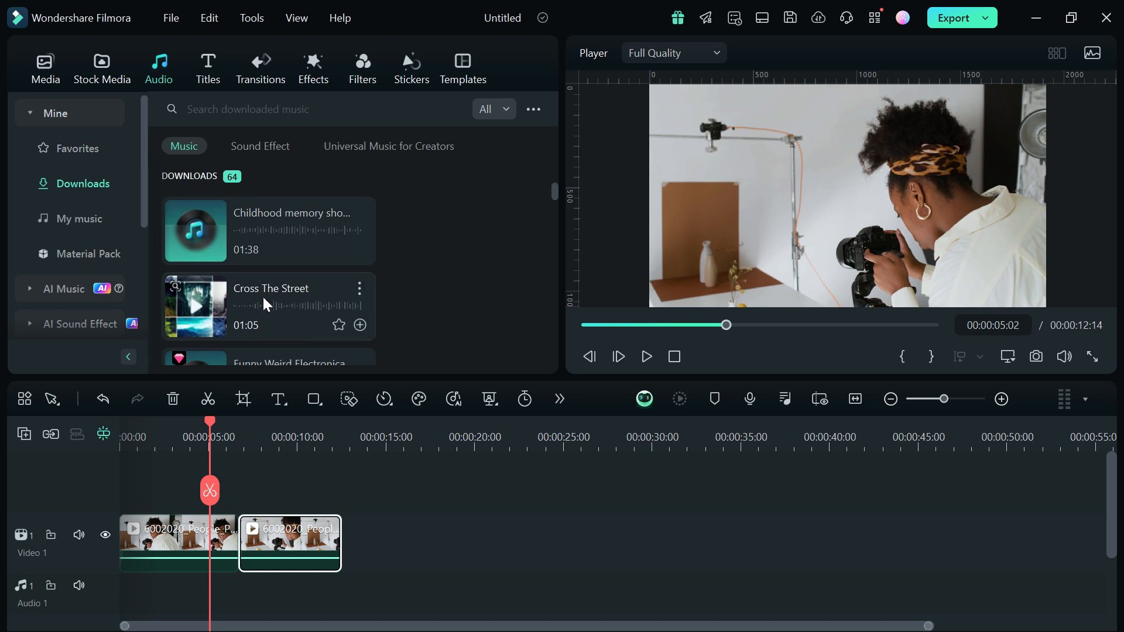
left_click_drag(262, 295, 275, 319)
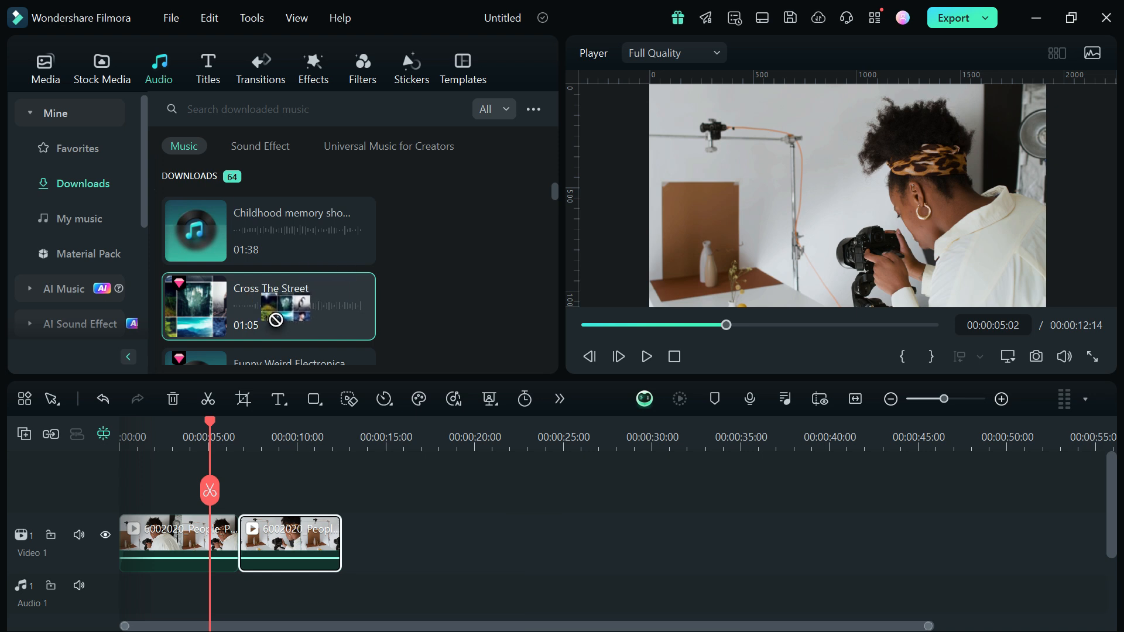
left_click_drag(276, 320, 120, 560)
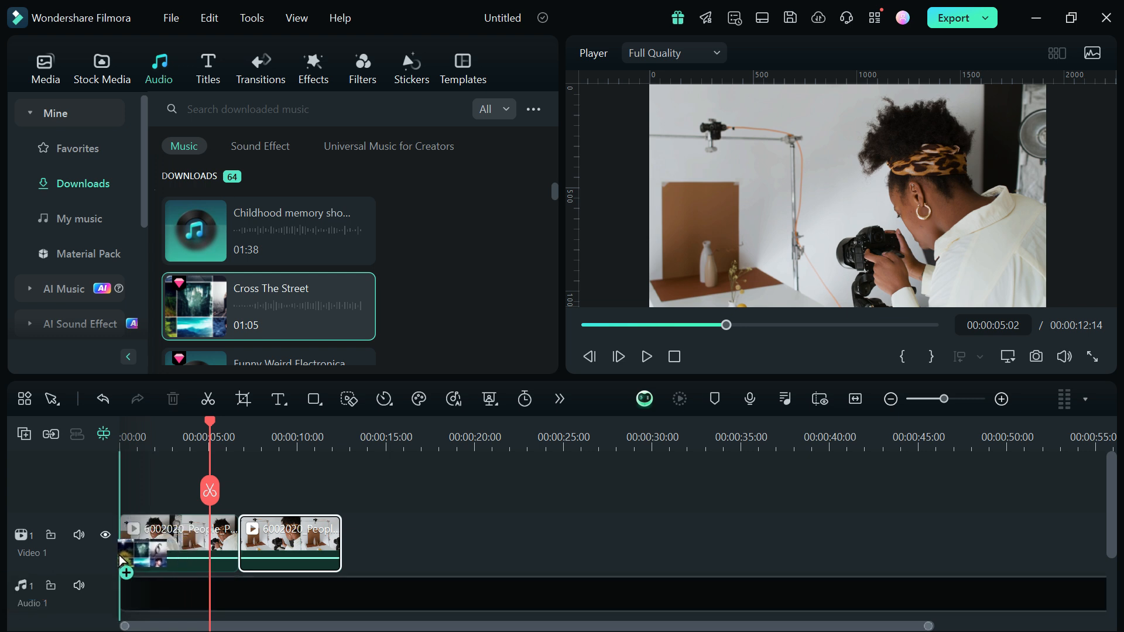
left_click_drag(120, 561, 120, 561)
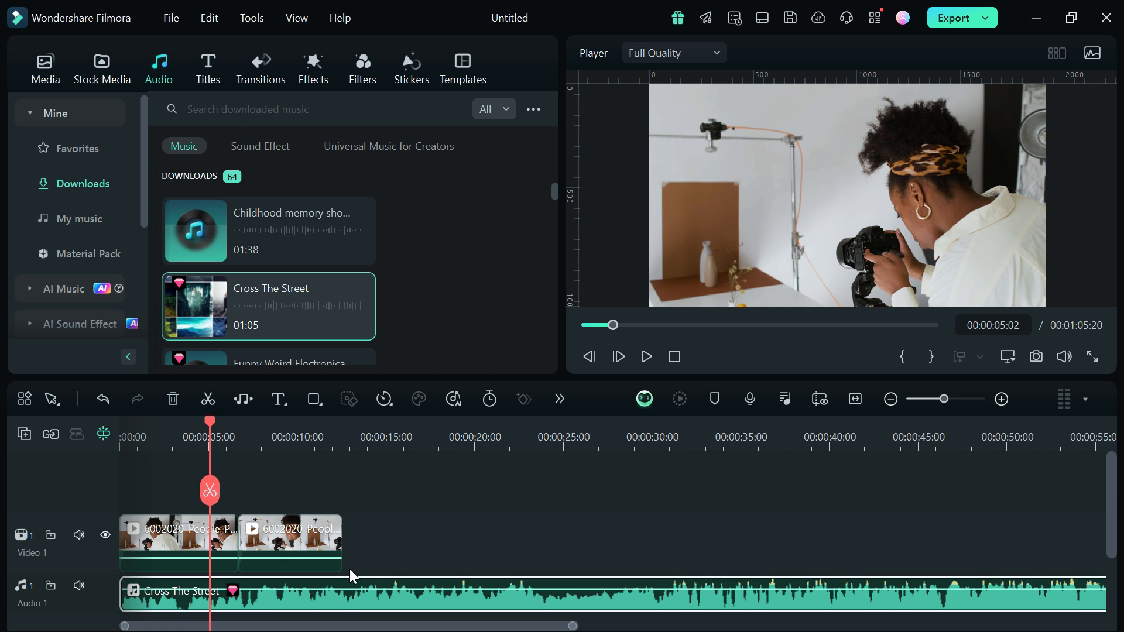
Play the timeline from the beginning to hear the music under the clips, pausing at 00:00:12:01
left_click(678, 360)
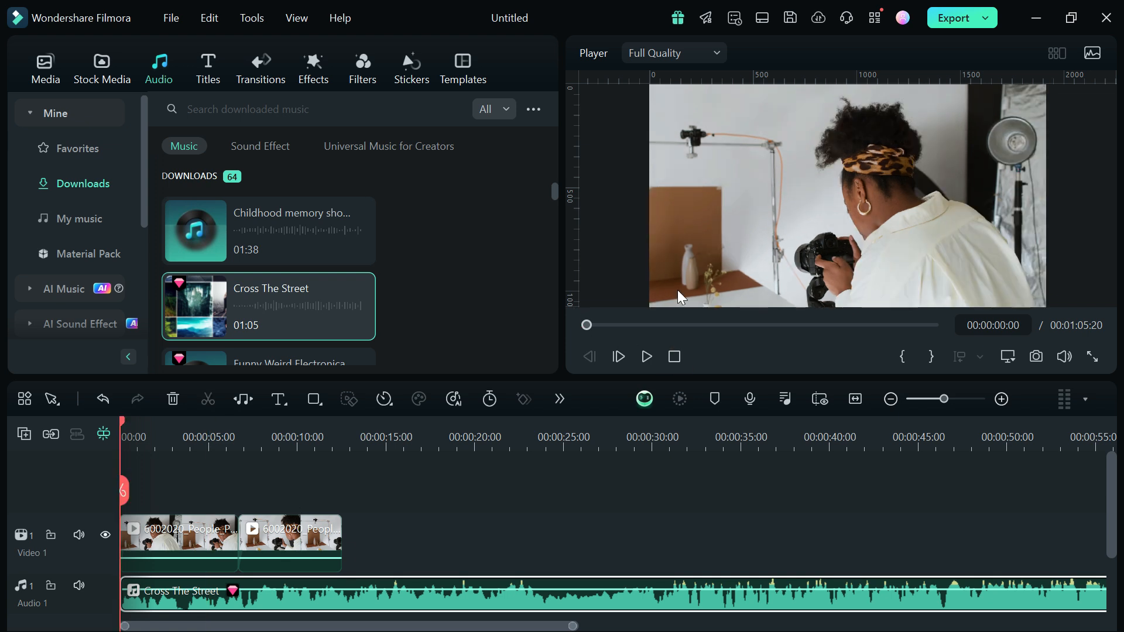
left_click(651, 355)
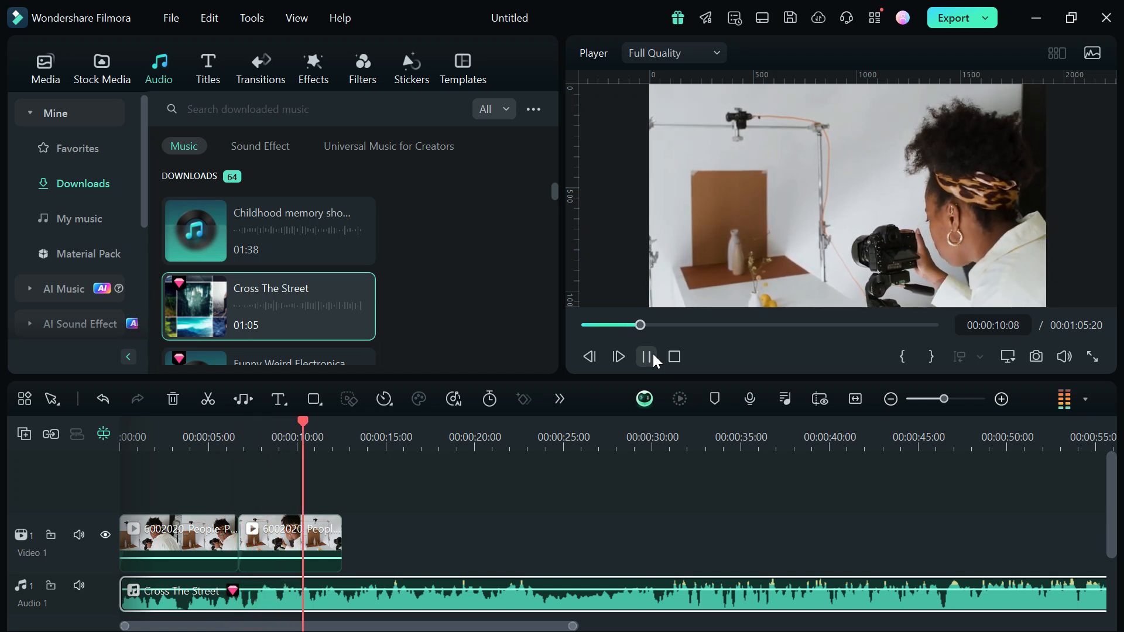
left_click(646, 356)
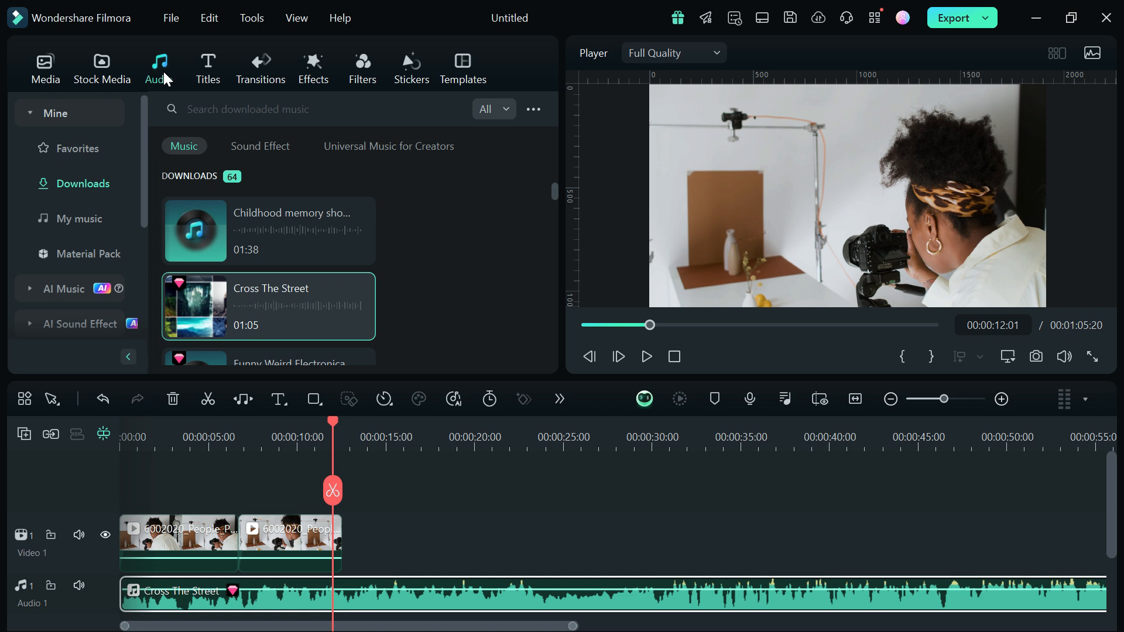
Preview the Default Title from the trending titles and pause its playback
left_click(210, 67)
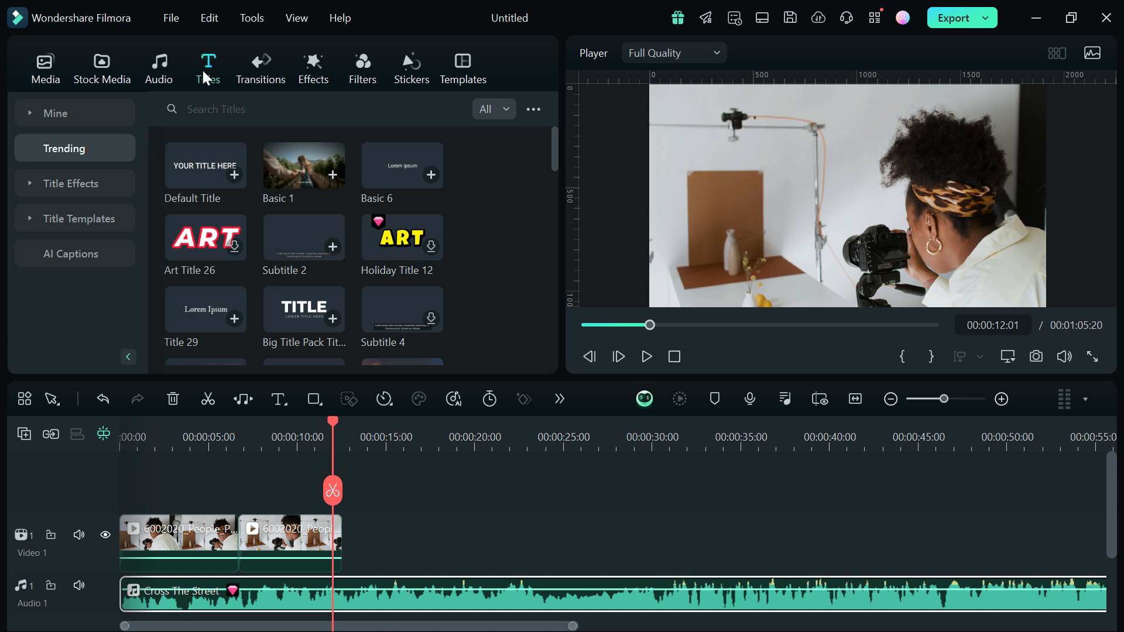
left_click(204, 158)
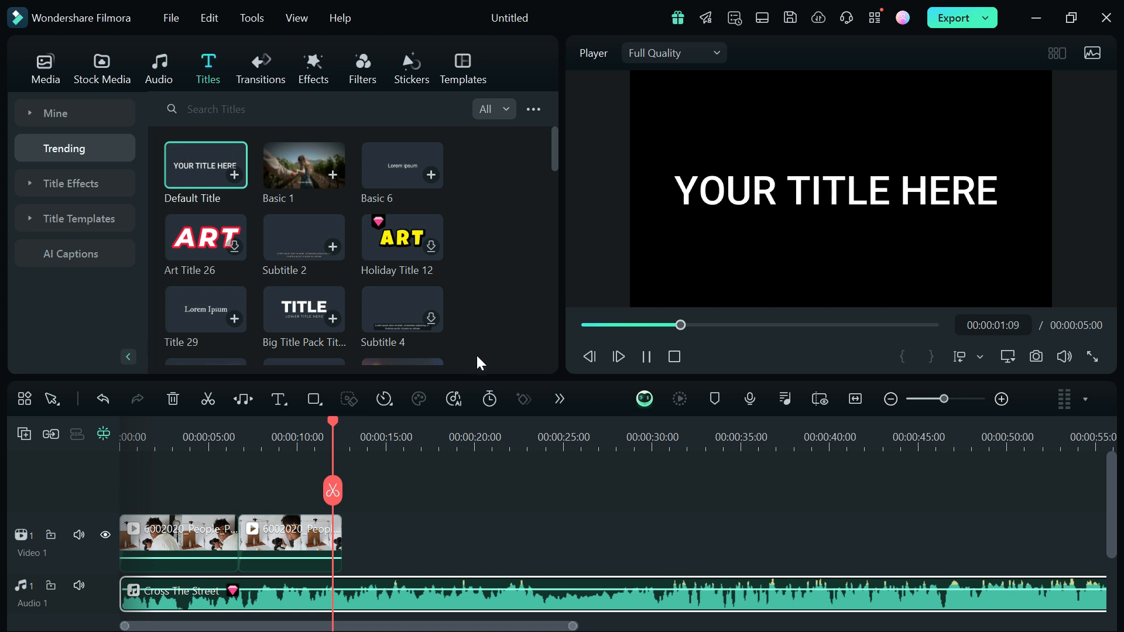
key("space")
Delete the Cross The Street music from Audio 1
left_click(462, 598)
key("Delete")
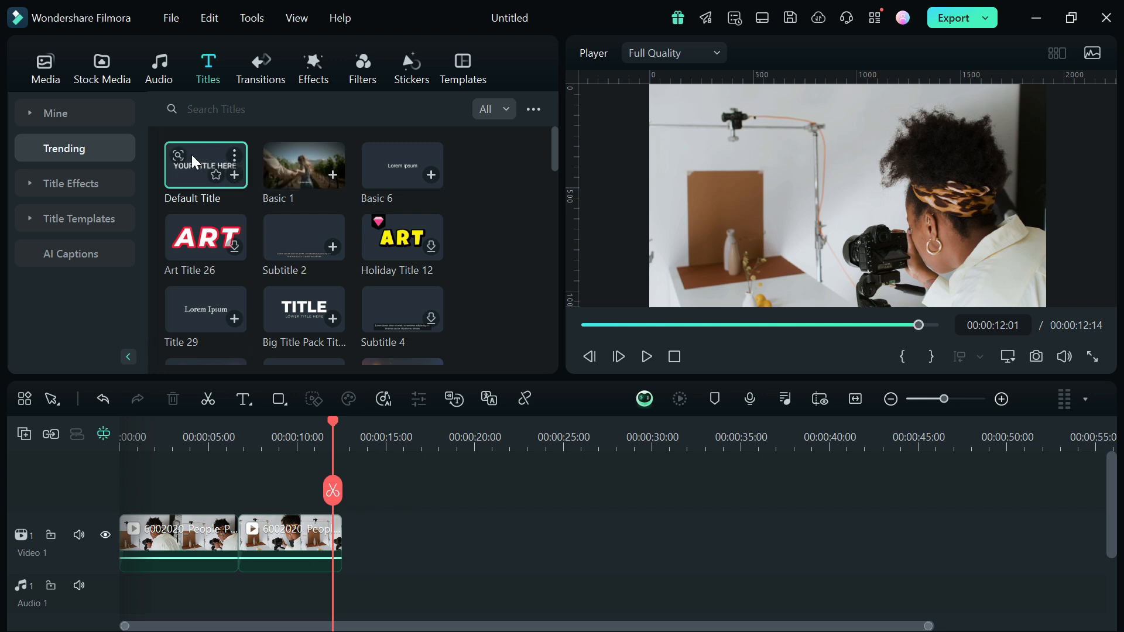
Place the Default Title on a track above the clips at the timeline's start and show it at 00:00:01:07
left_click_drag(191, 154, 125, 480)
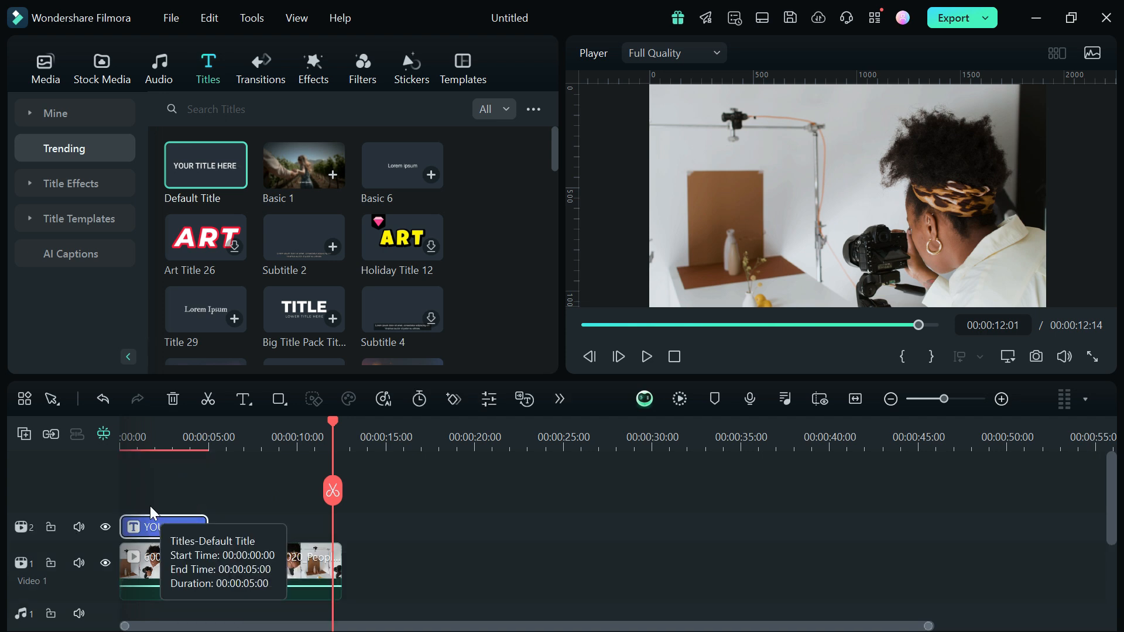
left_click(142, 442)
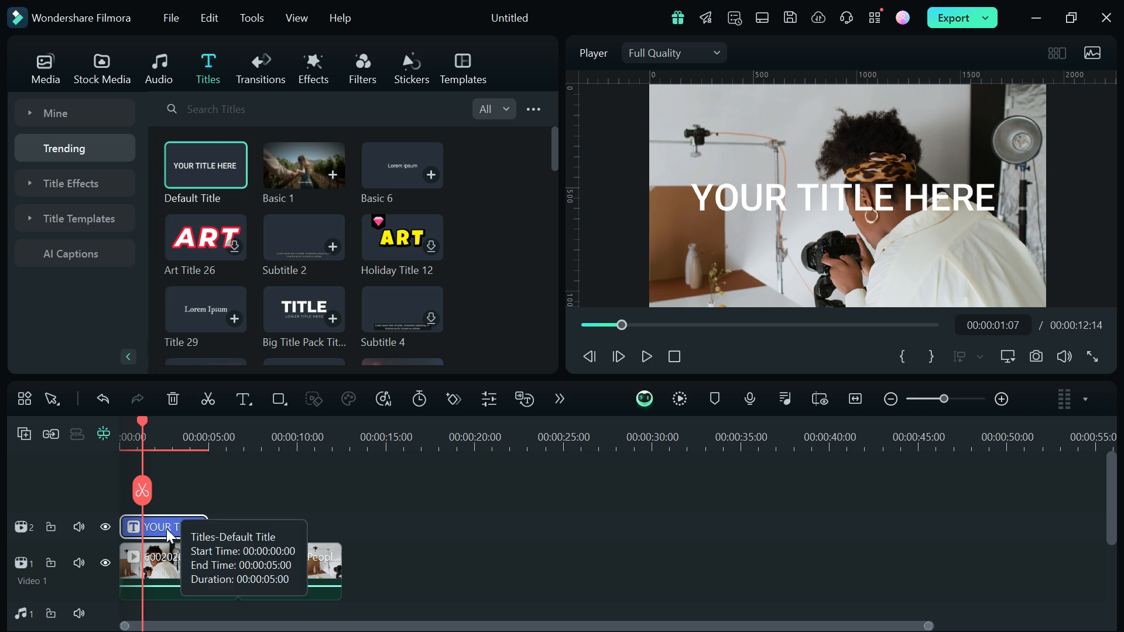
Replace the placeholder text of the title above the clips with HENRY MEDIA
double_click(164, 531)
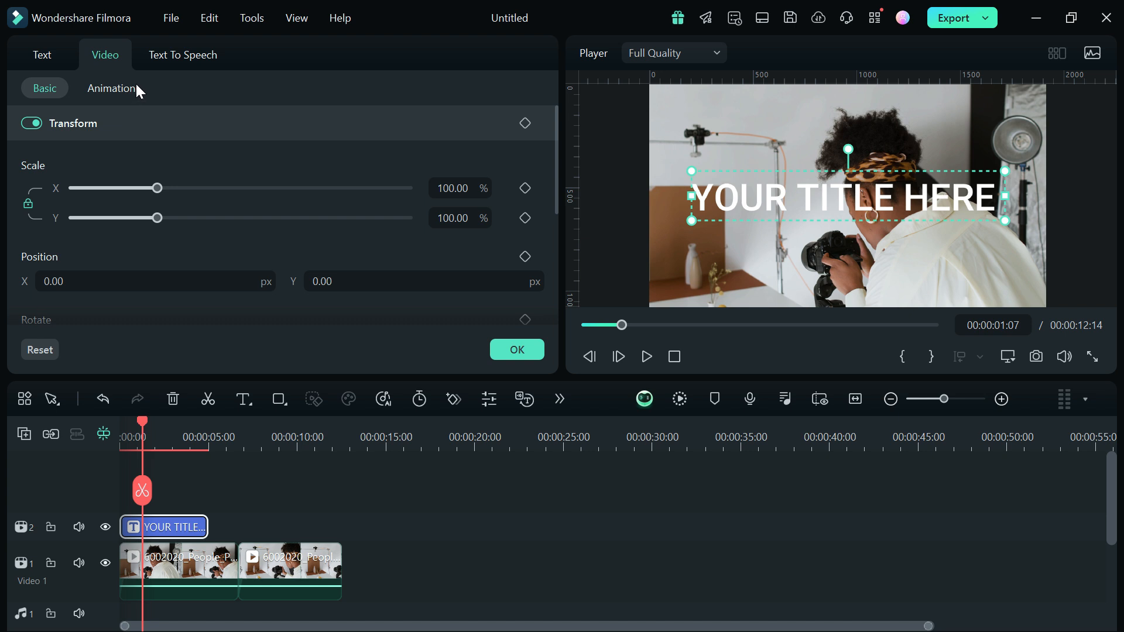
left_click(47, 56)
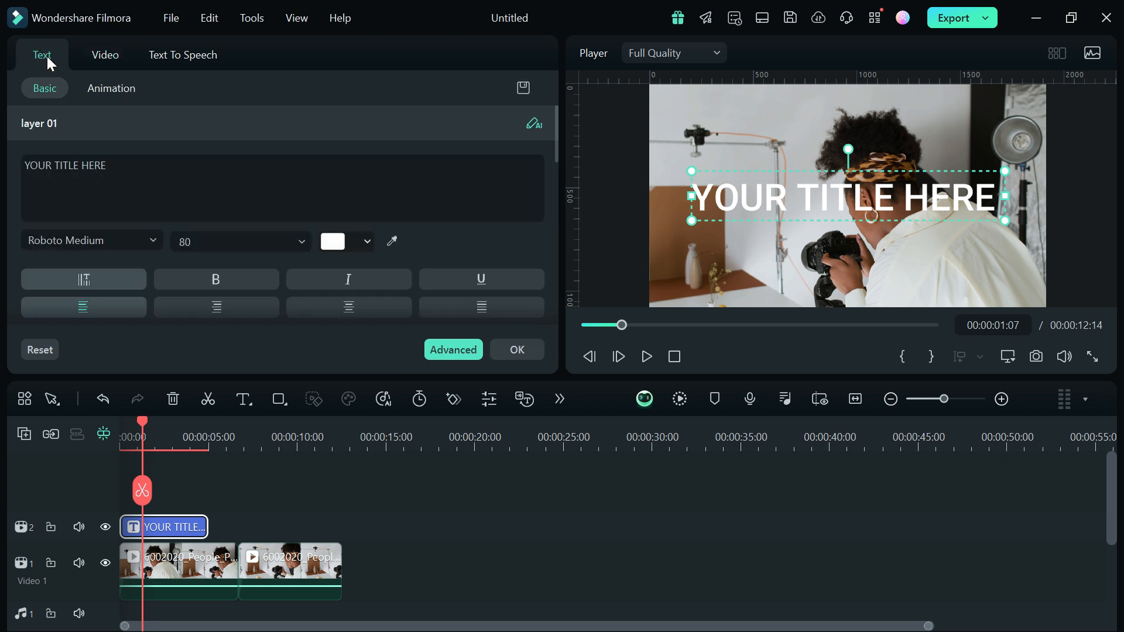
left_click(166, 160)
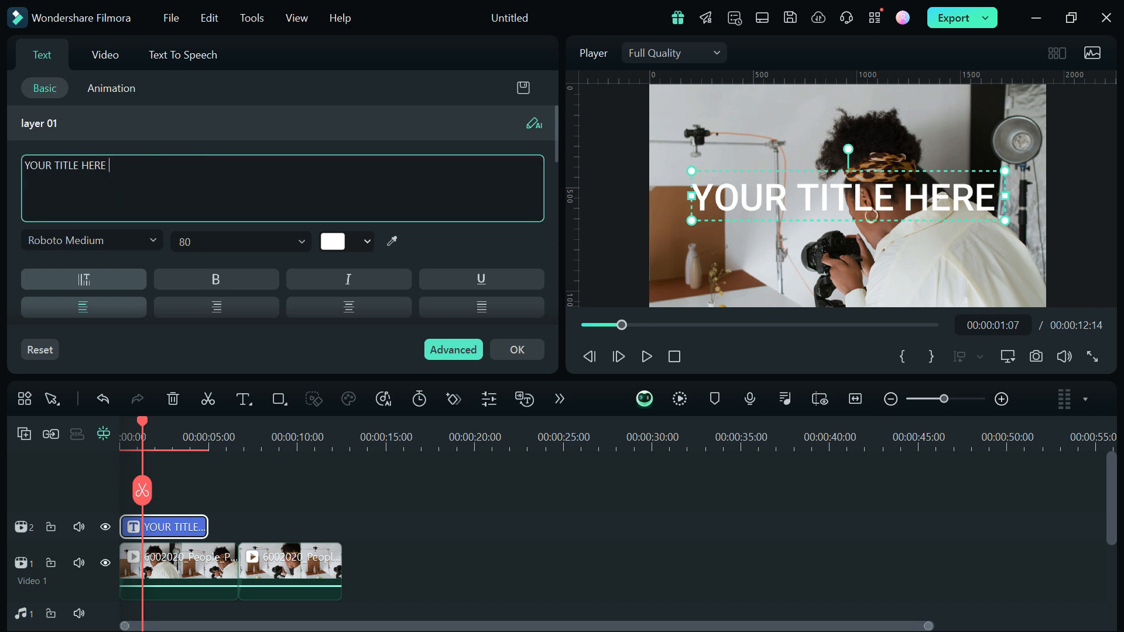
key("ctrl+a")
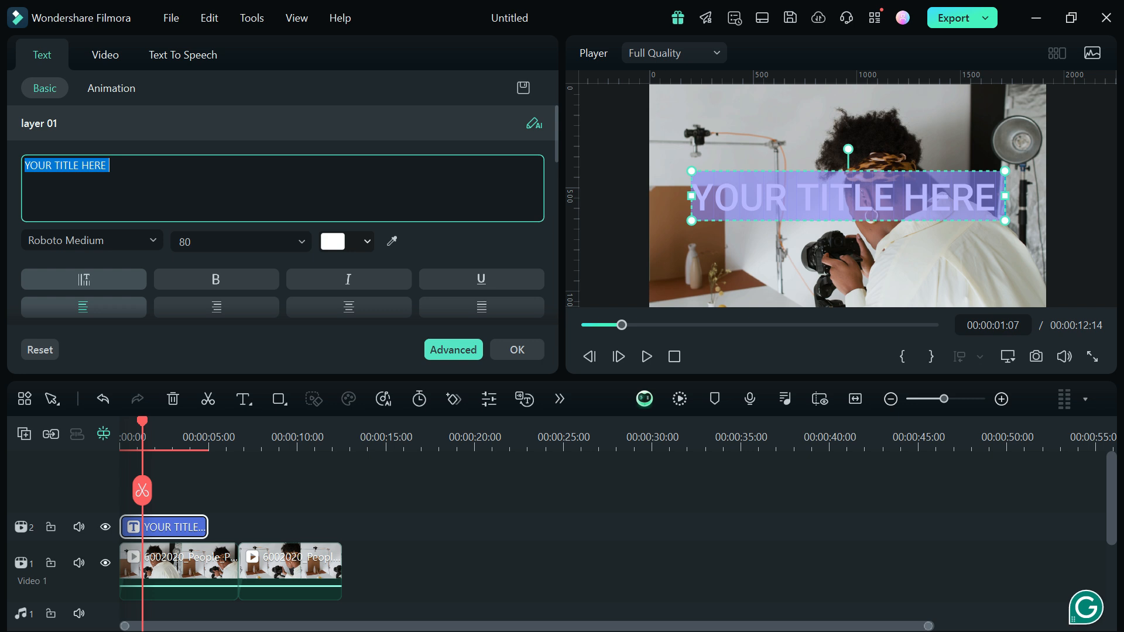
type("HEN")
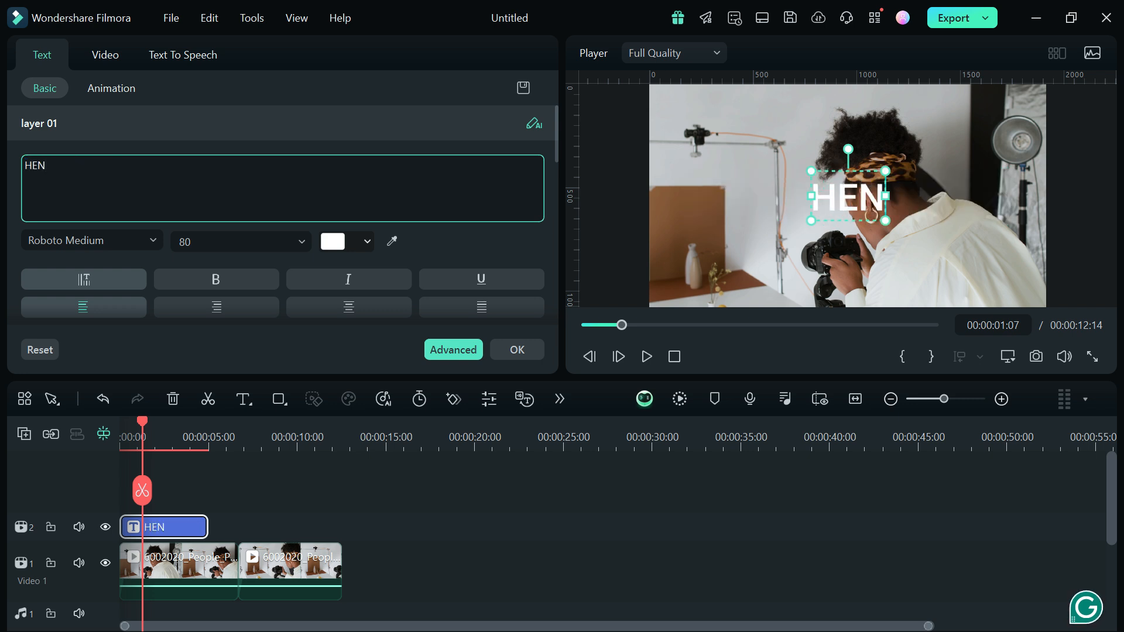
type("RY MEDI")
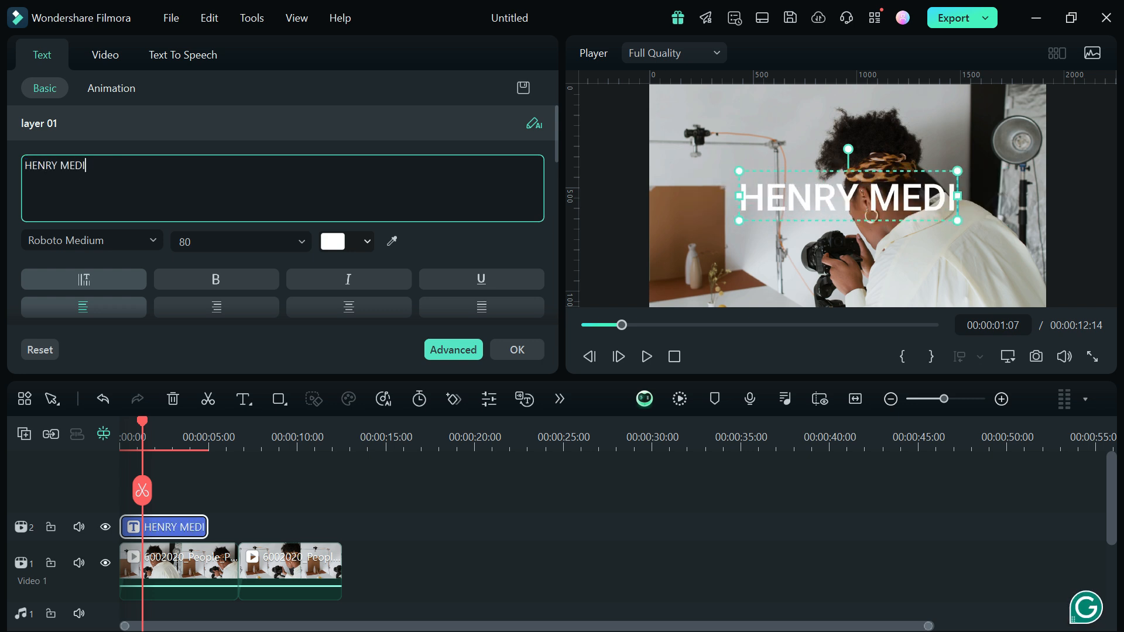
type("A")
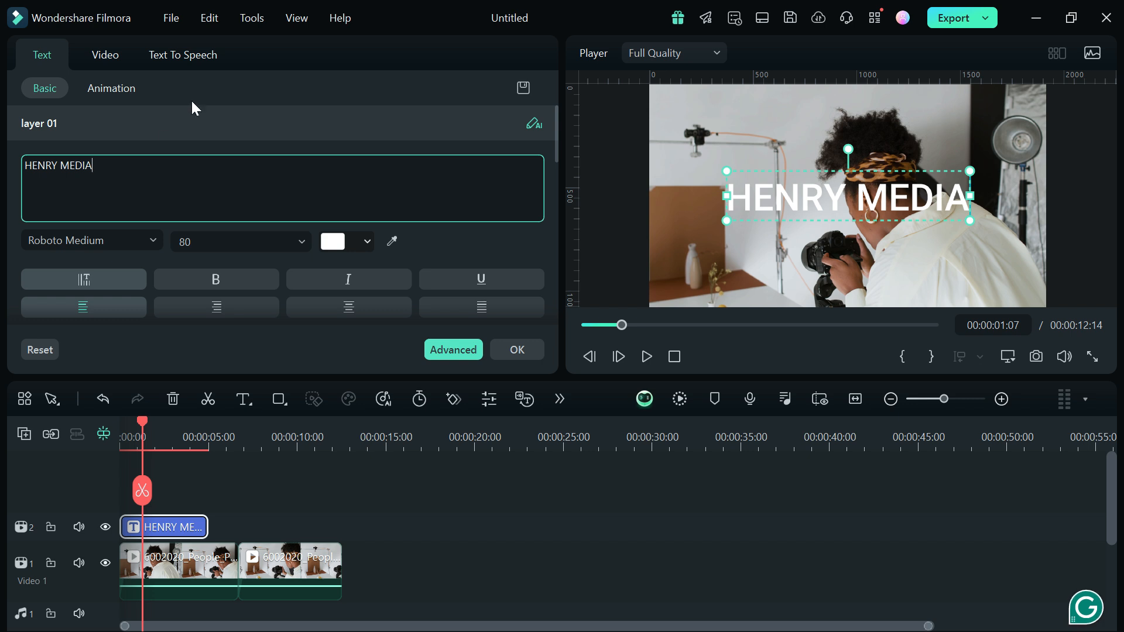
Try black as the title's text colour and return it to white
left_click(367, 241)
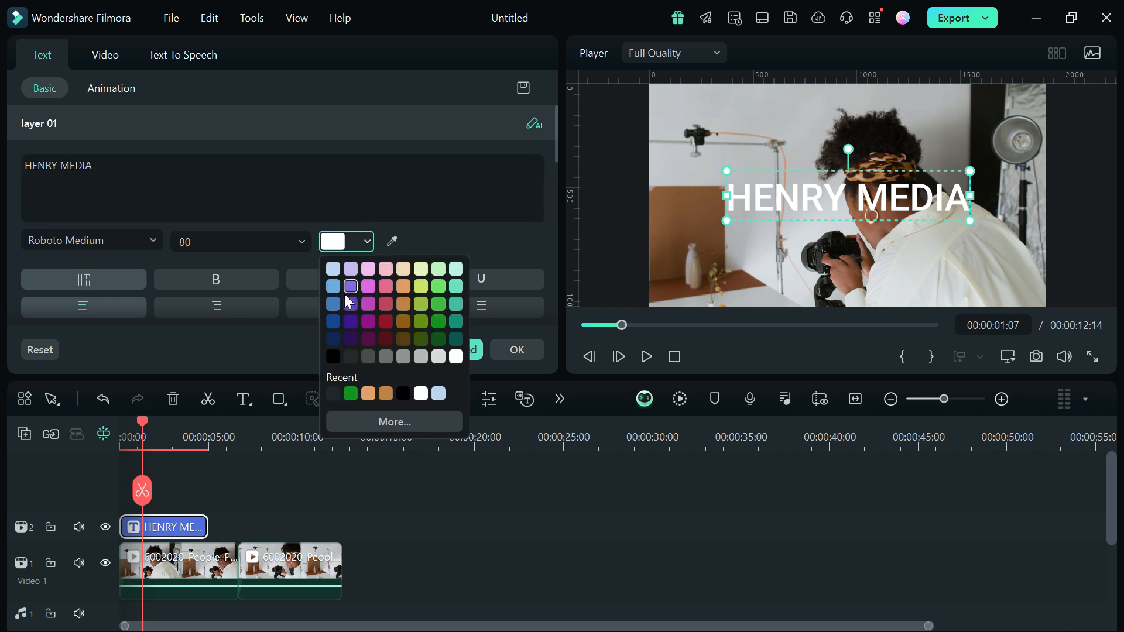
left_click(333, 356)
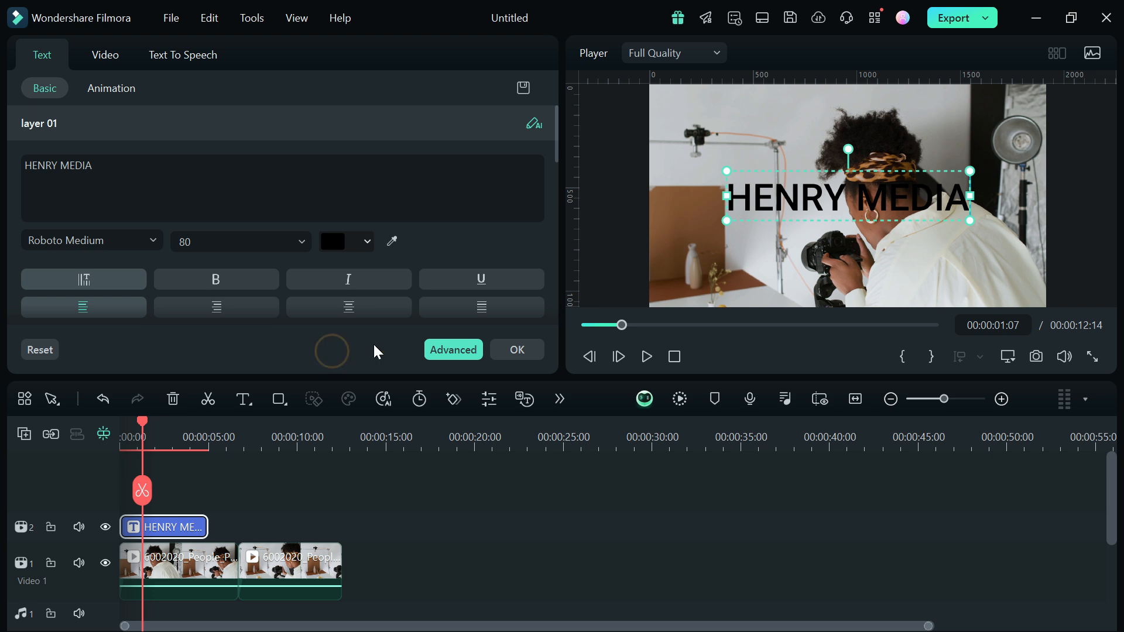
left_click(364, 238)
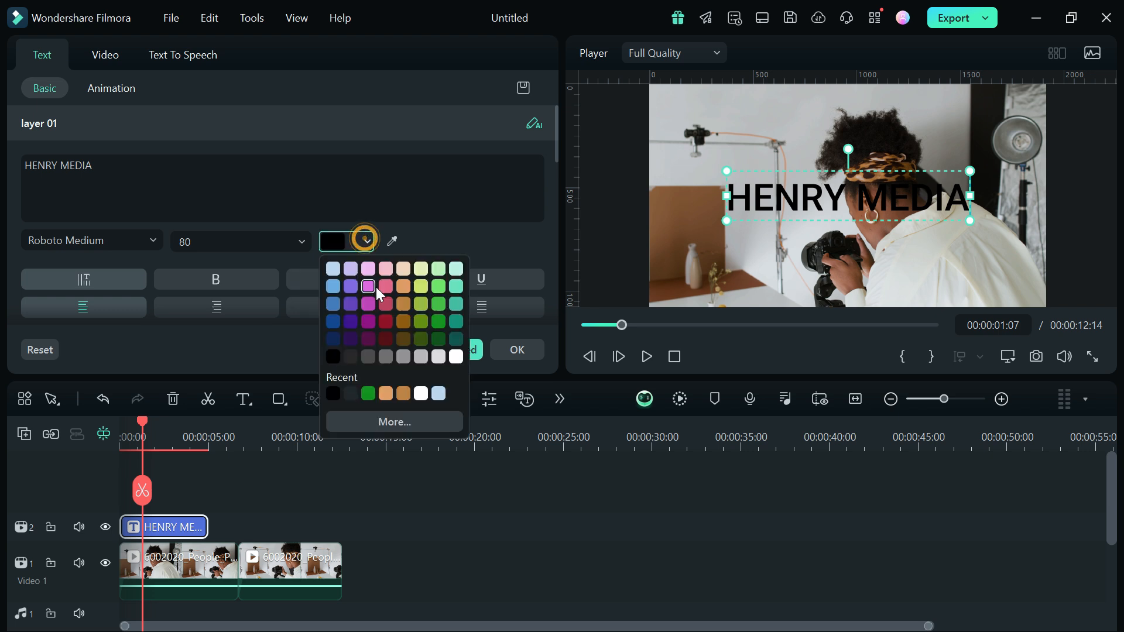
left_click(456, 356)
Try the gold and the blue-outlined yellow text presets on the title, apply the thin red outline preset and confirm
scroll(212, 266, "down", 1)
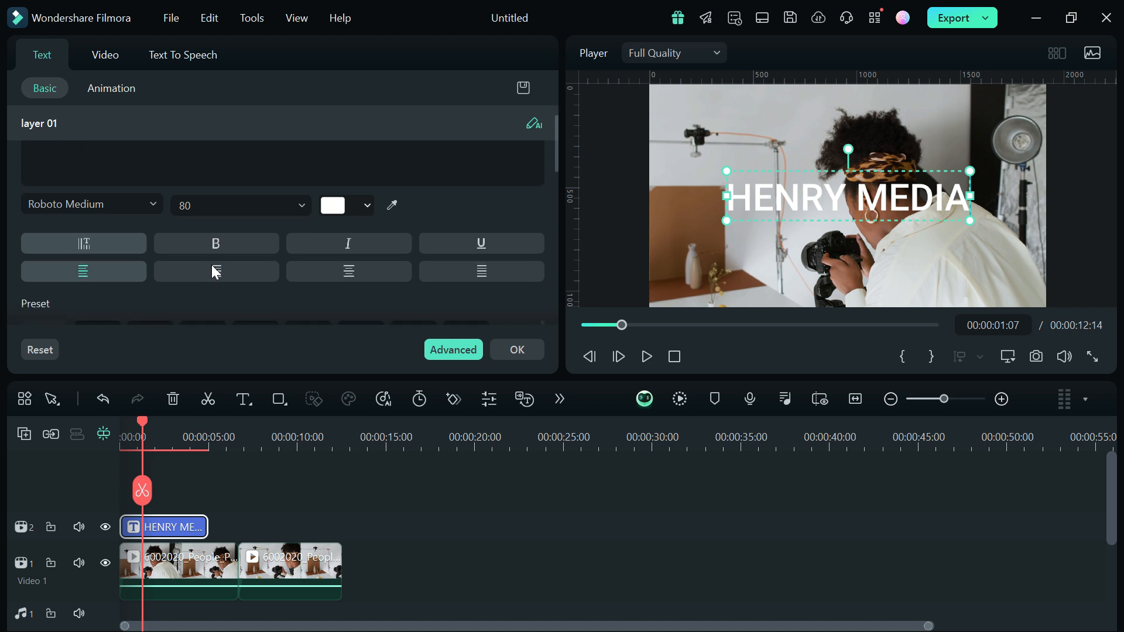
scroll(211, 265, "down", 1)
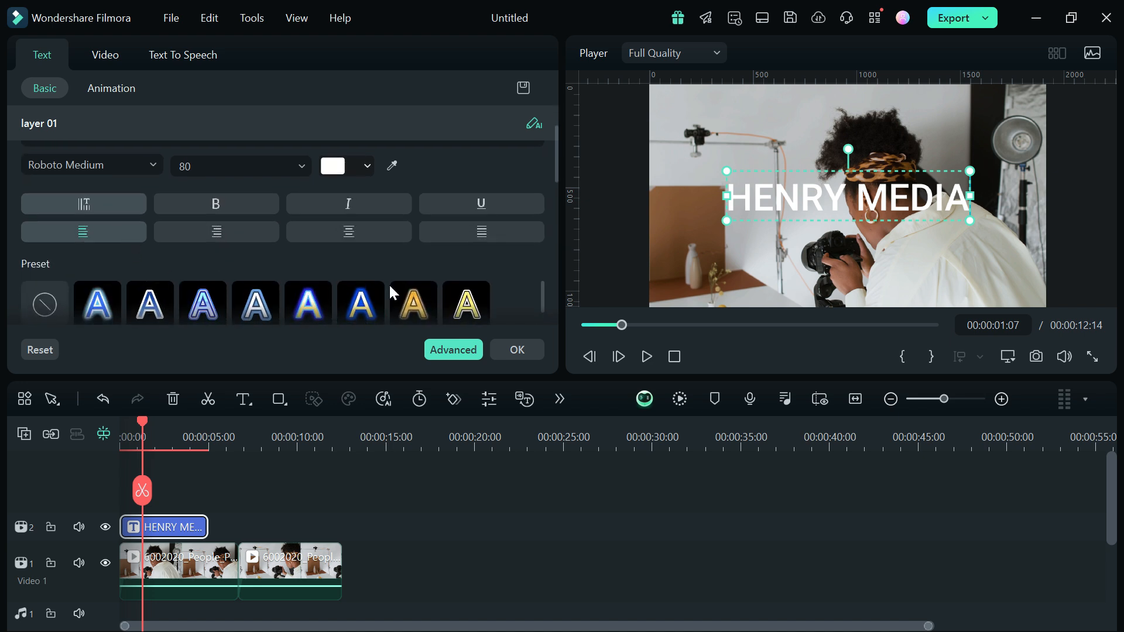
left_click(424, 299)
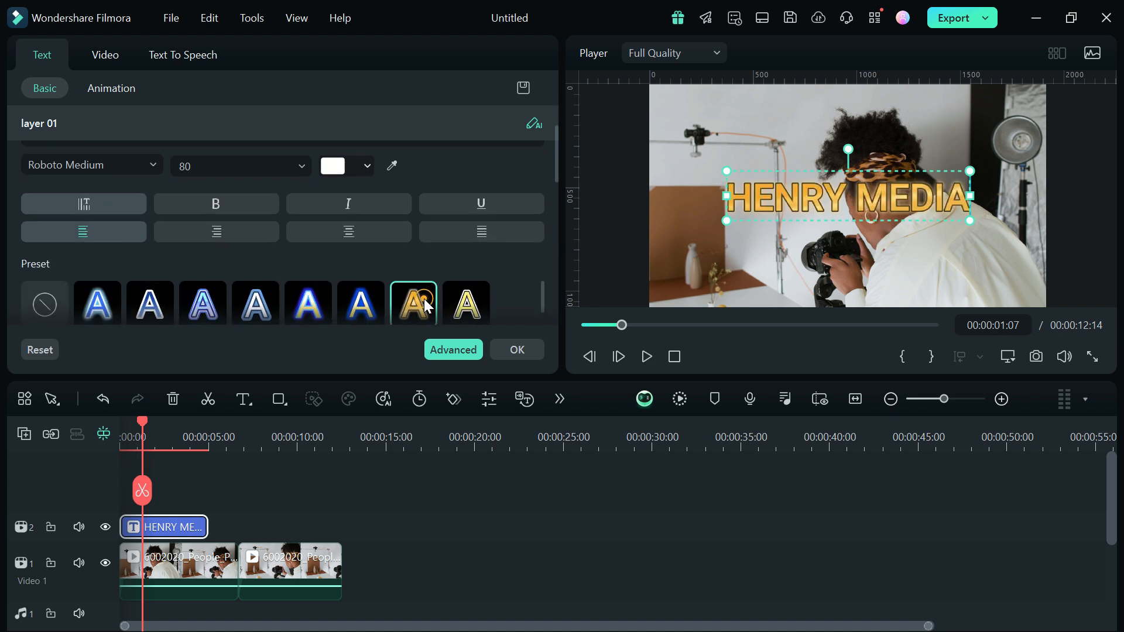
left_click(289, 297)
scroll(404, 296, "down", 2)
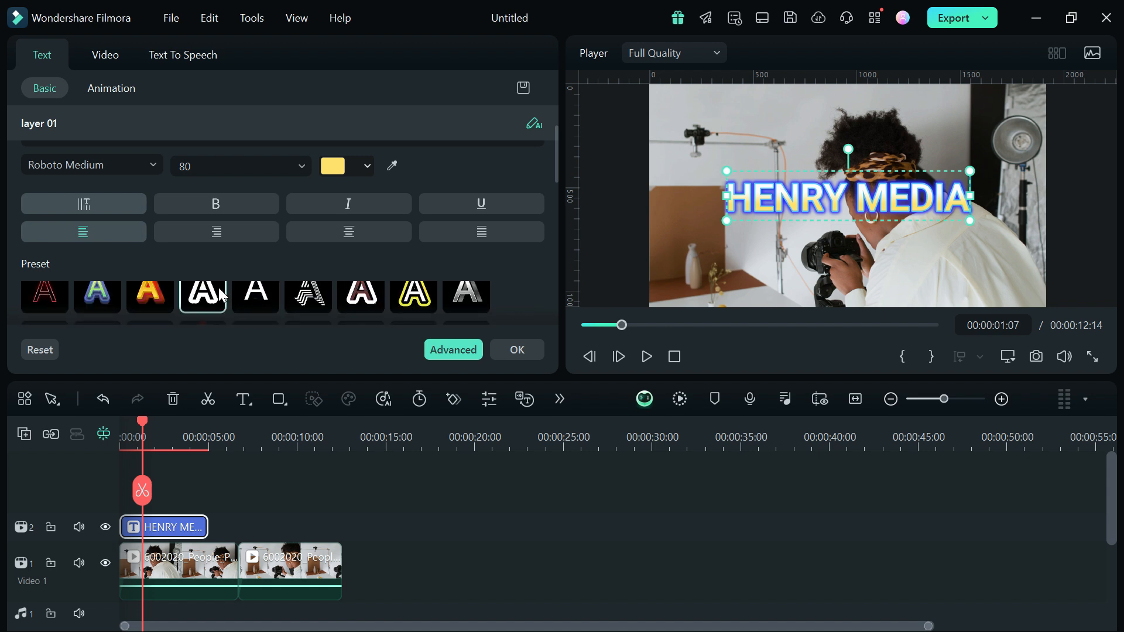
left_click(37, 288)
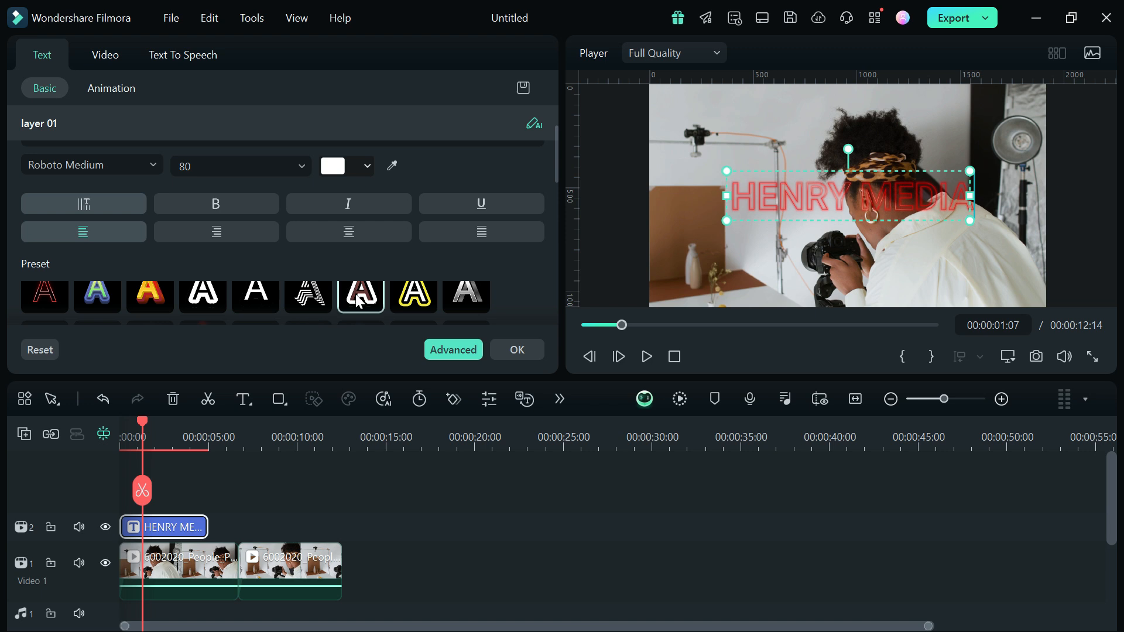
left_click(517, 351)
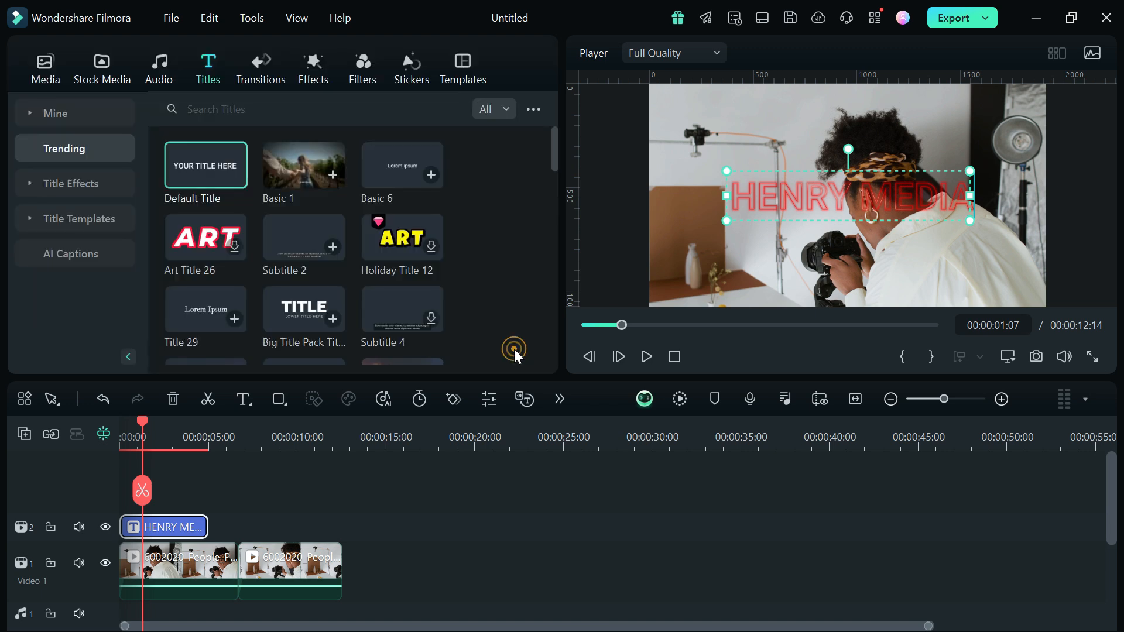
Try a Typewriter In animation on the HENRY MEDIA title, choose the Random one instead and confirm the settings
double_click(167, 533)
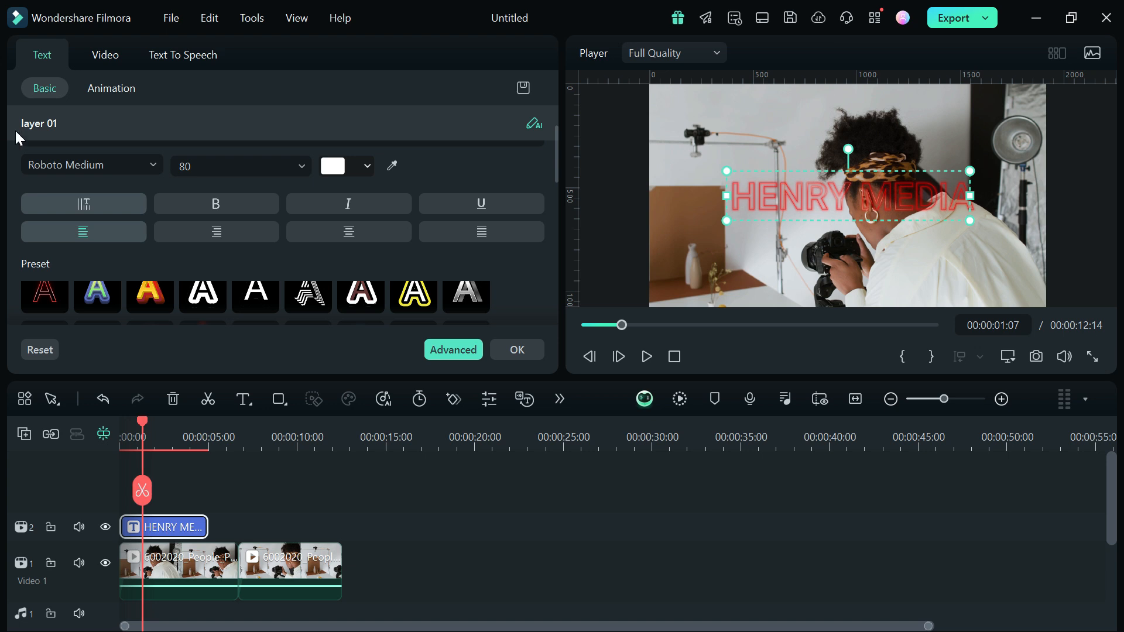
left_click(121, 89)
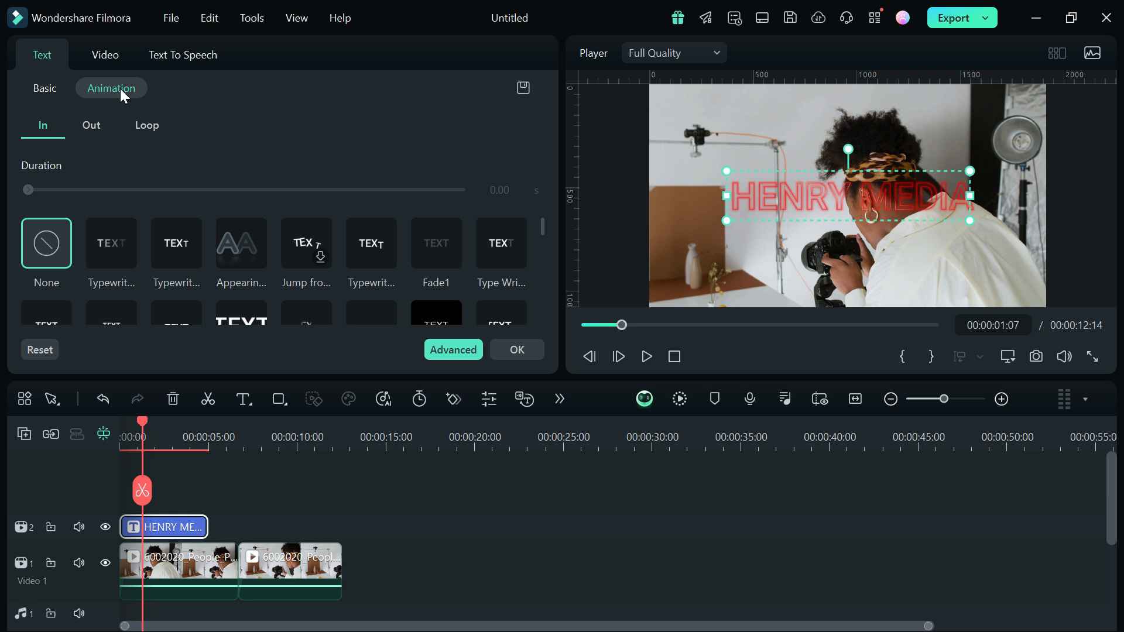
left_click(164, 263)
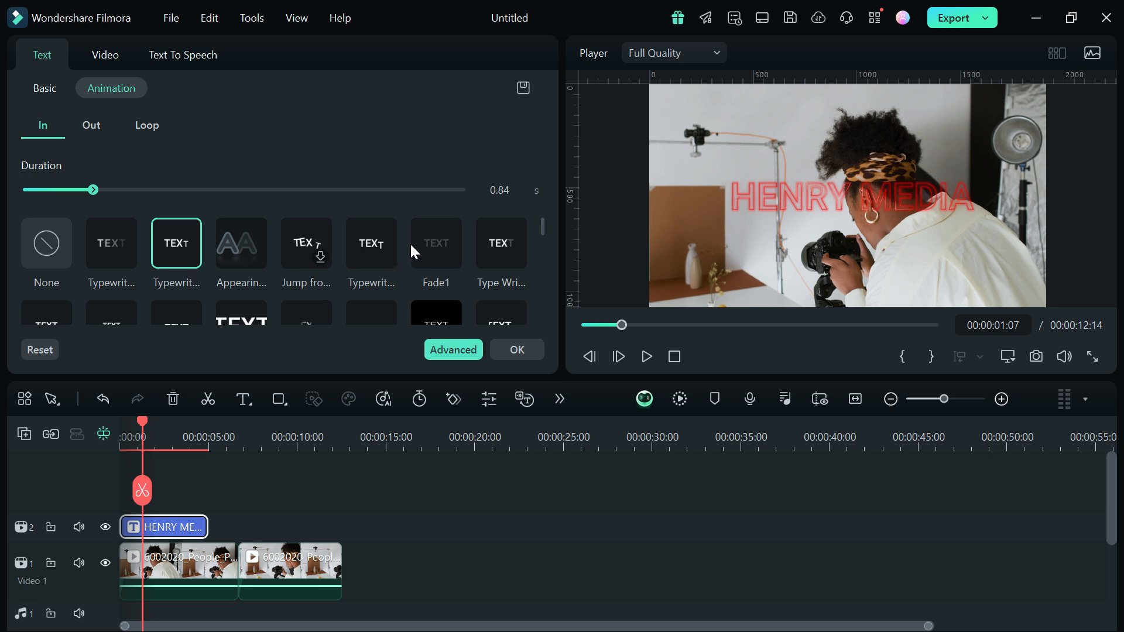
left_click(391, 247)
scroll(489, 245, "down", 5)
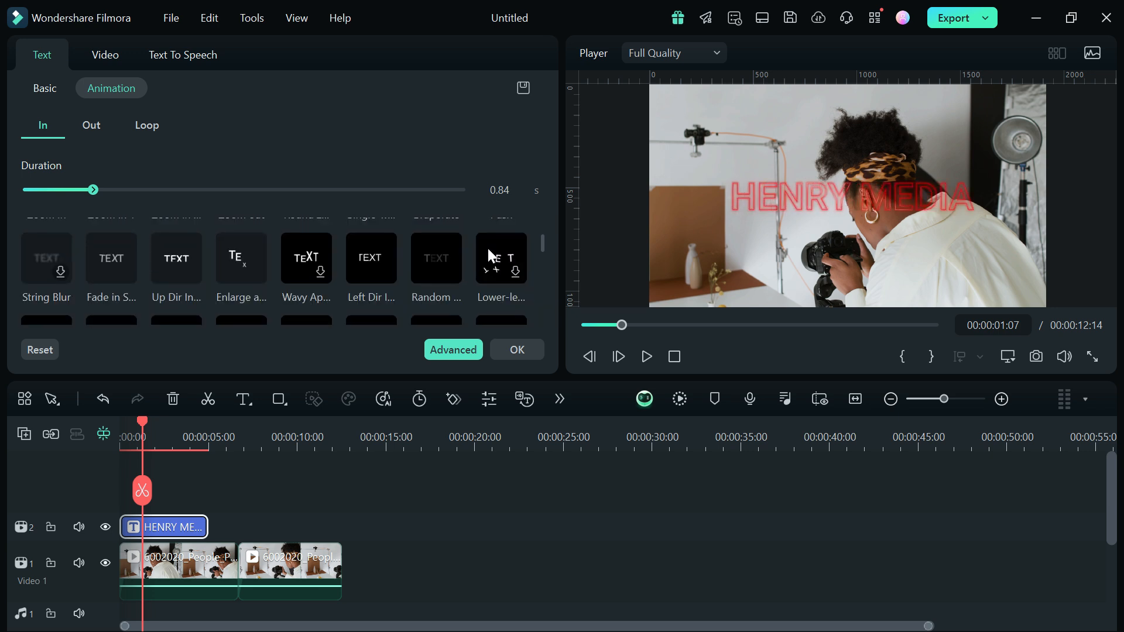
left_click(450, 253)
left_click(502, 349)
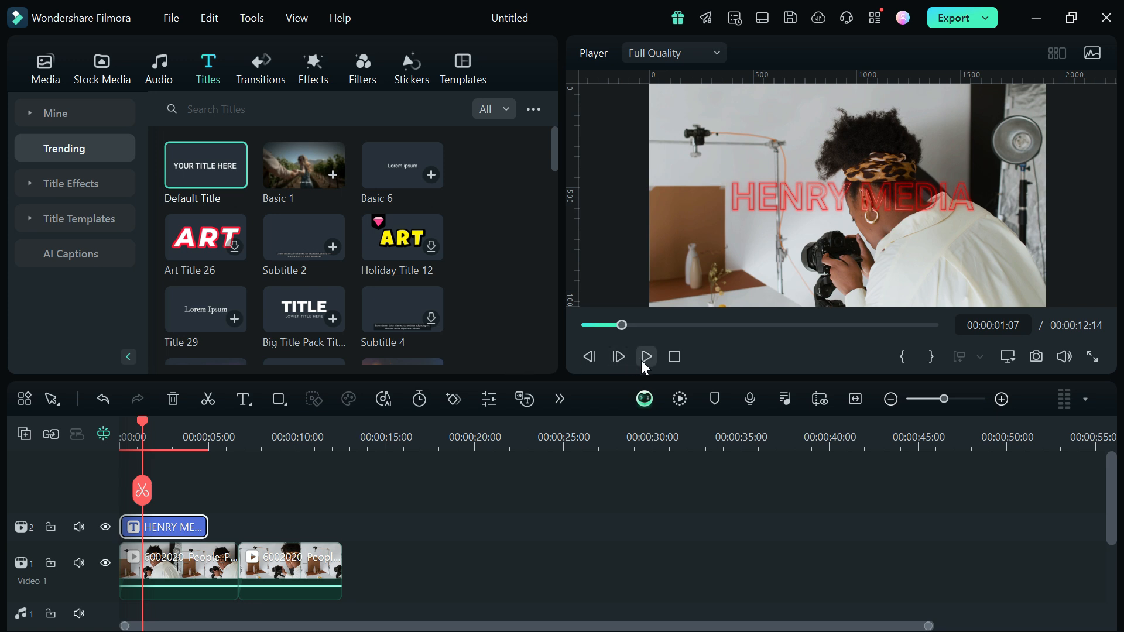
Play the timeline from the beginning to check the animated title, pausing at 00:00:03:21 and 00:00:06:03
left_click(671, 364)
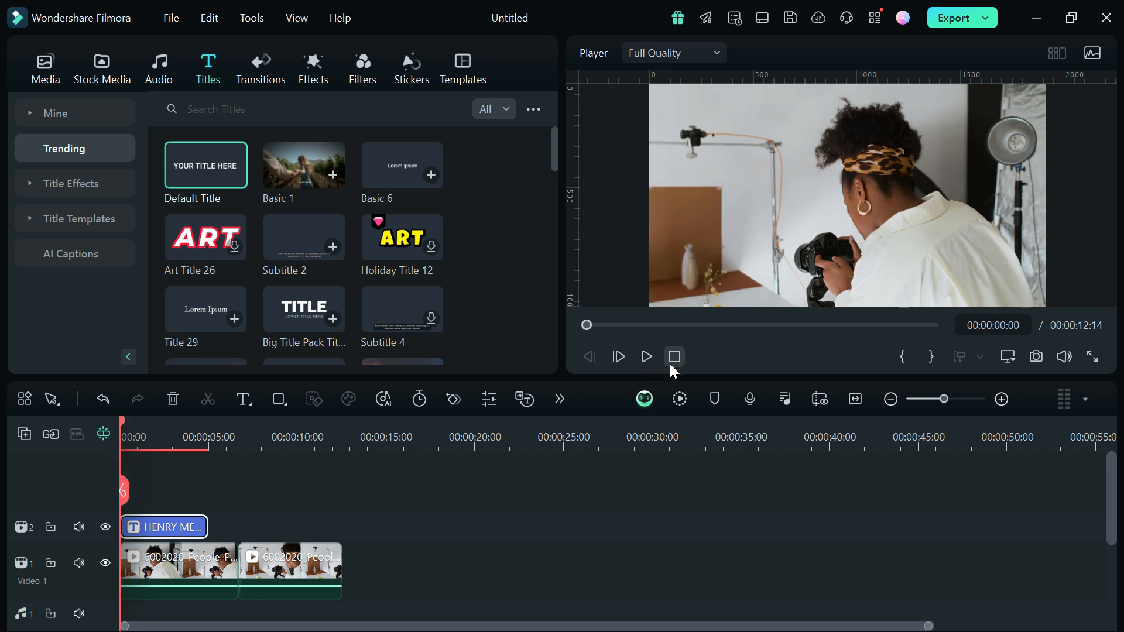
key("space")
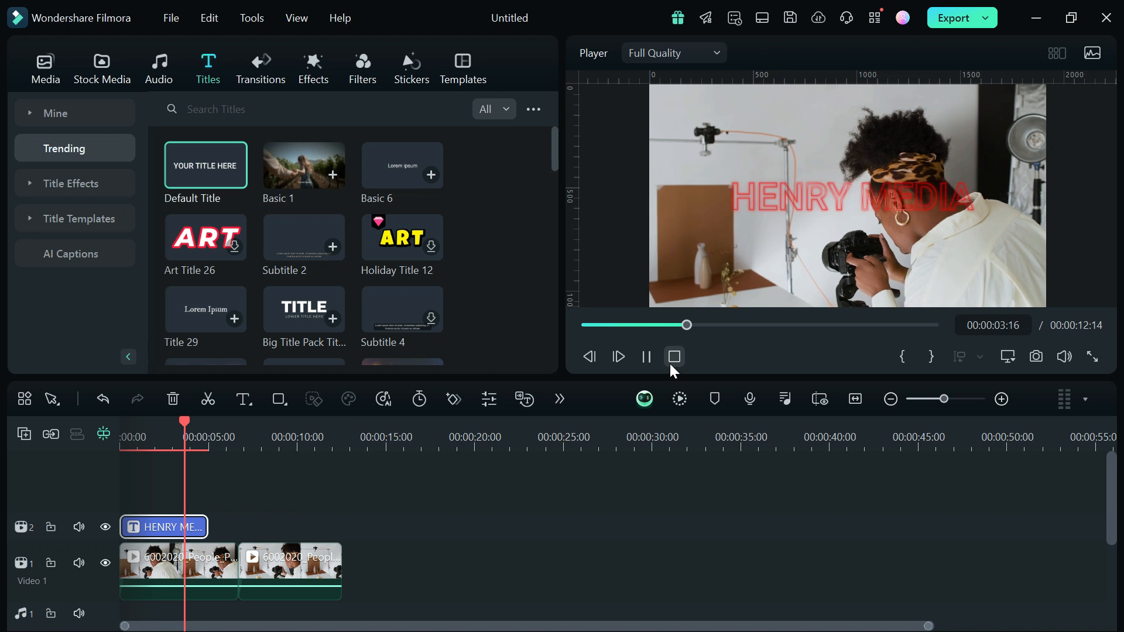
key("space")
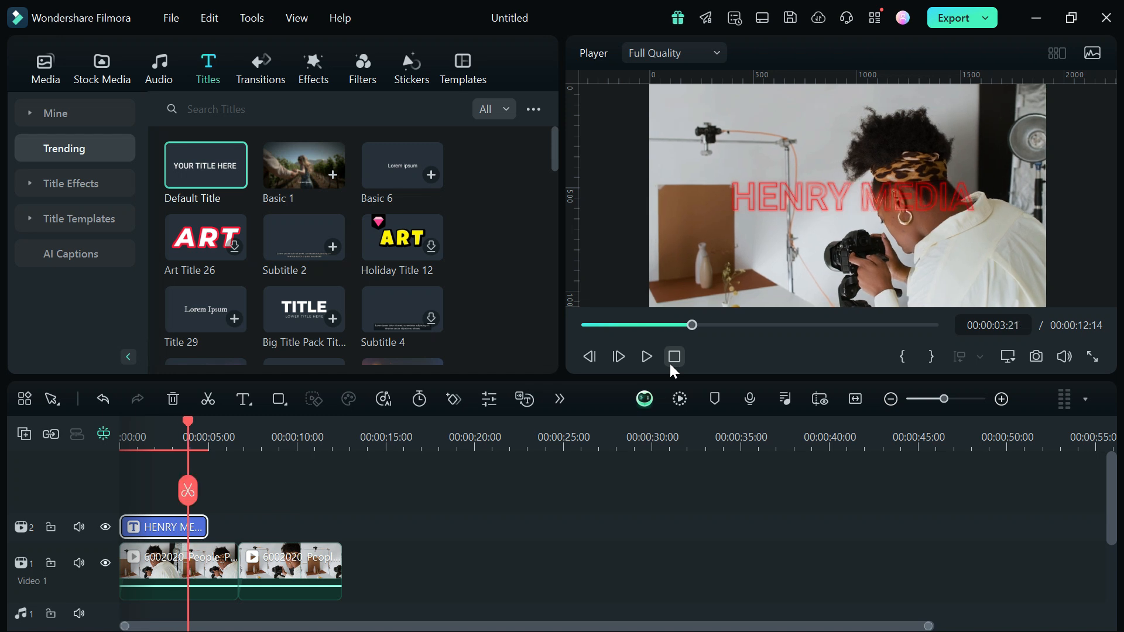
key("space")
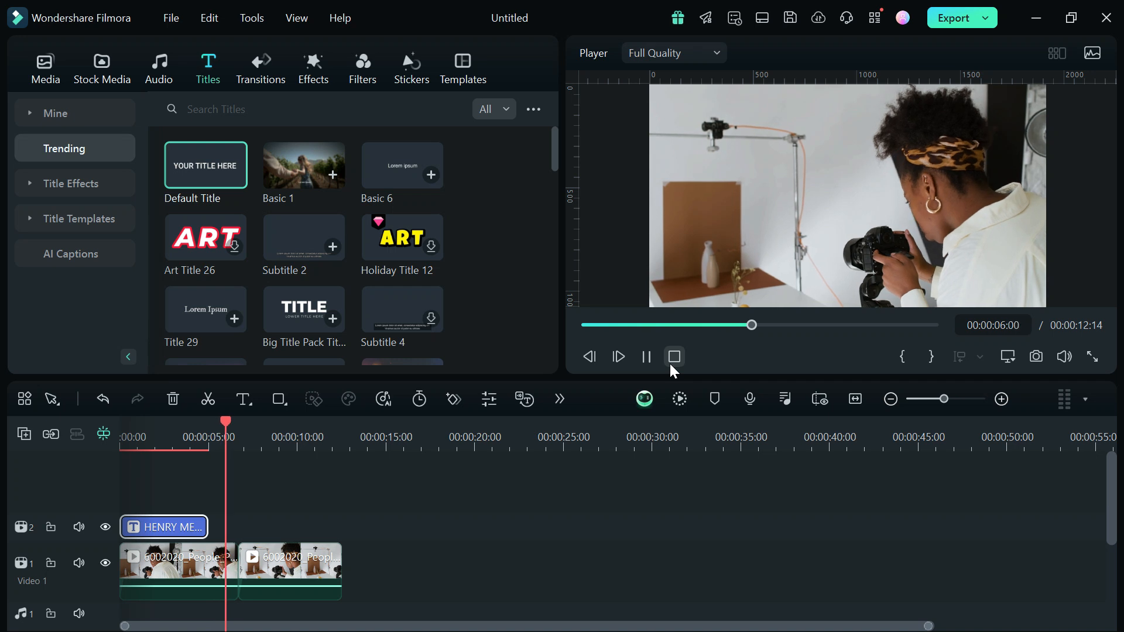
key("space")
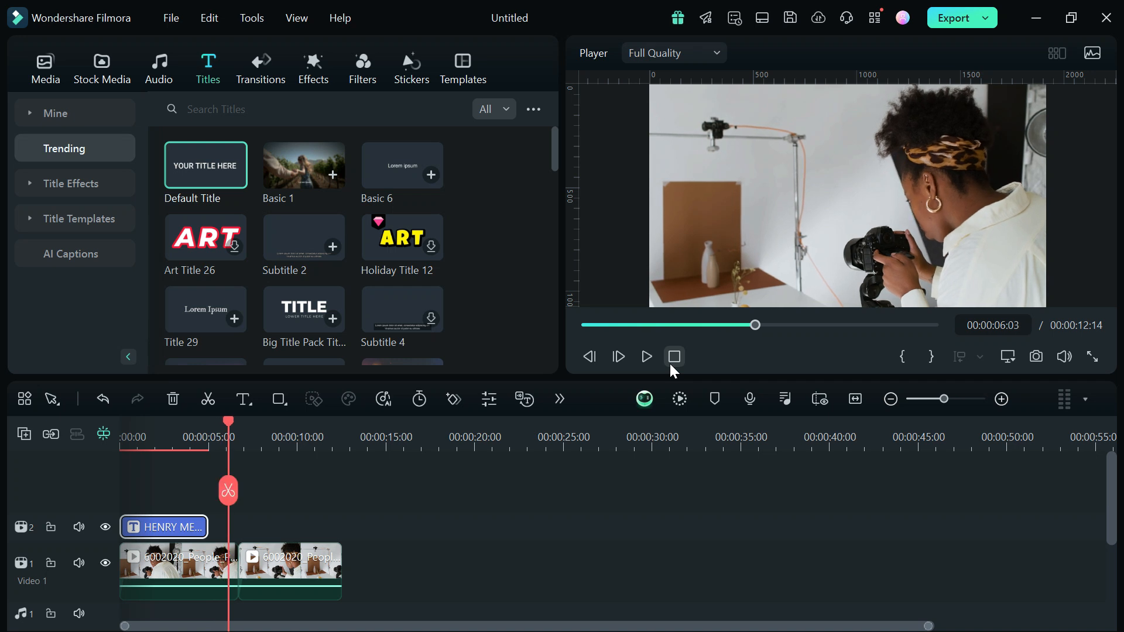
Pick Dissolve 03 among the trending transitions and play across the cut between the two clips, pausing at 00:00:07:03
left_click(259, 66)
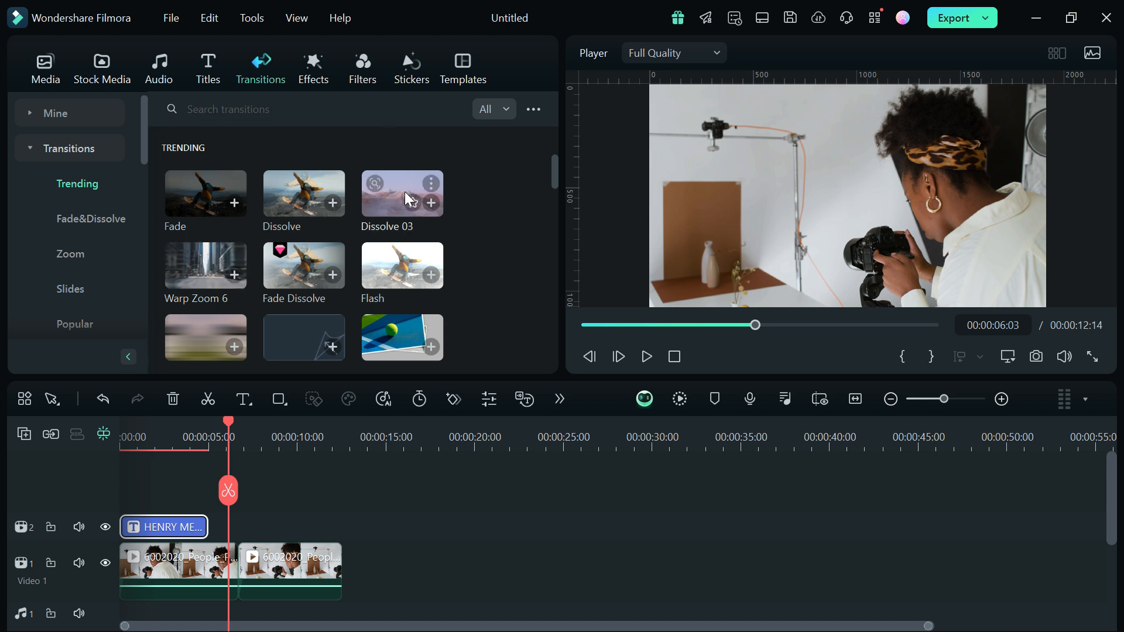
left_click_drag(407, 178, 349, 268)
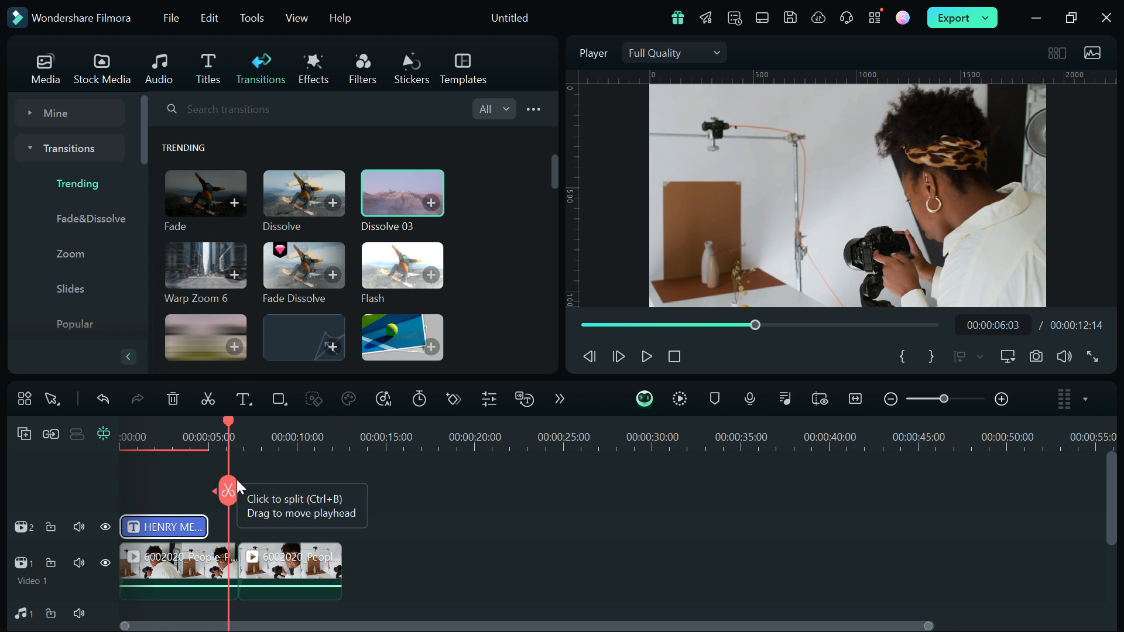
left_click(207, 553)
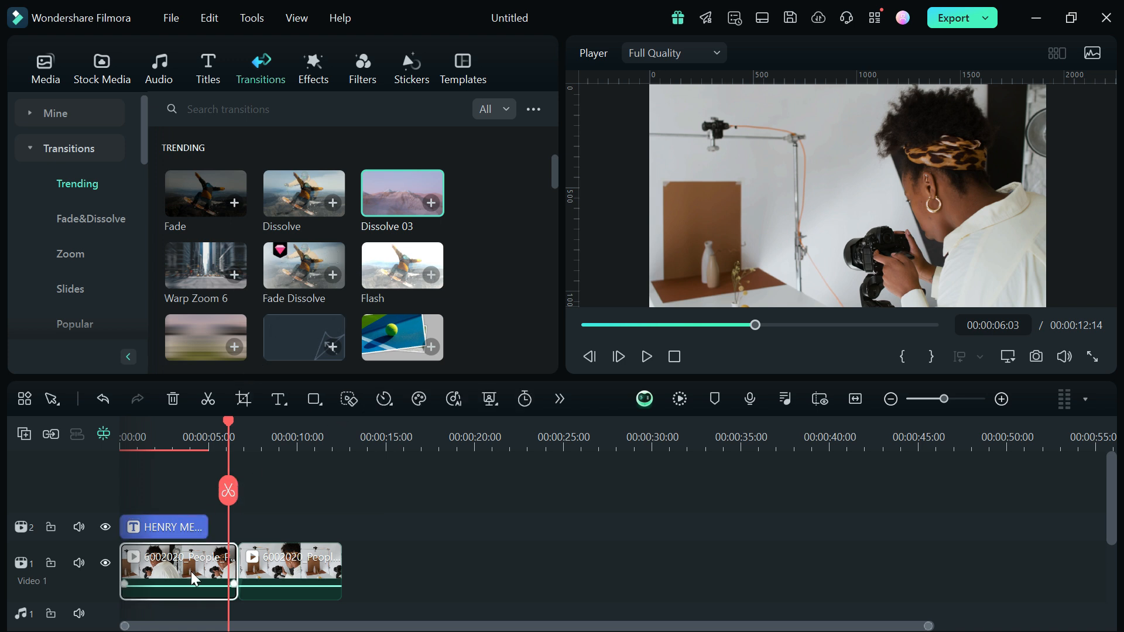
left_click(305, 567)
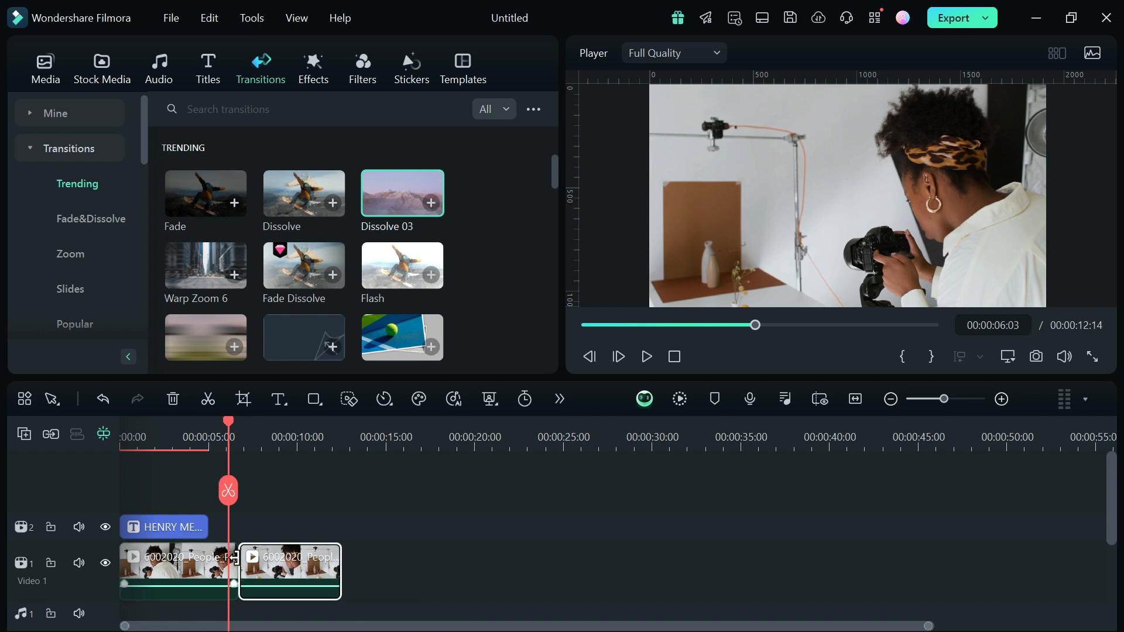
key("space")
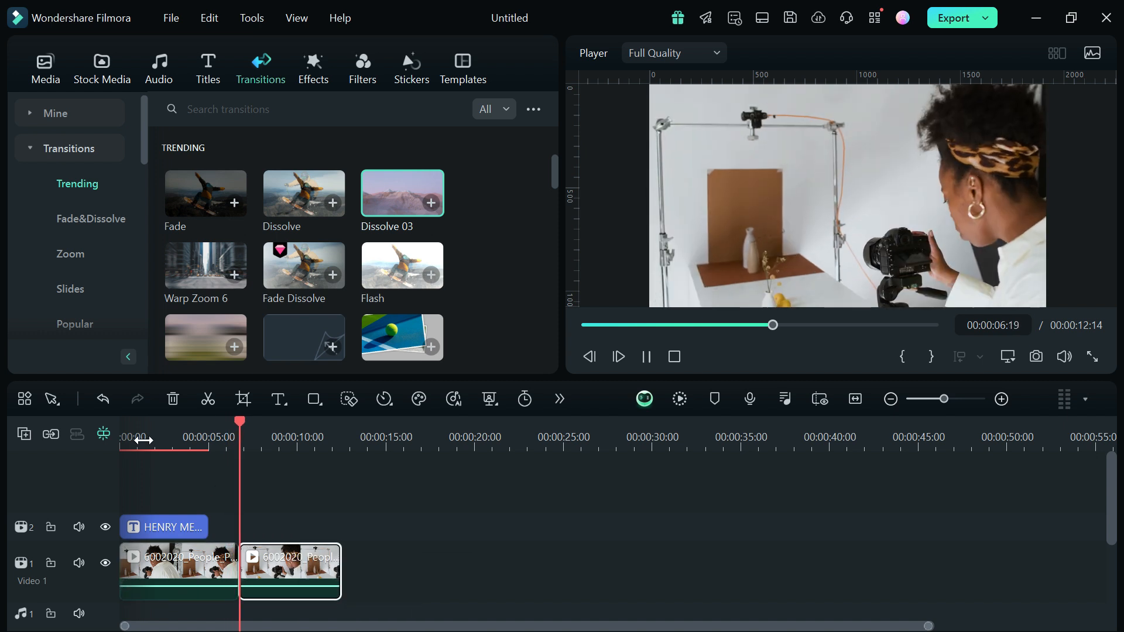
key("space")
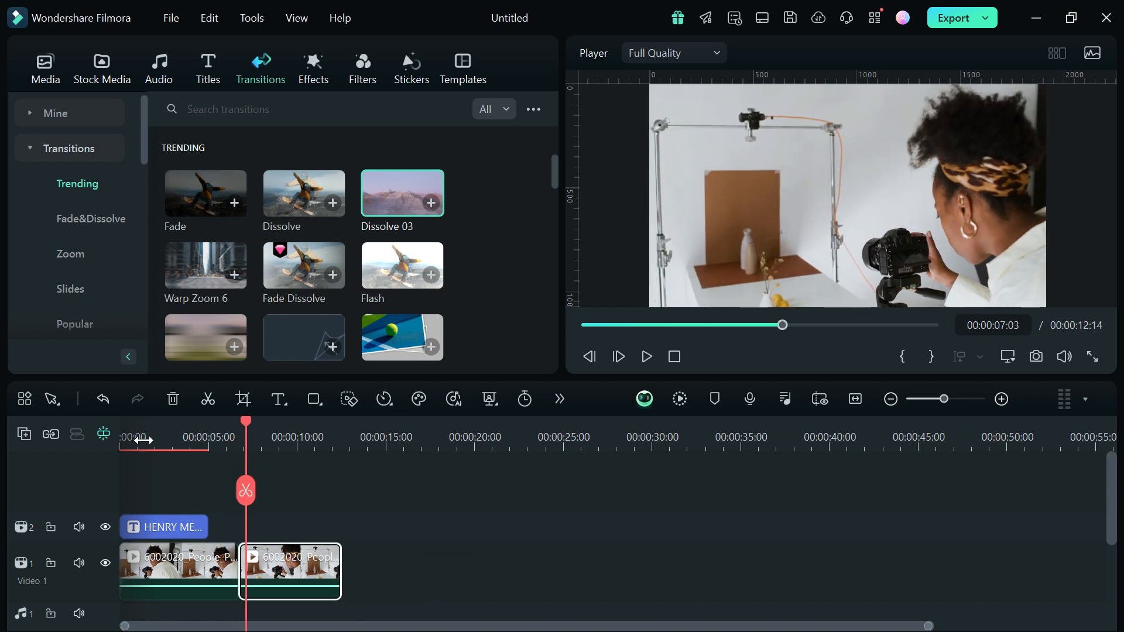
Place the Dissolve 03 transition on the cut between the two clips and play through it from 00:00:04:10
left_click(197, 422)
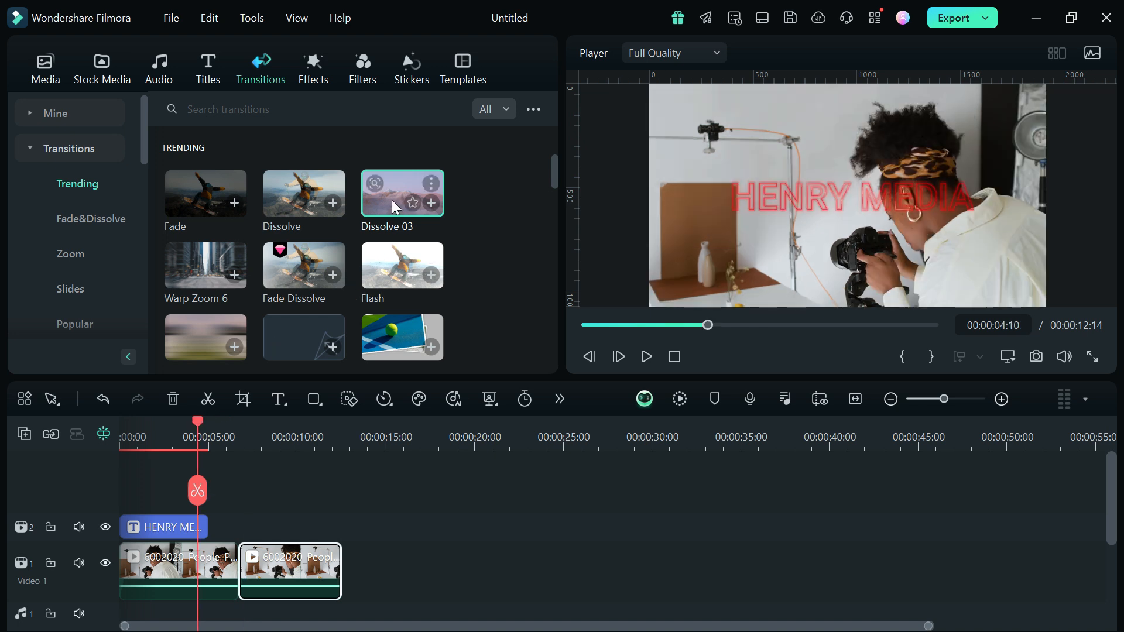
left_click_drag(391, 201, 236, 573)
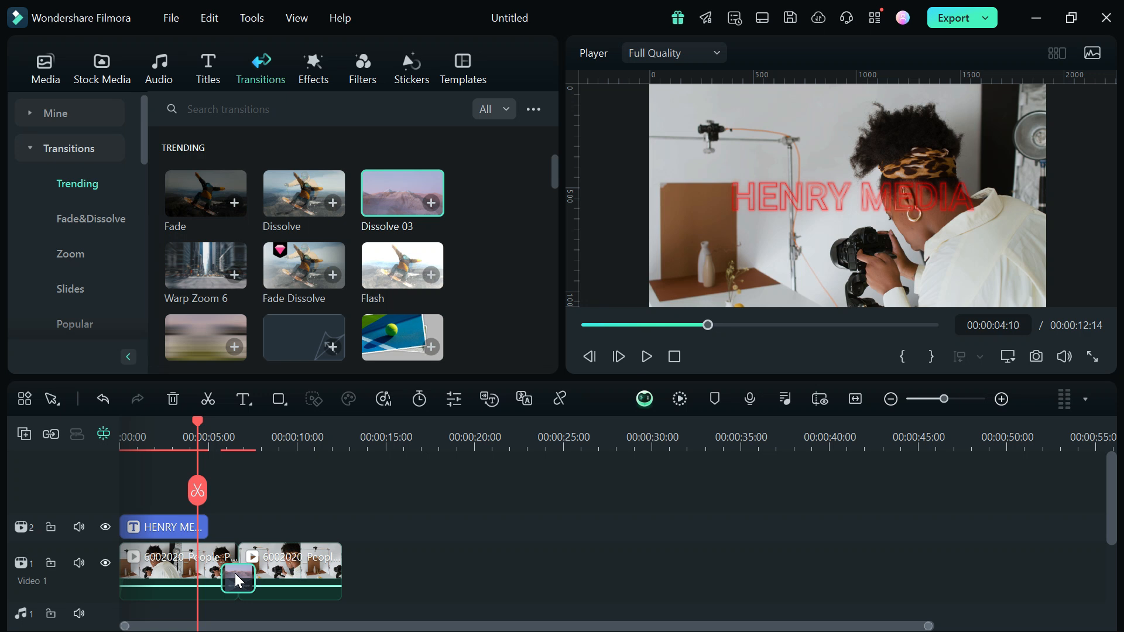
key("space")
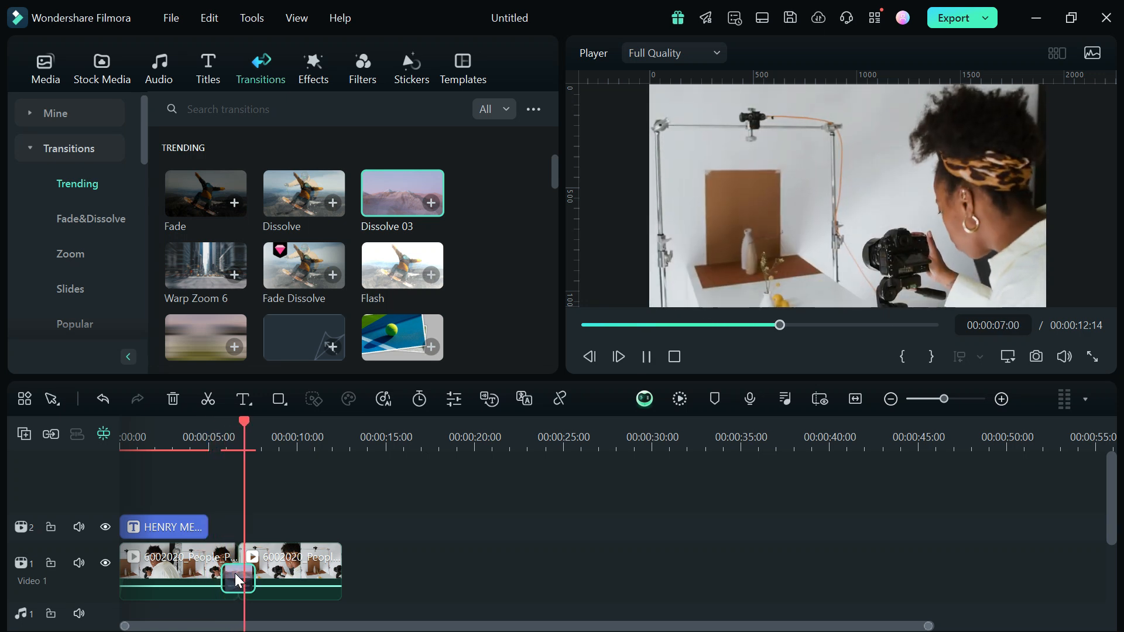
Replace the Dissolve 03 transition between the clips with the trending tennis-themed photo-frame one and play through it from 00:00:05:10
key("space")
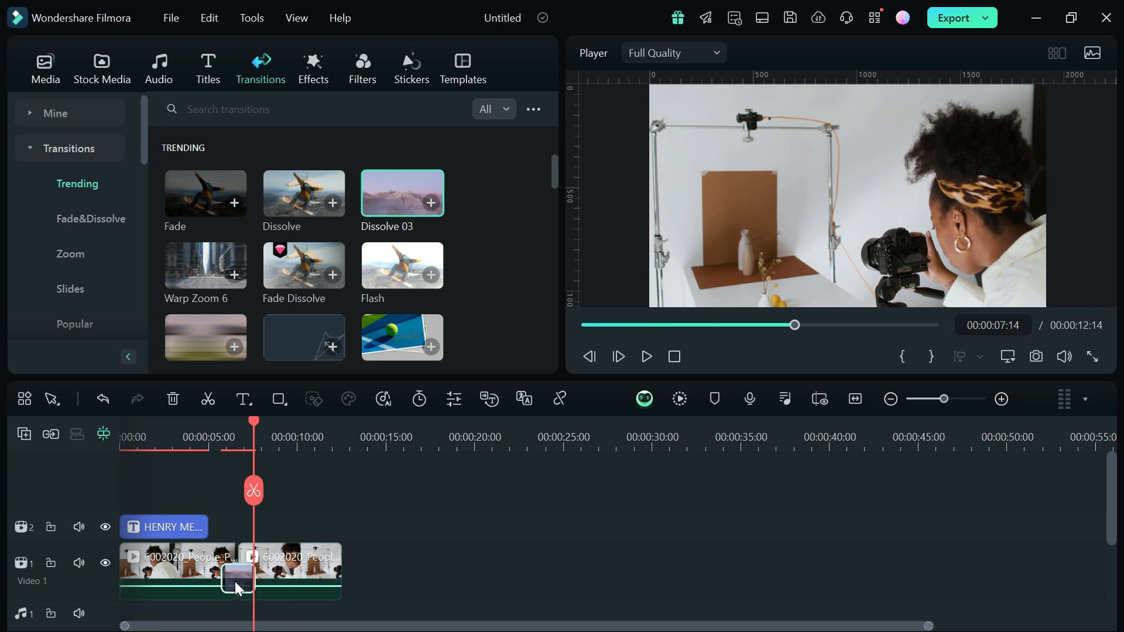
mouse_move(224, 571)
left_mouse_down()
mouse_move(143, 559)
mouse_move(223, 577)
left_mouse_up()
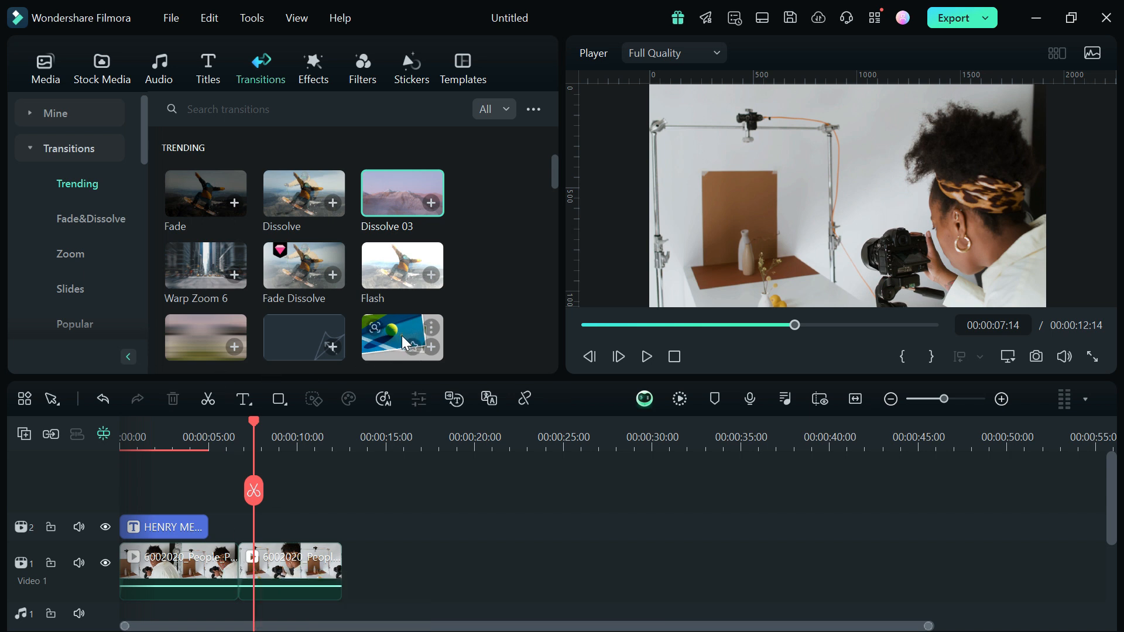
left_click_drag(402, 335, 237, 566)
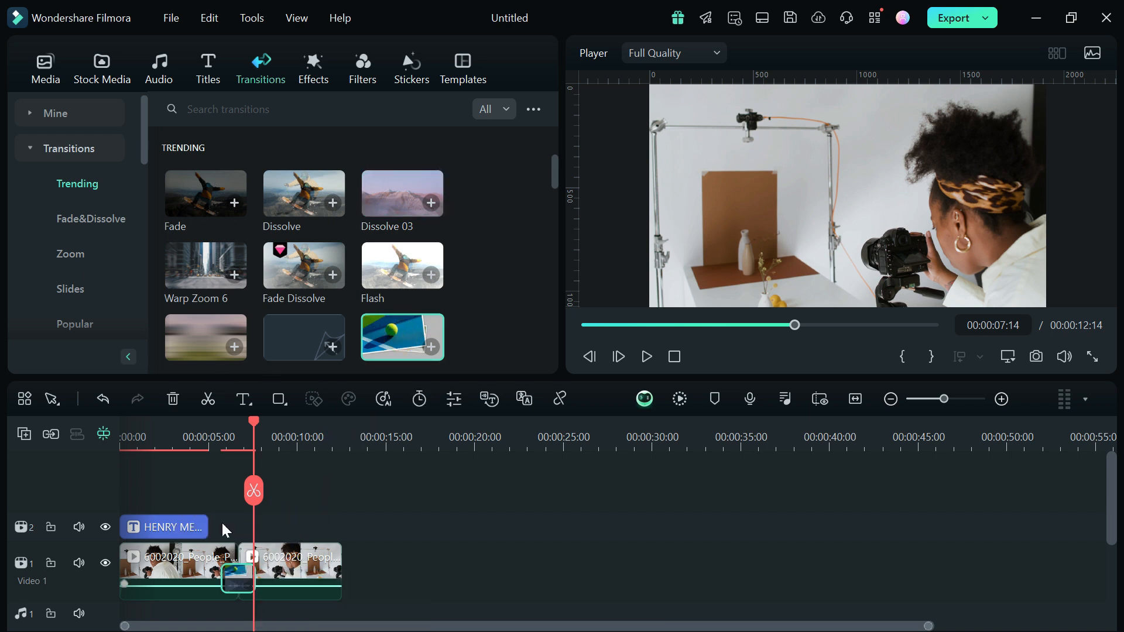
left_click(215, 447)
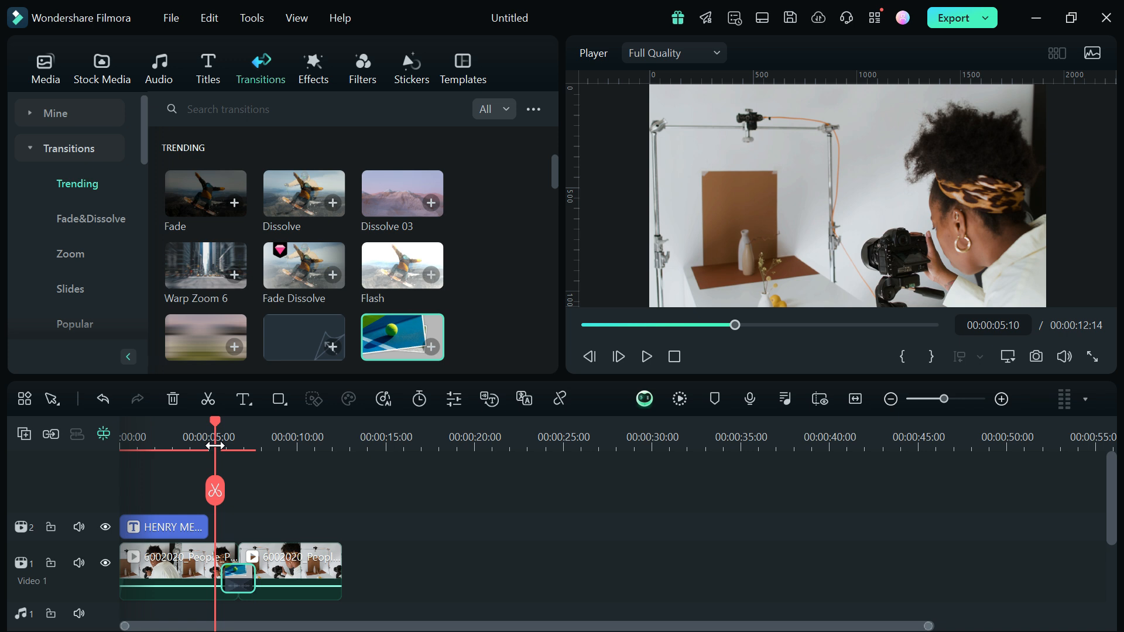
key("space")
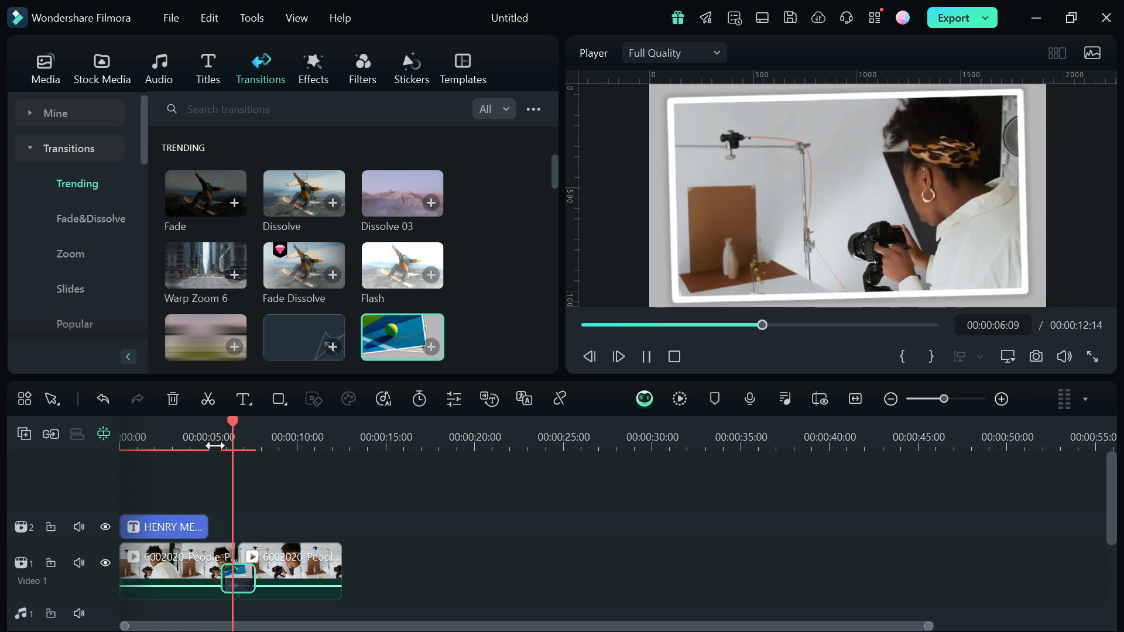
key("space")
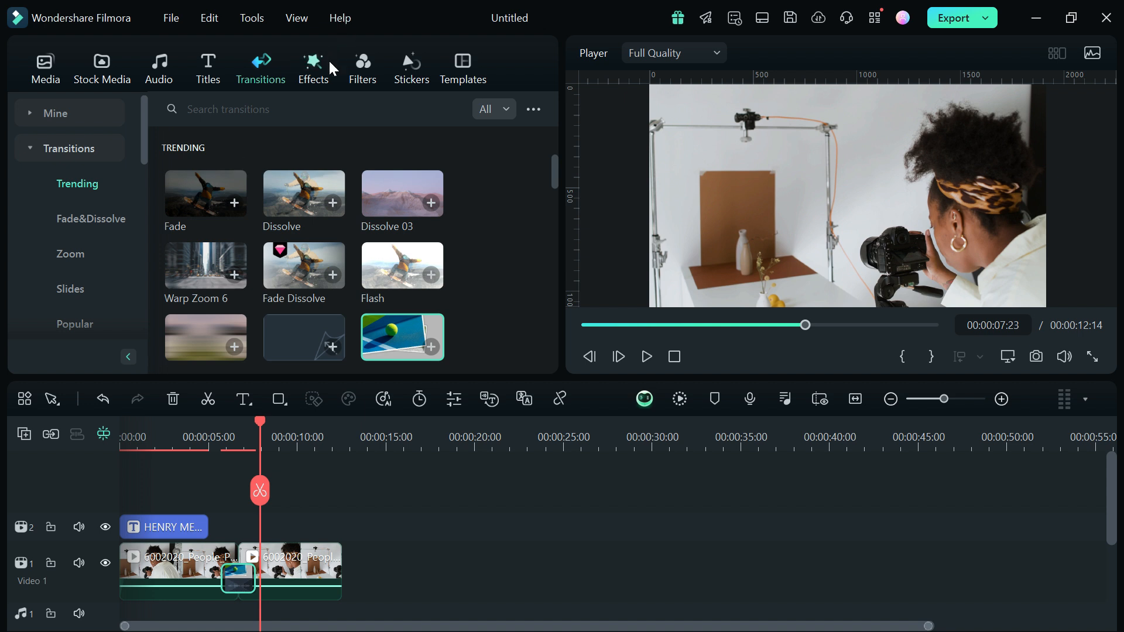
Try the trending Zoom Bounce effect on the track above the second clip and directly on that clip, undoing both placements
left_click(322, 86)
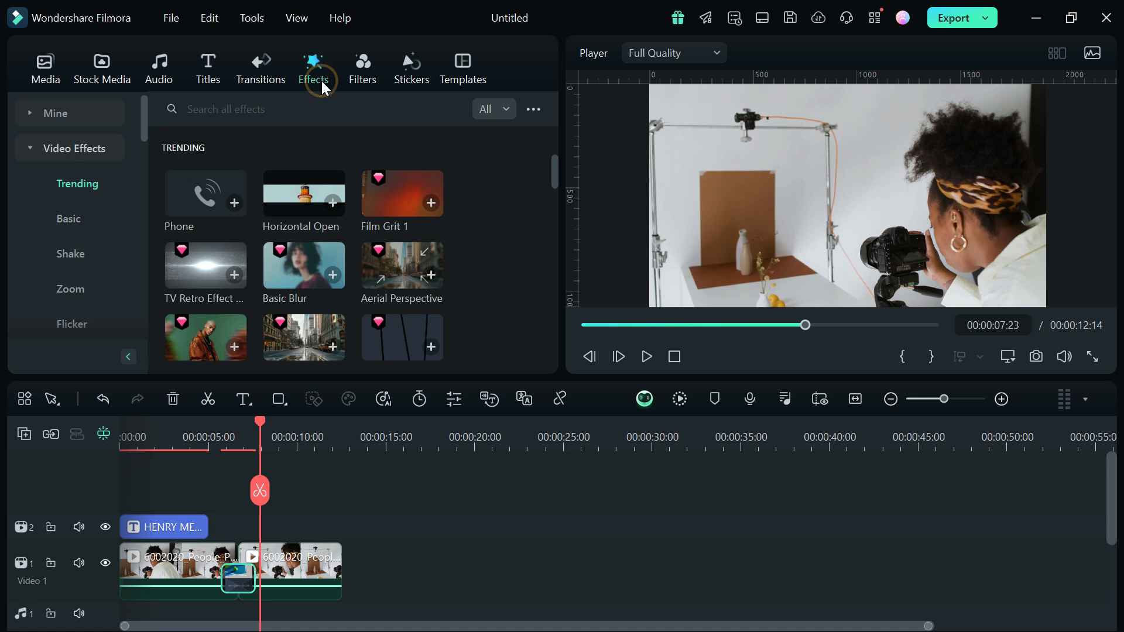
scroll(325, 310, "down", 10)
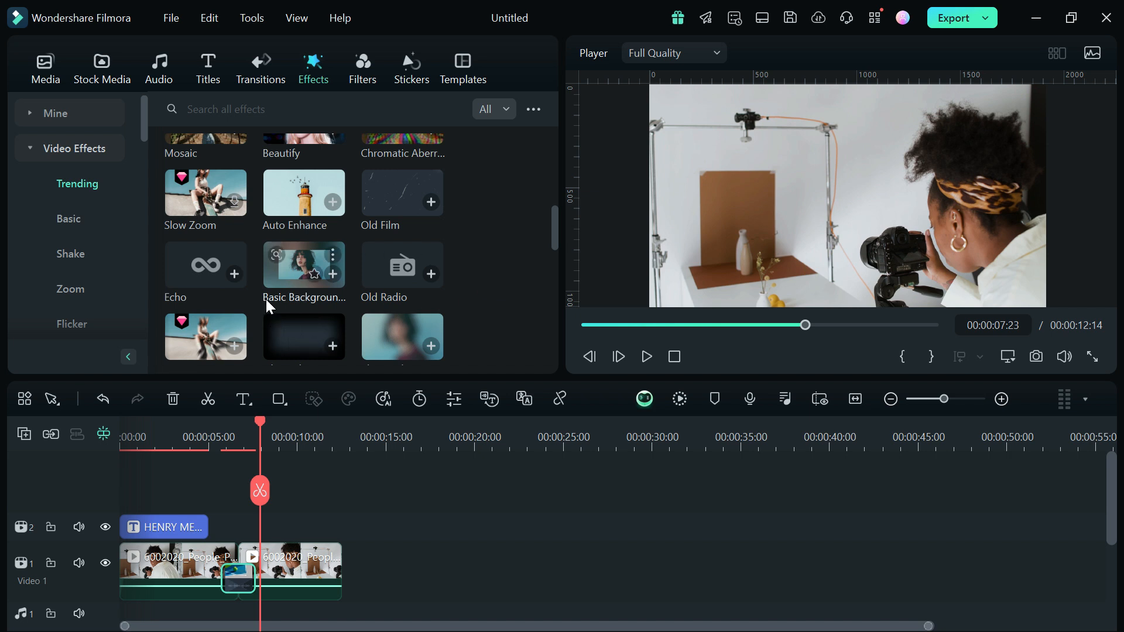
scroll(312, 297, "down", 3)
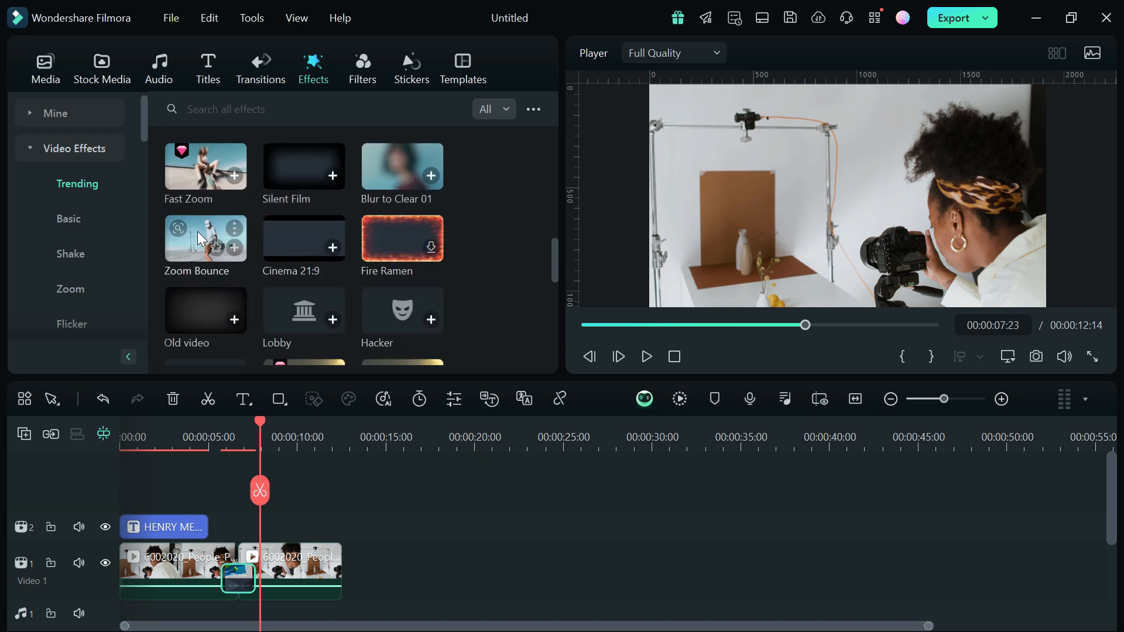
left_click_drag(209, 226, 272, 523)
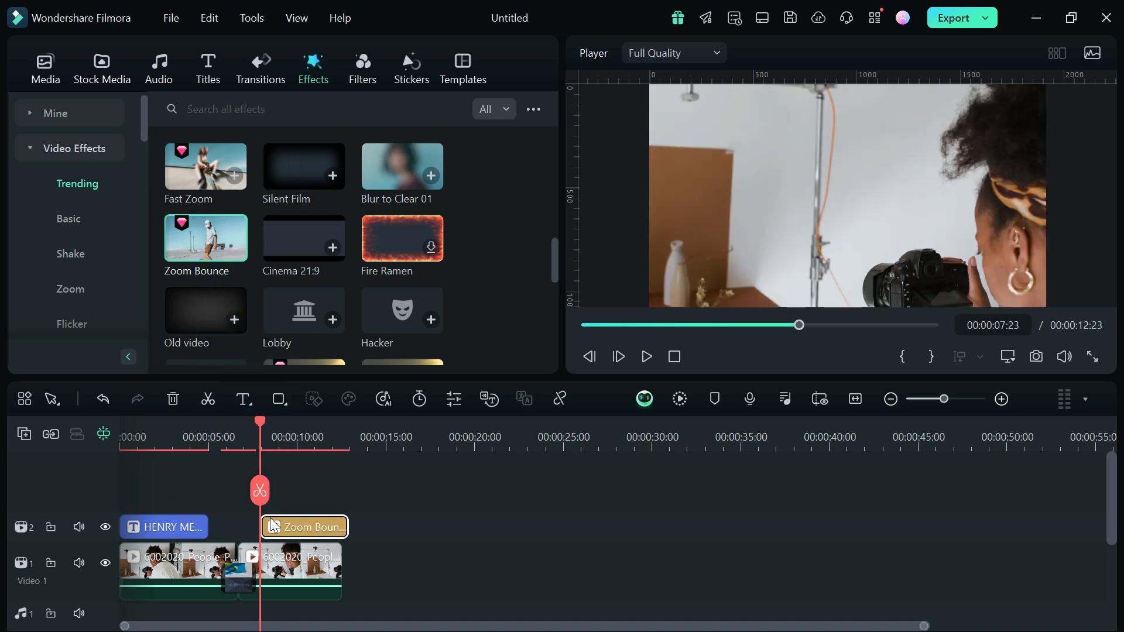
key("ctrl+z")
left_click_drag(206, 237, 265, 581)
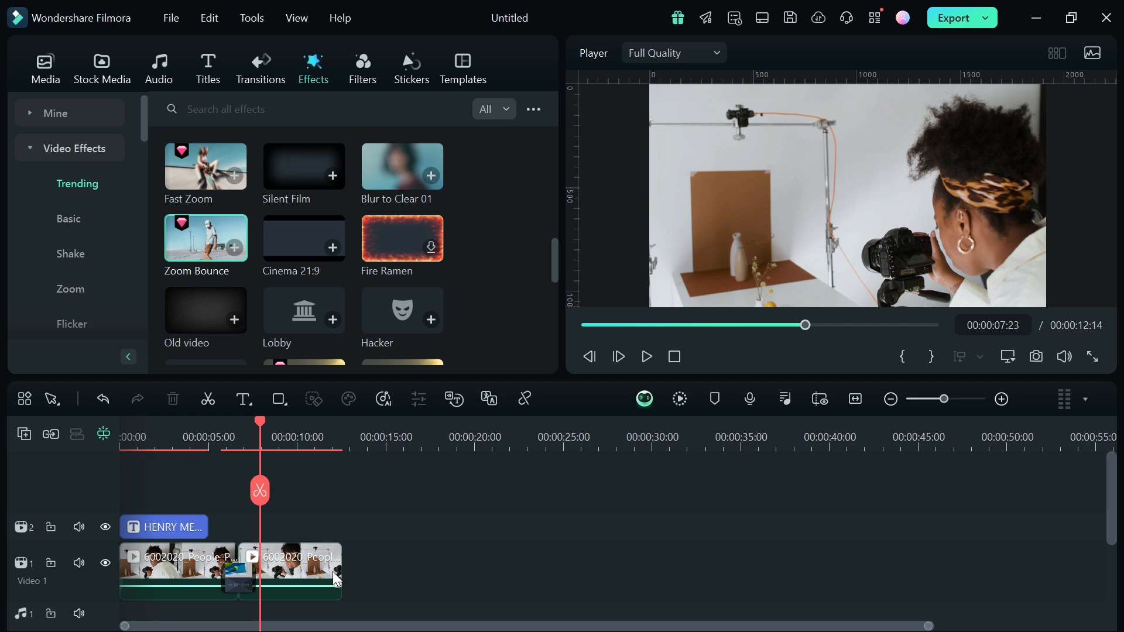
key("ctrl+z")
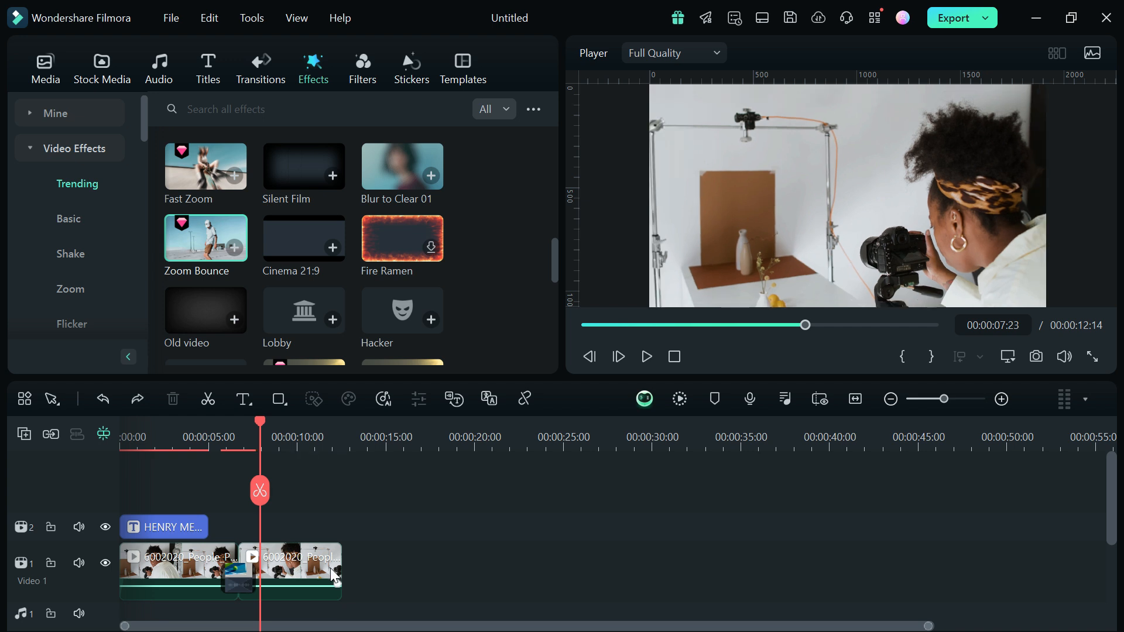
Place a shortened Zoom Bounce effect above the second clip from 00:00:07:23 and play through it from 00:00:06:19
left_click_drag(215, 230, 287, 497)
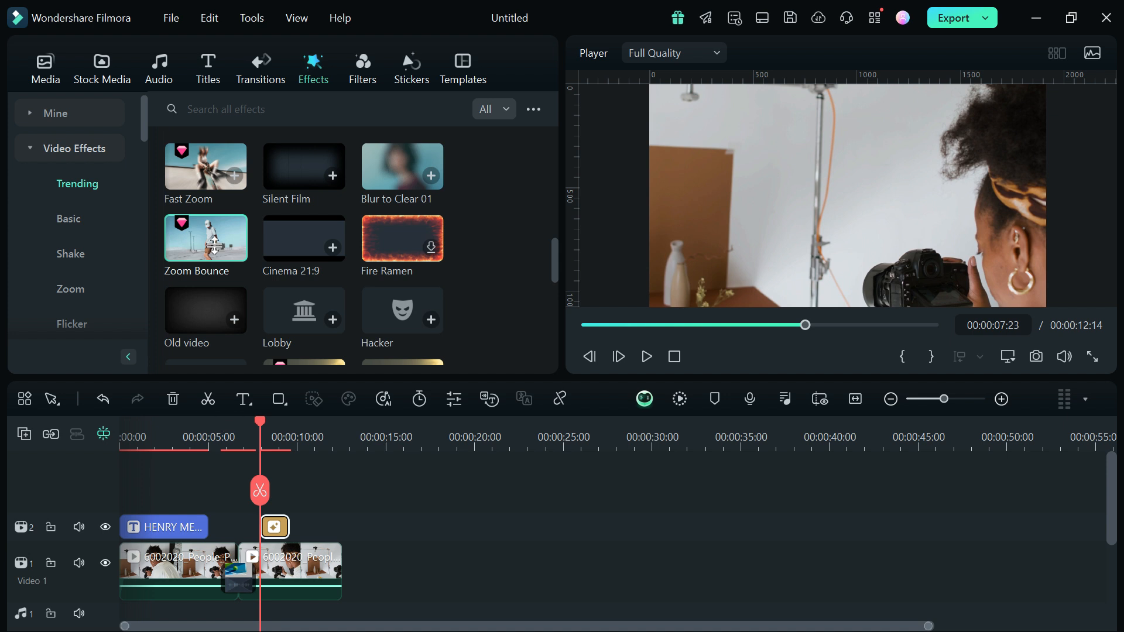
left_click(239, 448)
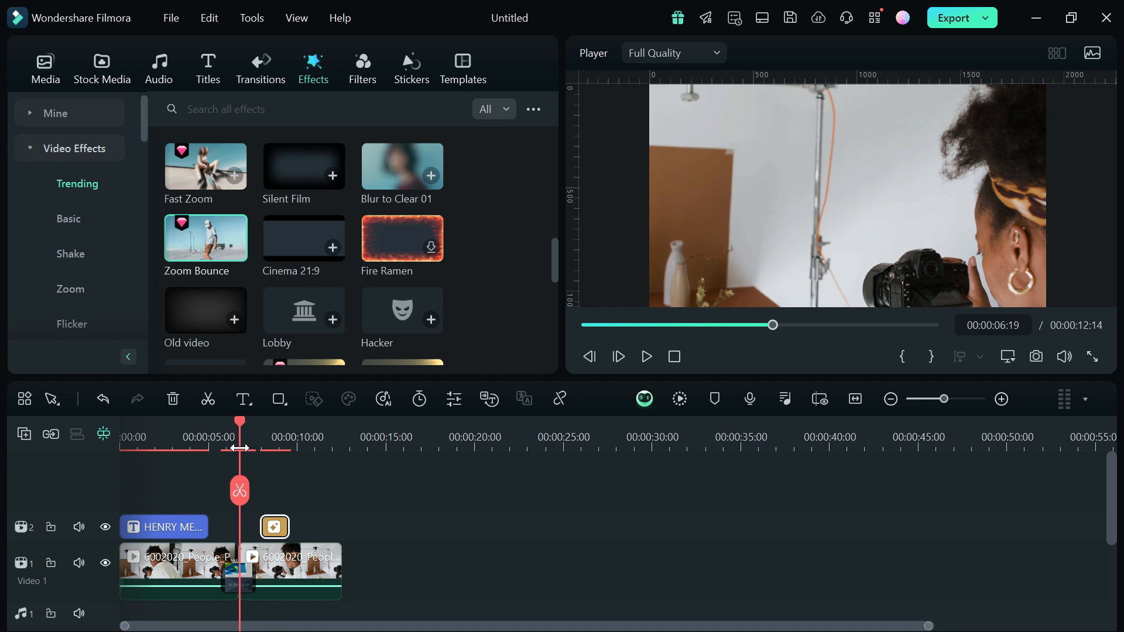
key("space")
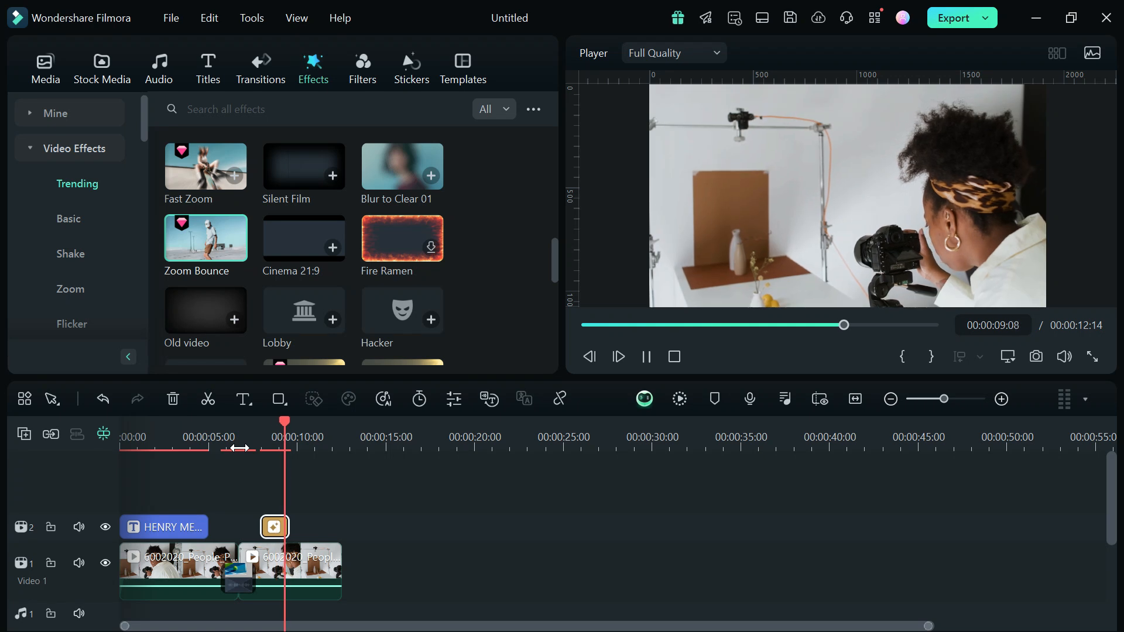
key("space")
Extend the Zoom Bounce effect to shortly before the second clip's end and play through it from 00:00:07:12, pausing at 00:00:12:00
left_click(295, 522)
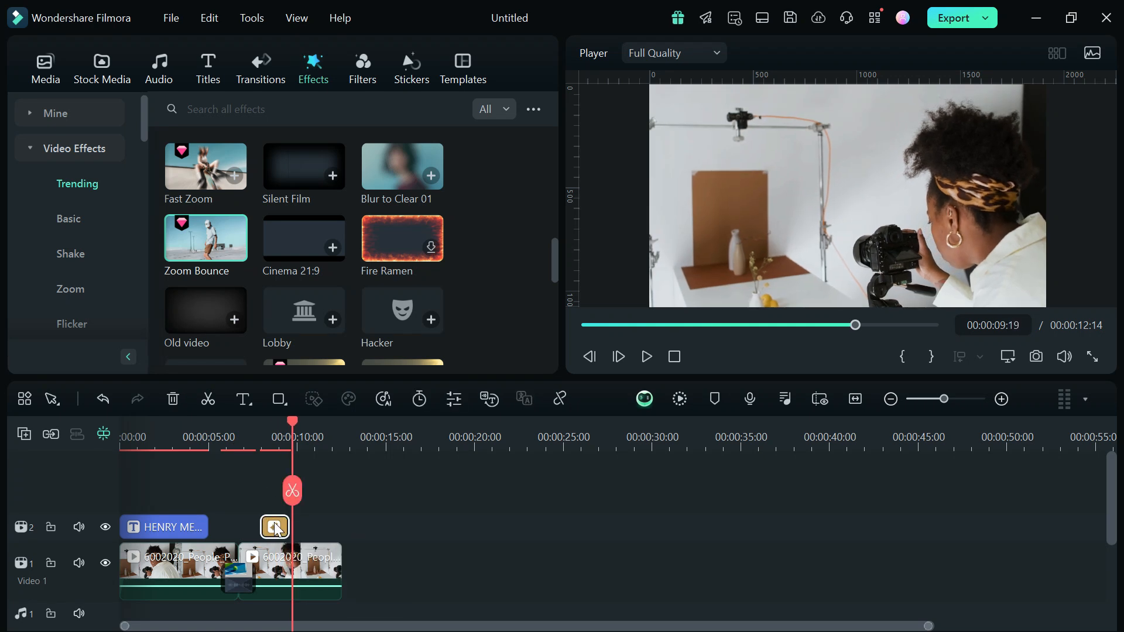
left_click(281, 524)
left_click_drag(283, 523, 318, 523)
left_click(252, 451)
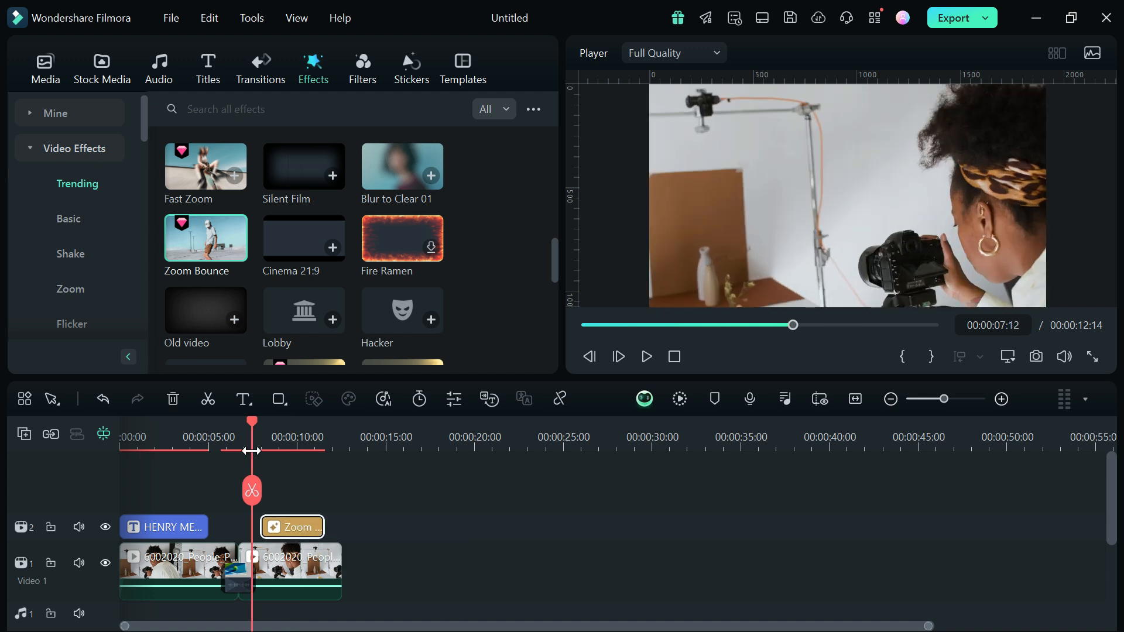
key("space")
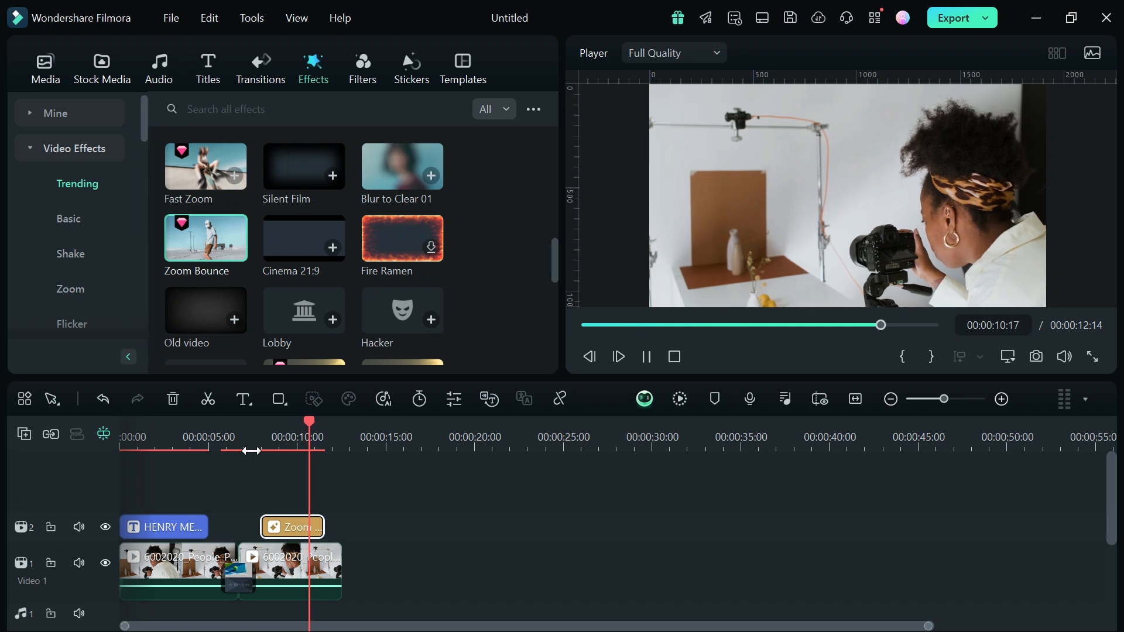
key("space")
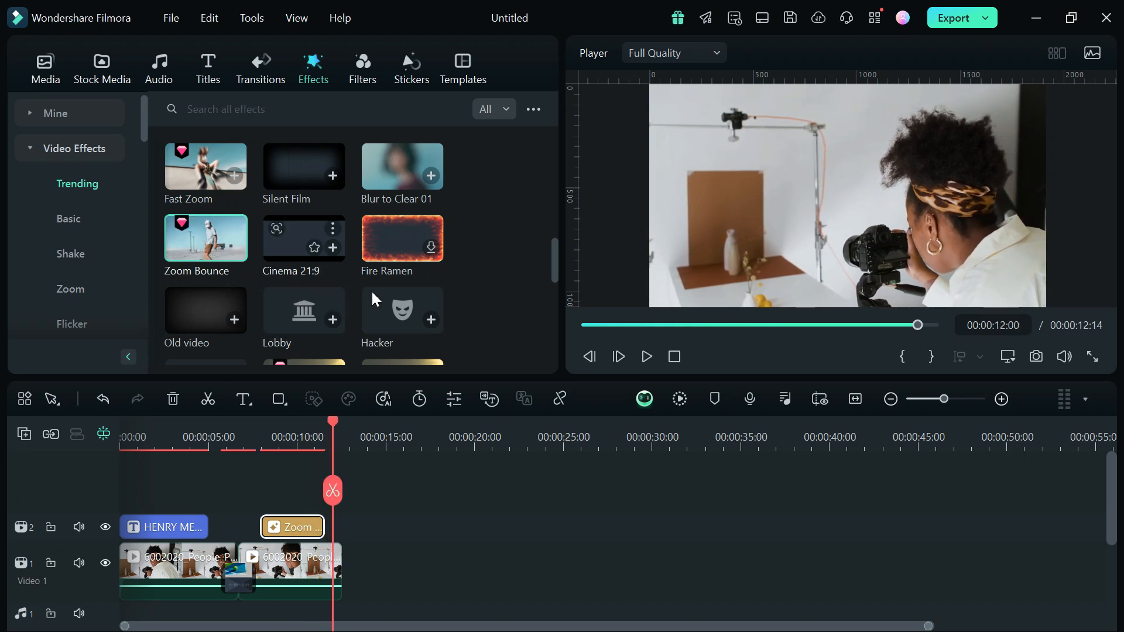
scroll(373, 293, "down", 3)
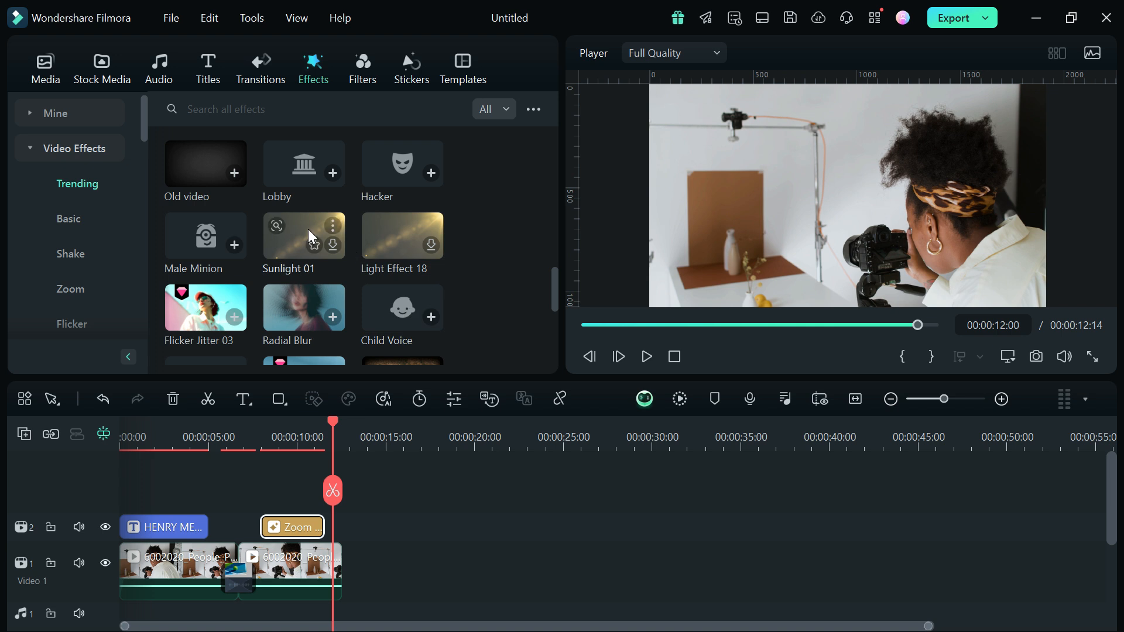
scroll(372, 274, "down", 7)
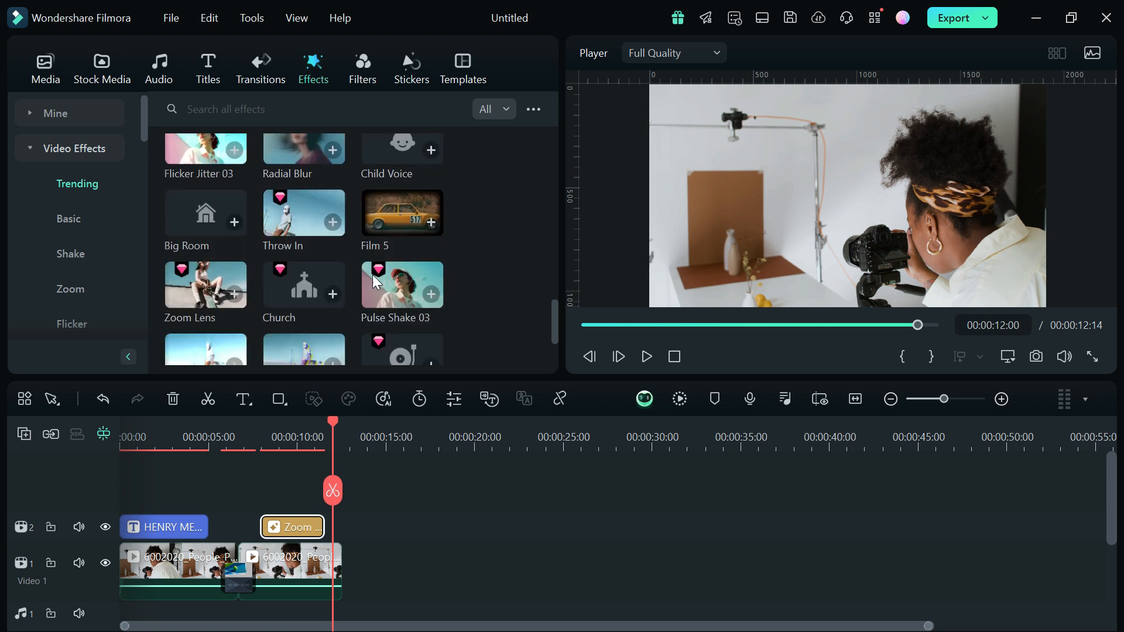
scroll(372, 275, "down", 3)
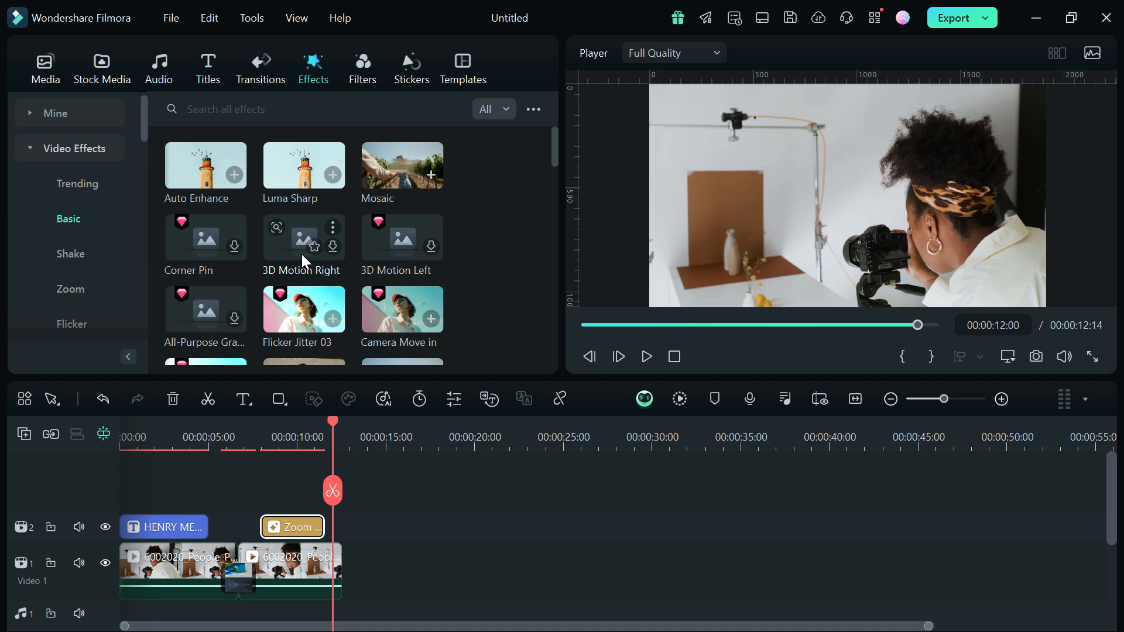
scroll(301, 254, "down", 5)
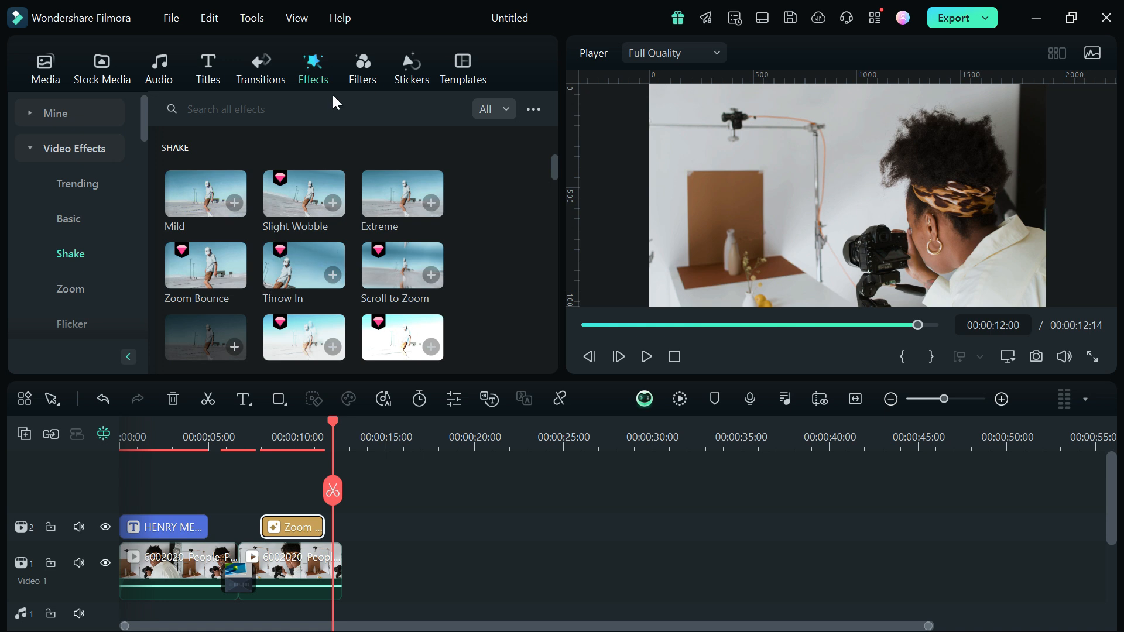
Place the basic B&W Style filter on a new track above the Zoom Bounce effect and play through it, pausing at 00:00:12:05
left_click(363, 70)
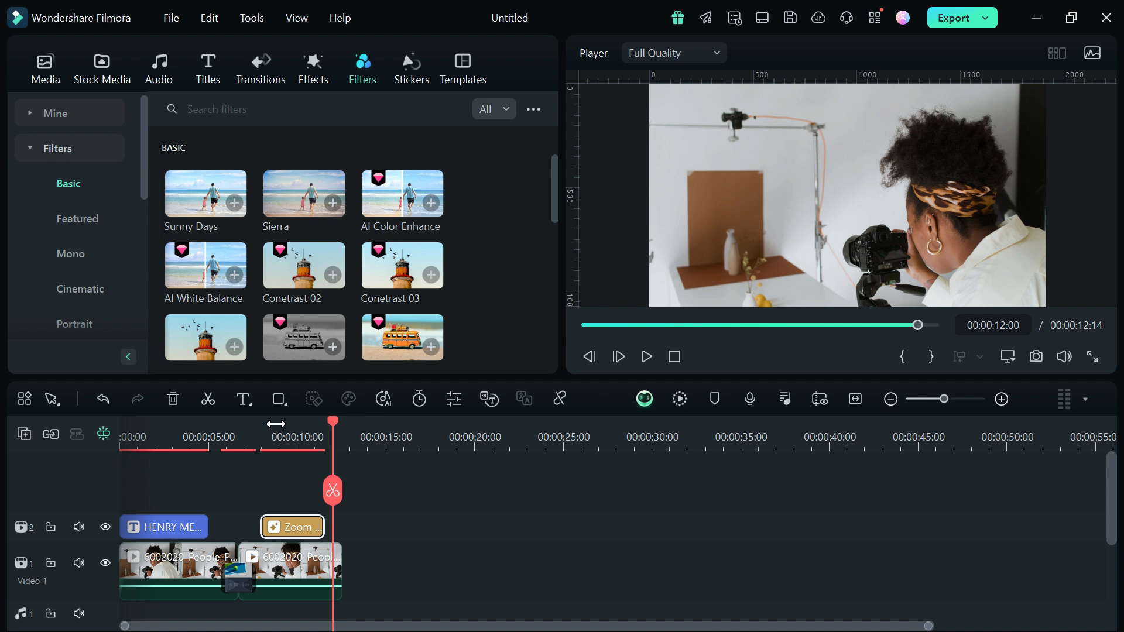
left_click(297, 320)
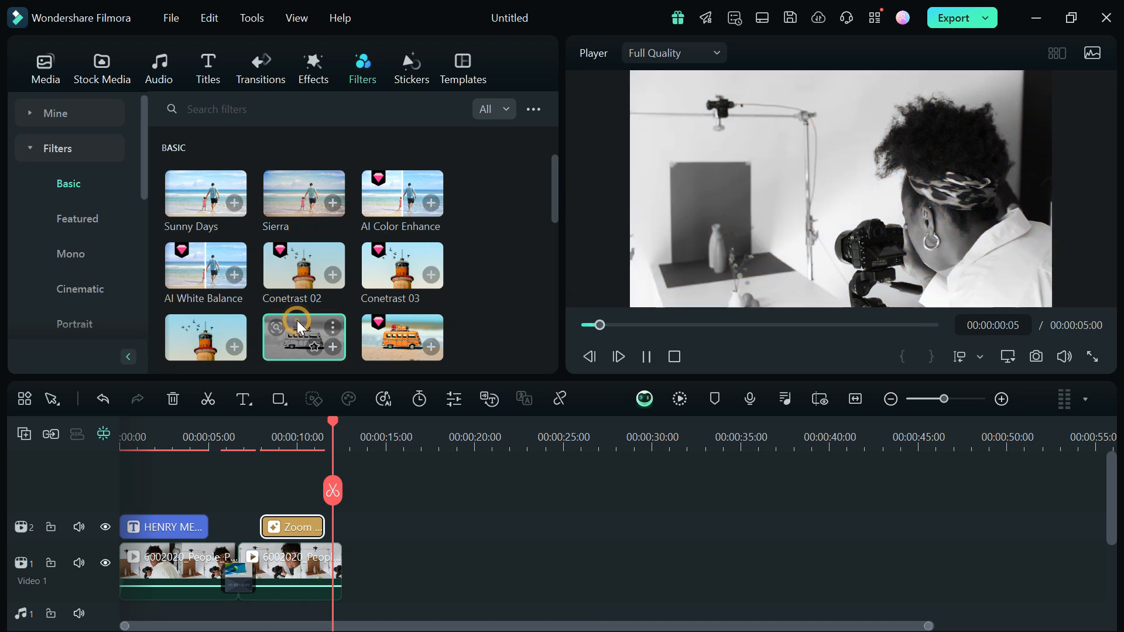
left_click_drag(296, 321, 260, 486)
left_click(271, 439)
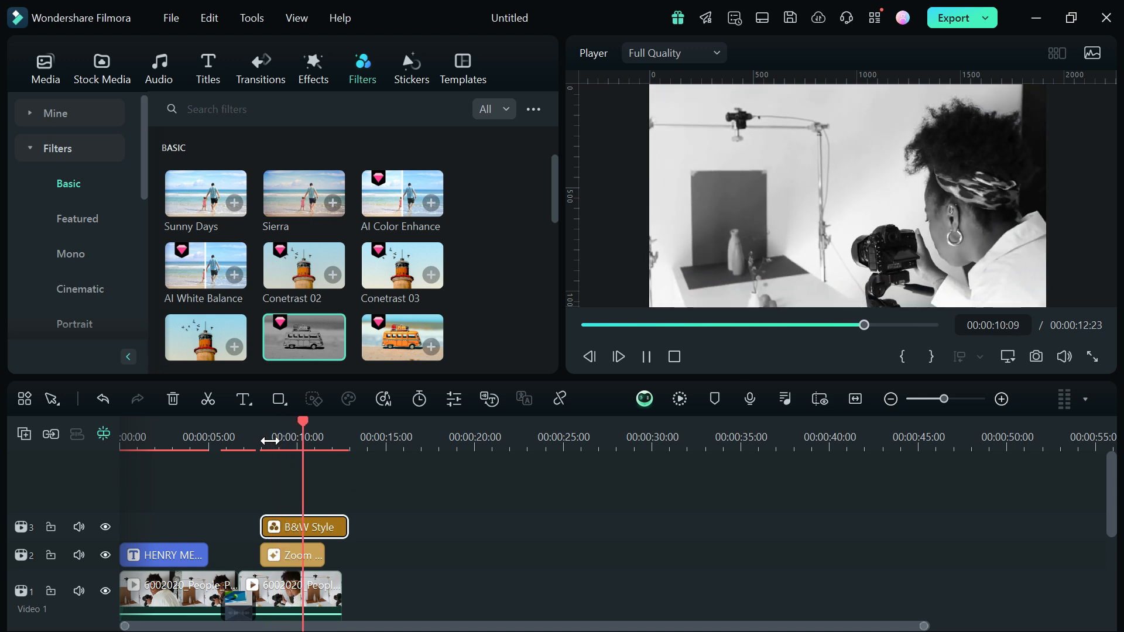
key("space")
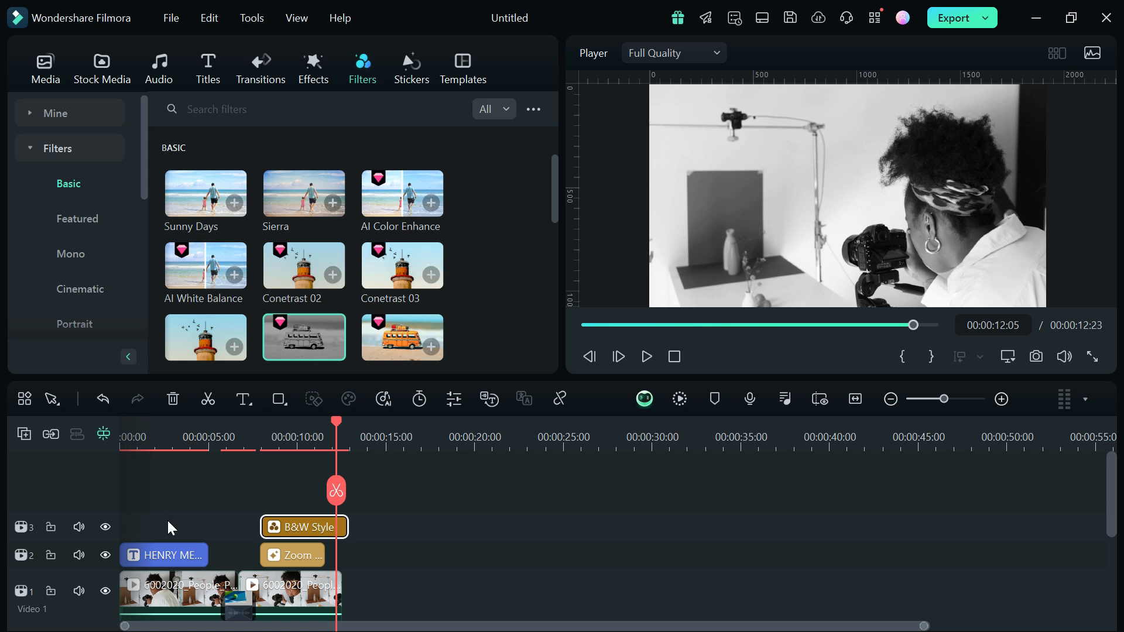
Place the trending white doodle arrow sticker on a new track above the B&W Style filter, over the second clip
left_click(427, 65)
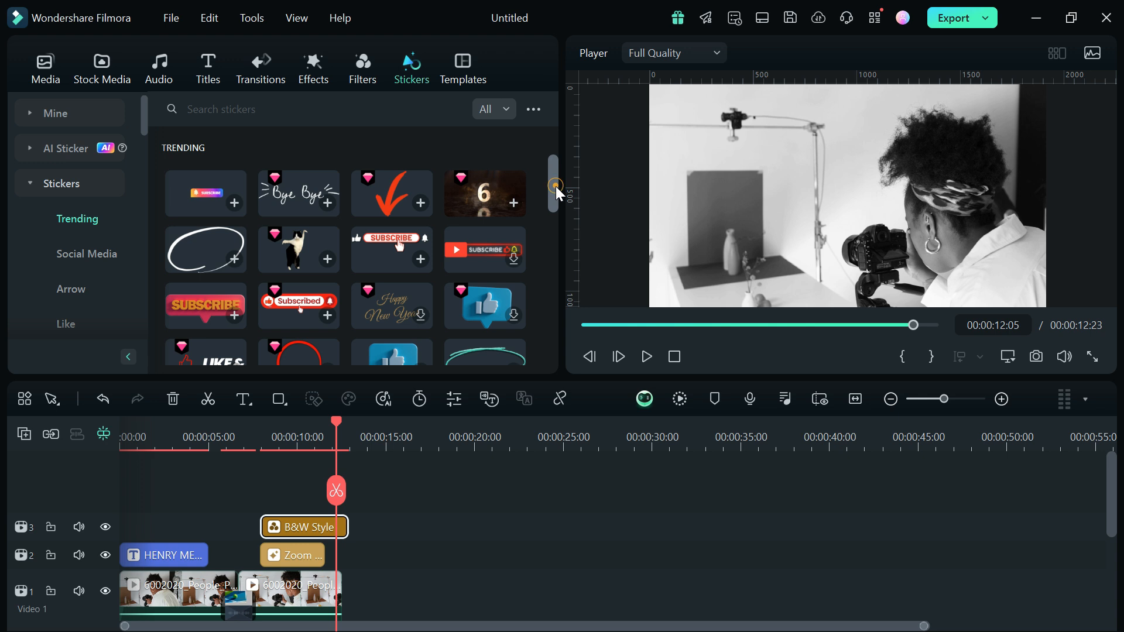
left_click_drag(556, 186, 561, 228)
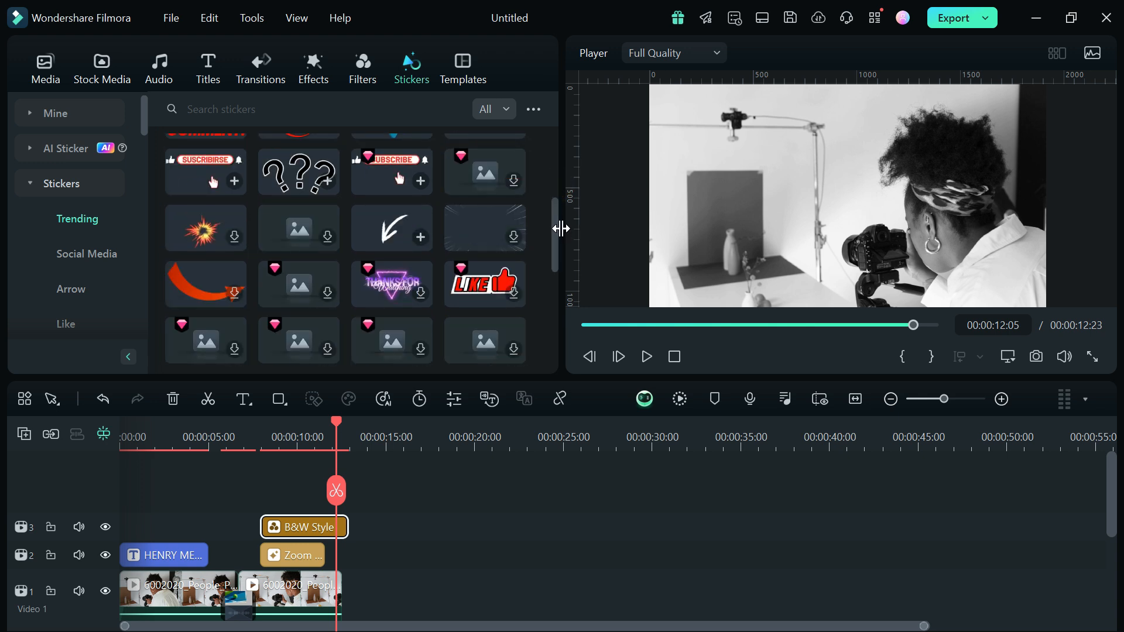
left_click(386, 217)
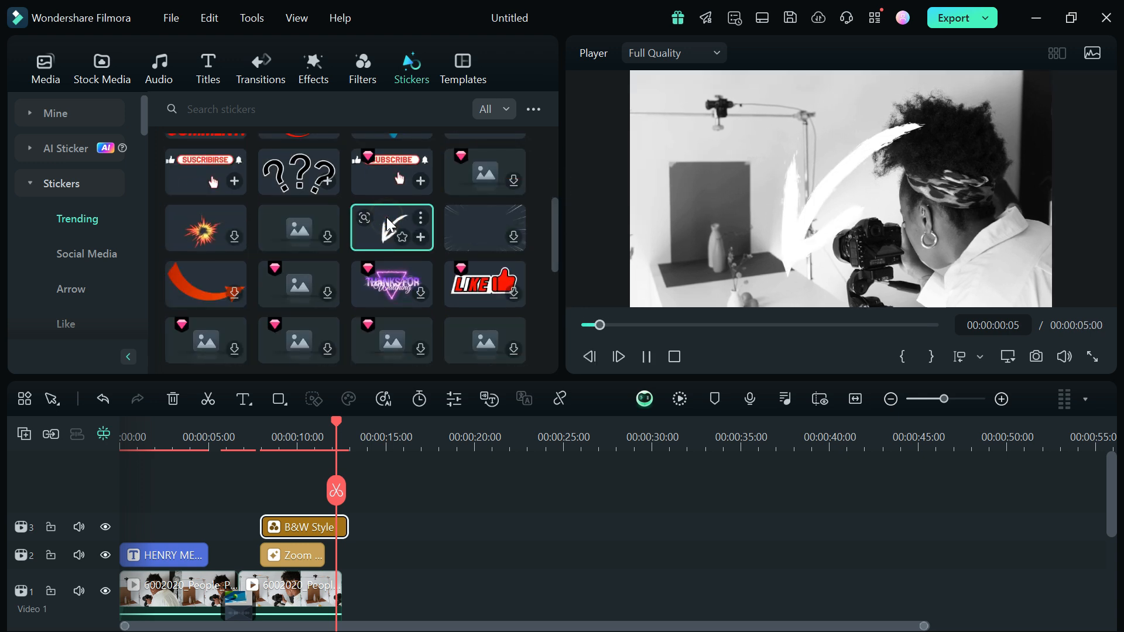
mouse_move(387, 217)
left_mouse_down()
mouse_move(296, 492)
mouse_move(258, 492)
left_mouse_up()
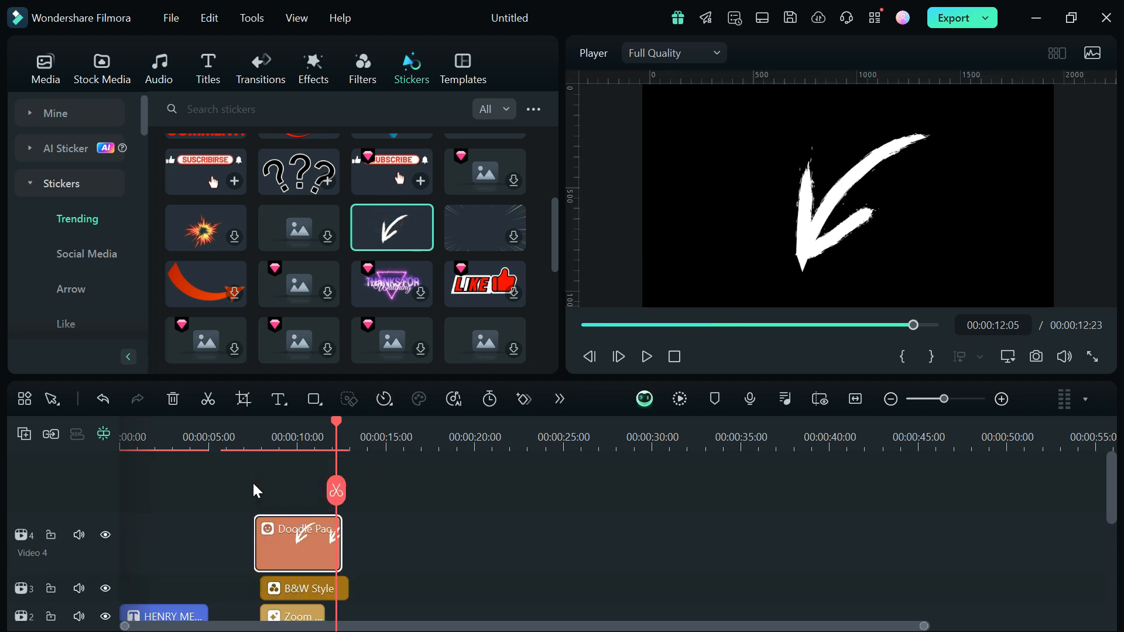
Play the section with the arrow sticker, replay it from 00:00:06:05 and stop around 00:00:09:19
left_click(266, 439)
key("space")
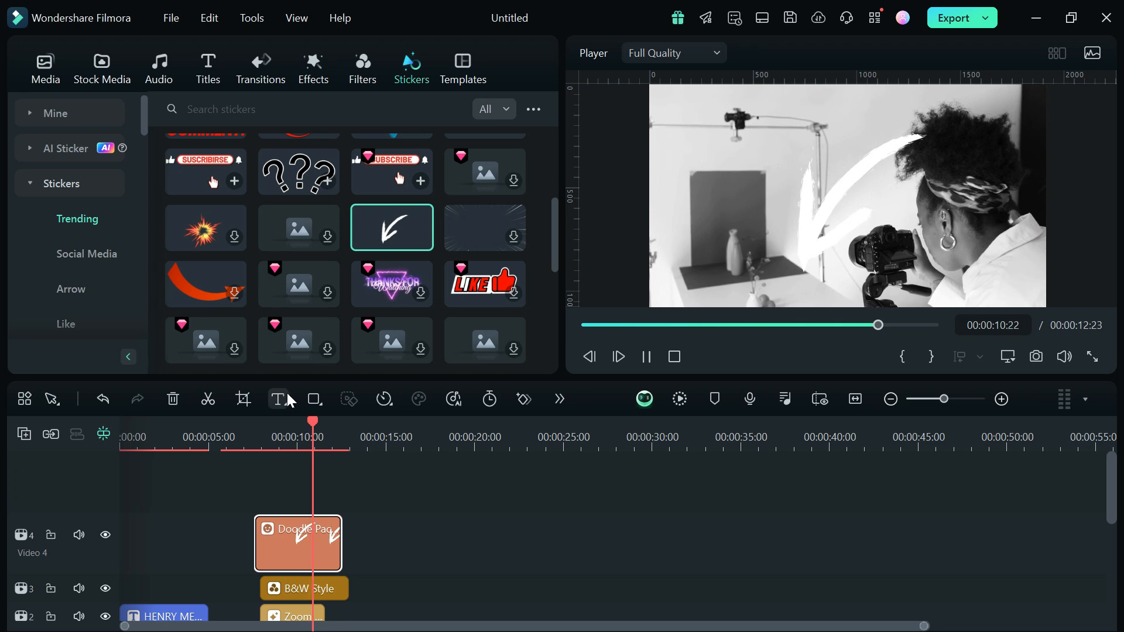
left_click(228, 442)
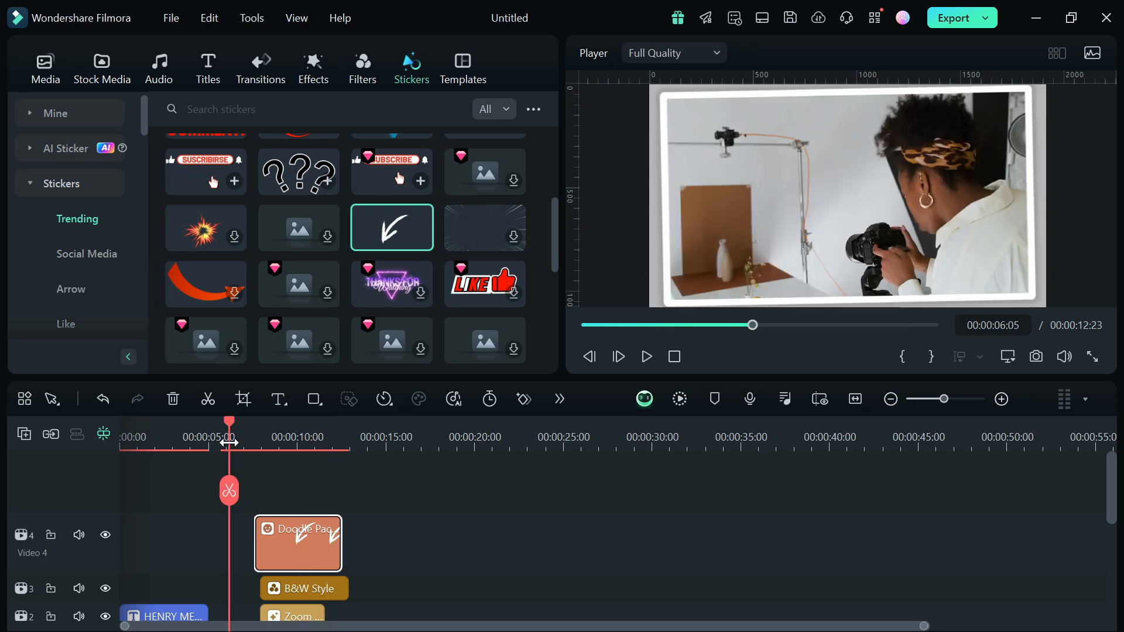
key("space")
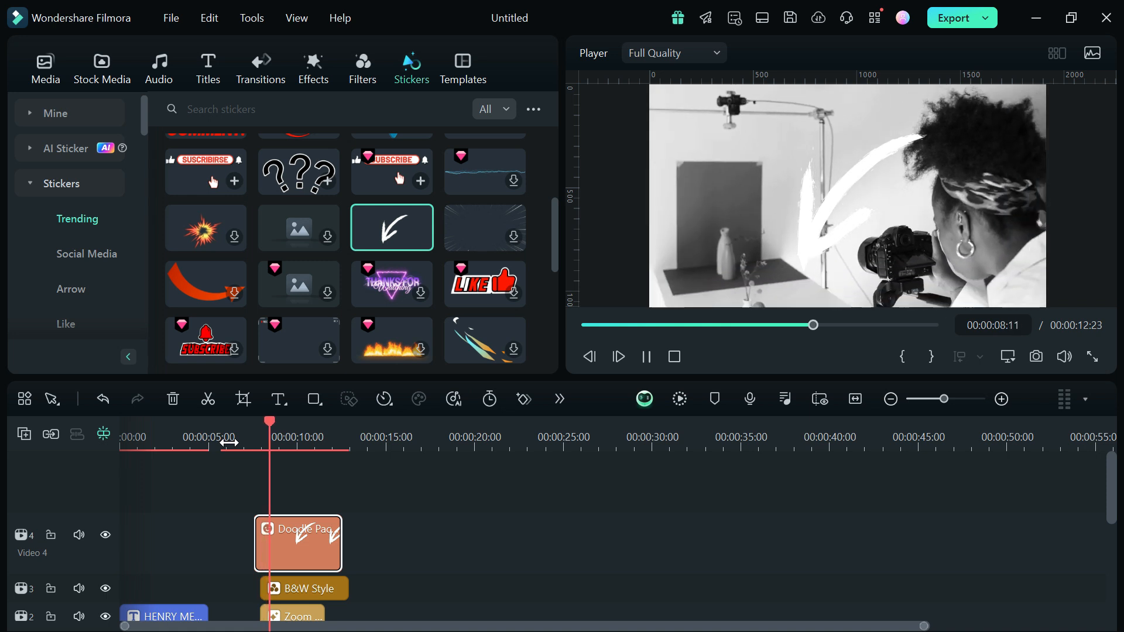
key("space")
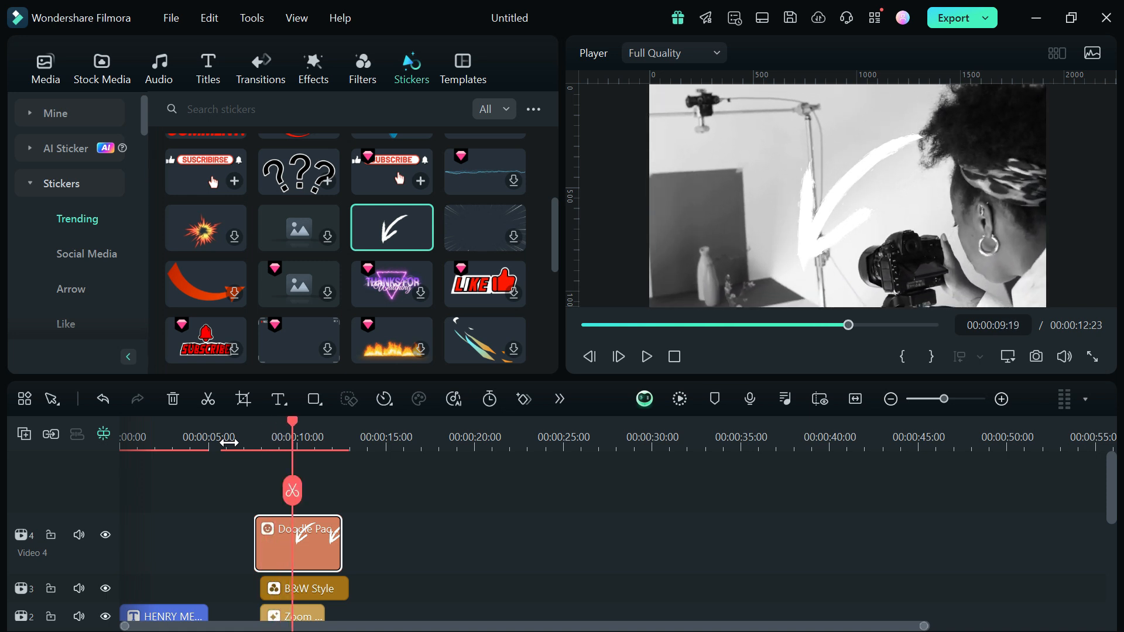